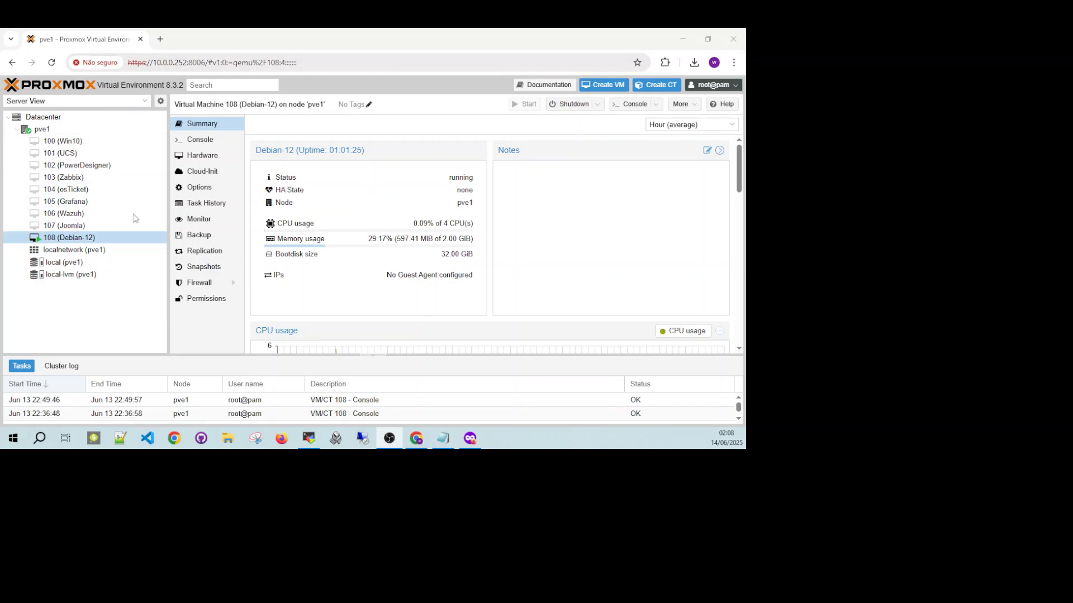
# Look up the Debian-12 virtual machine's IP address by running ip a in its console, and close the console.
pyautogui.click(632, 104)
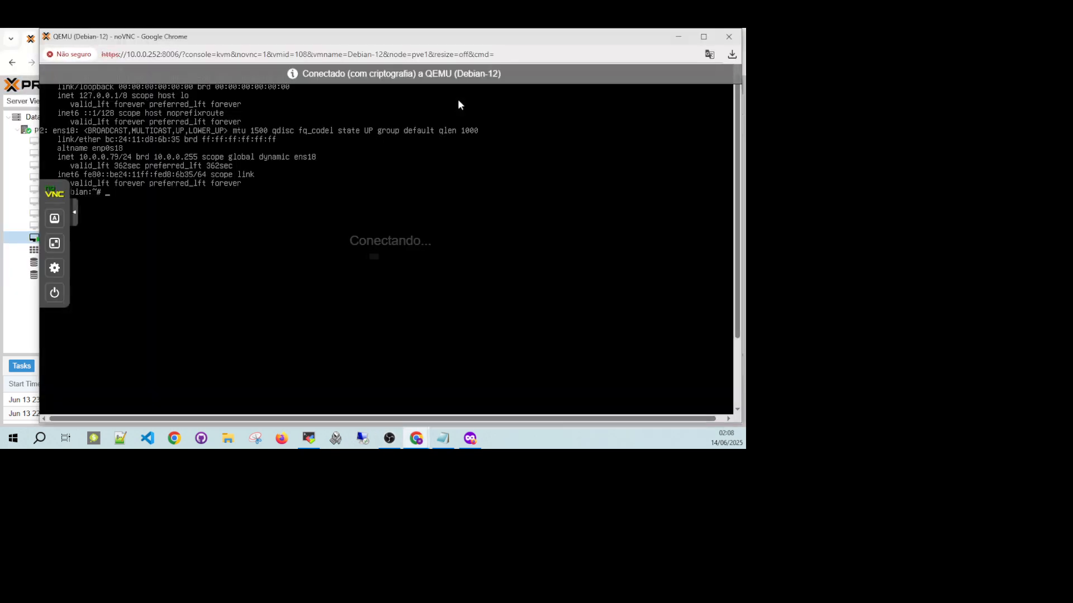
pyautogui.hotkey('ctrl', 'l')
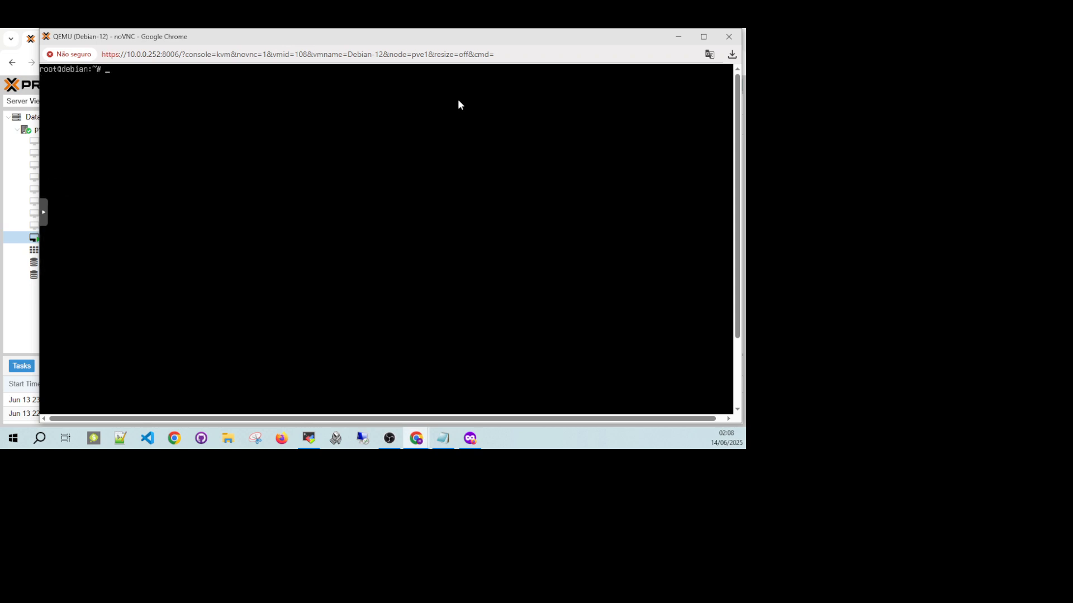
pyautogui.write('ip a')
pyautogui.press('Return')
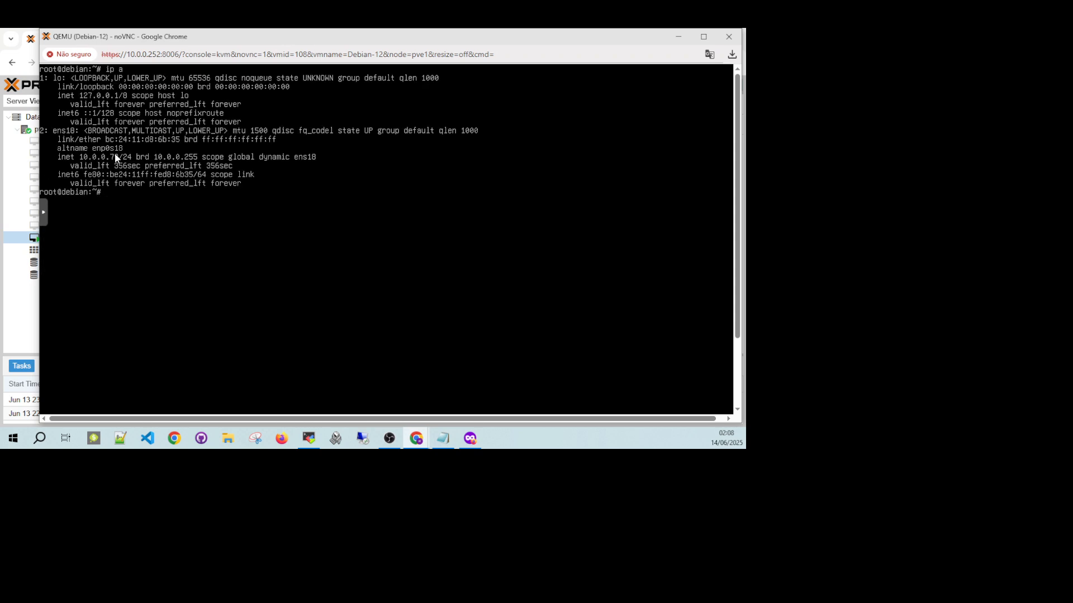
pyautogui.click(729, 36)
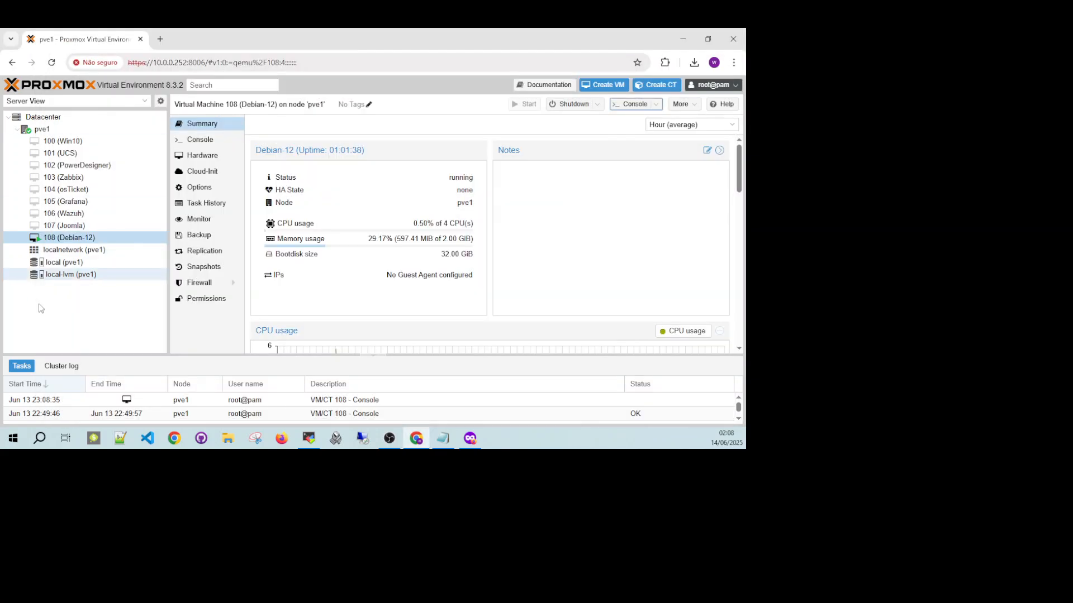
# Switch to the private Firefox window, load 10.0.0.79/scp/ and dismiss the translation offer.
pyautogui.click(470, 438)
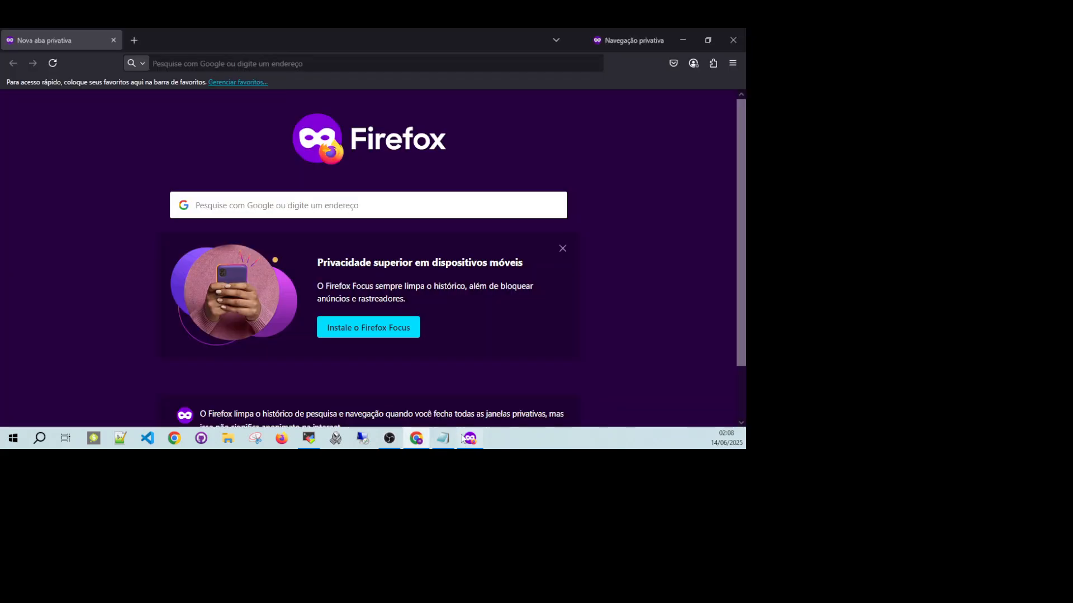
pyautogui.click(206, 63)
pyautogui.write('10.0.0.')
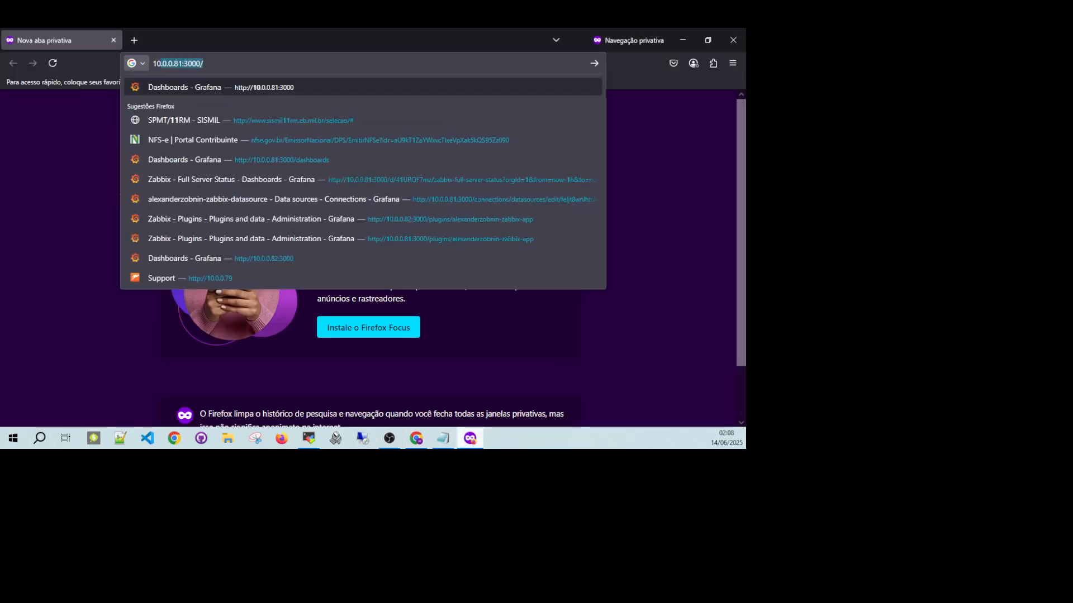
pyautogui.write('79')
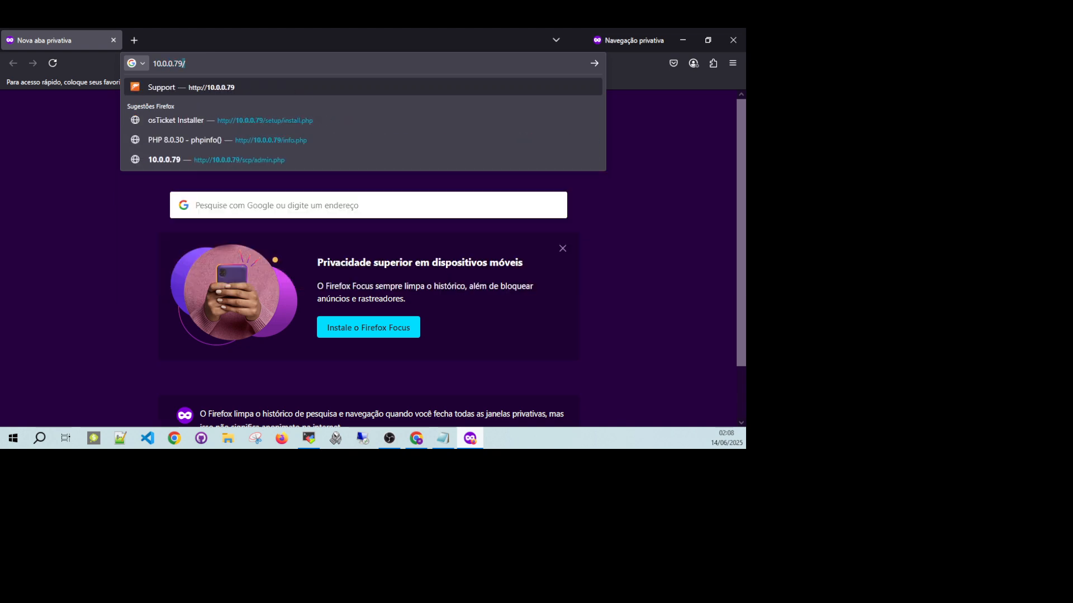
pyautogui.write('/scp/')
pyautogui.press('Return')
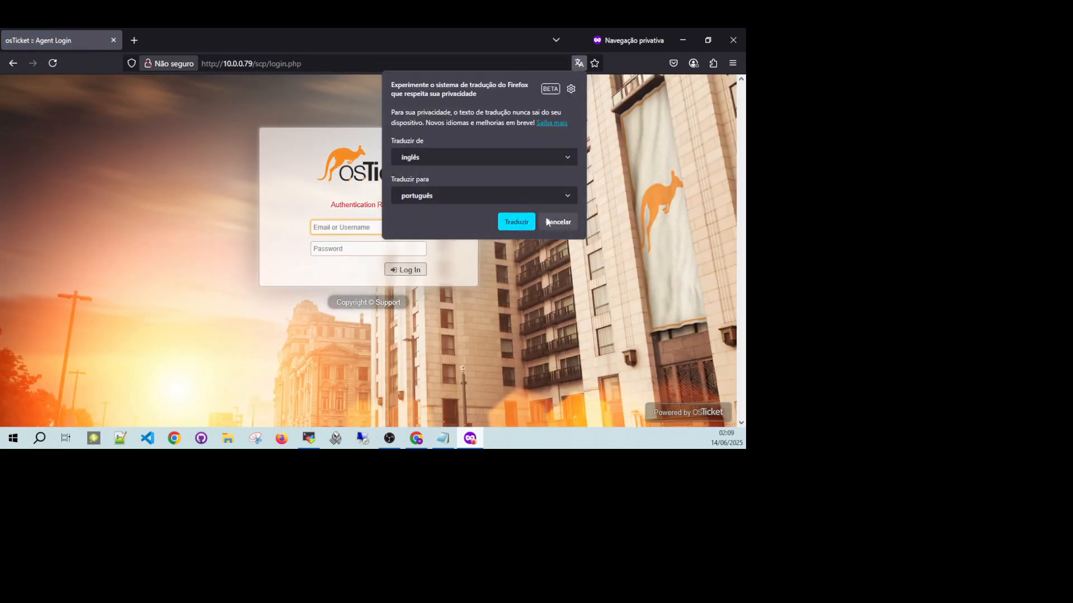
pyautogui.click(558, 222)
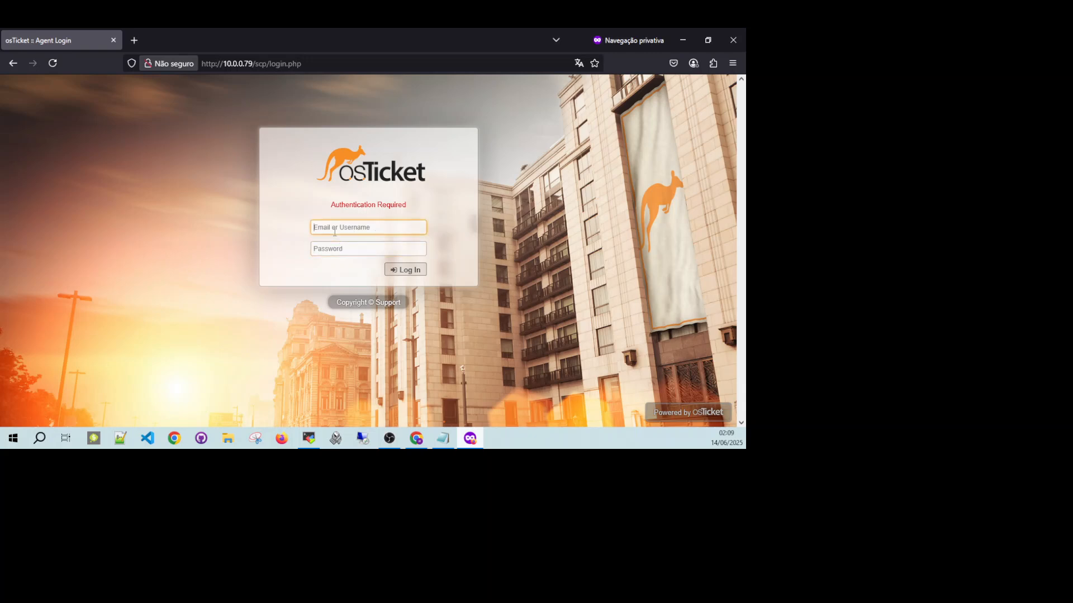
# Fill in the osTicket agent login with the username Administrator and the account password copied from the notes.
pyautogui.write('Administrator')
pyautogui.press('Tab')
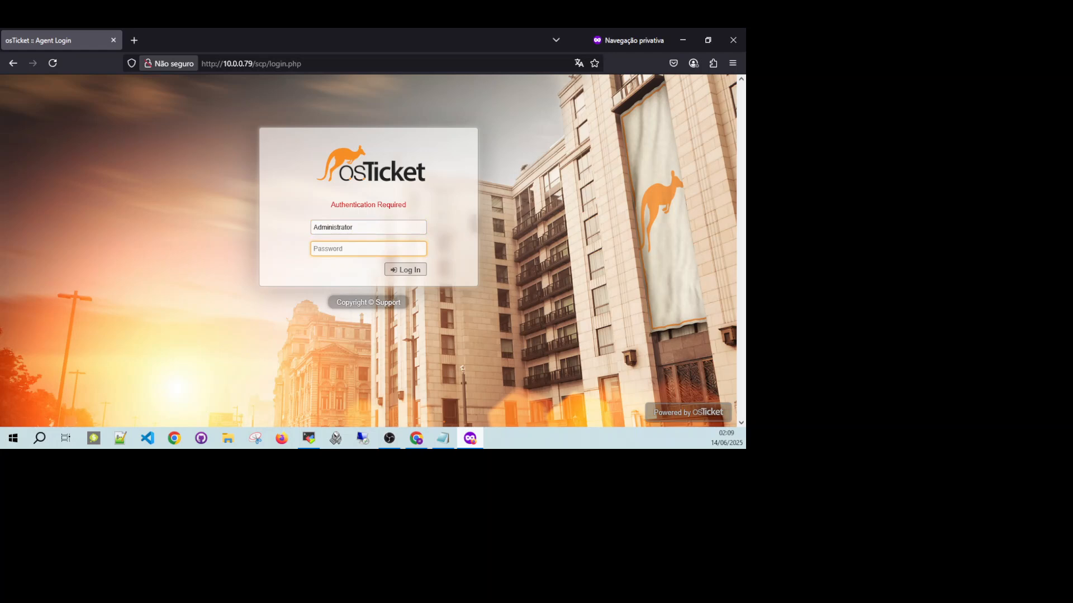
pyautogui.click(443, 438)
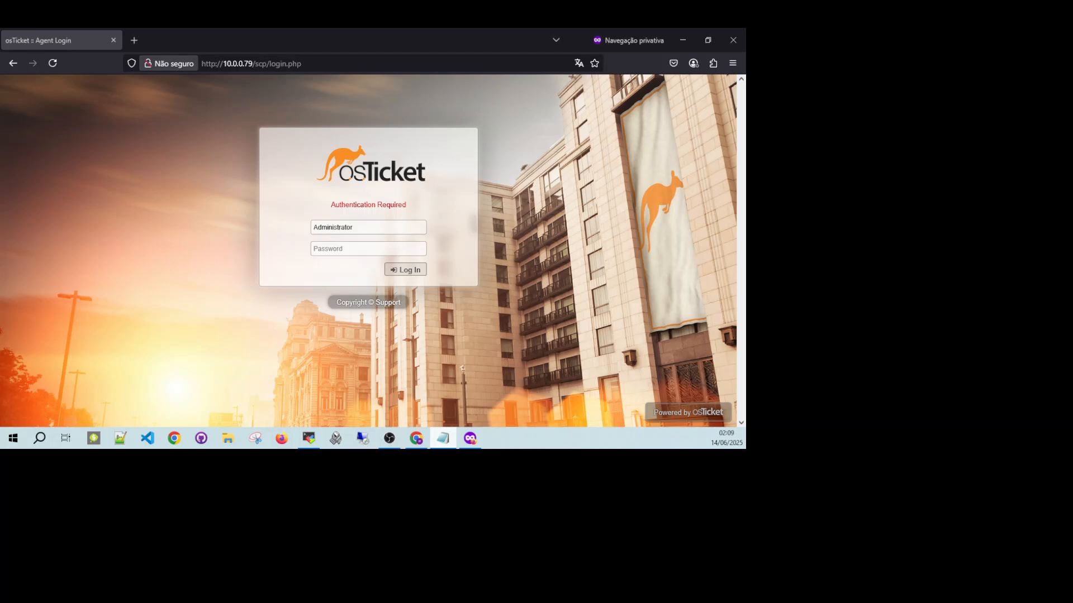
pyautogui.click(350, 247)
pyautogui.click(386, 264)
pyautogui.click(403, 271)
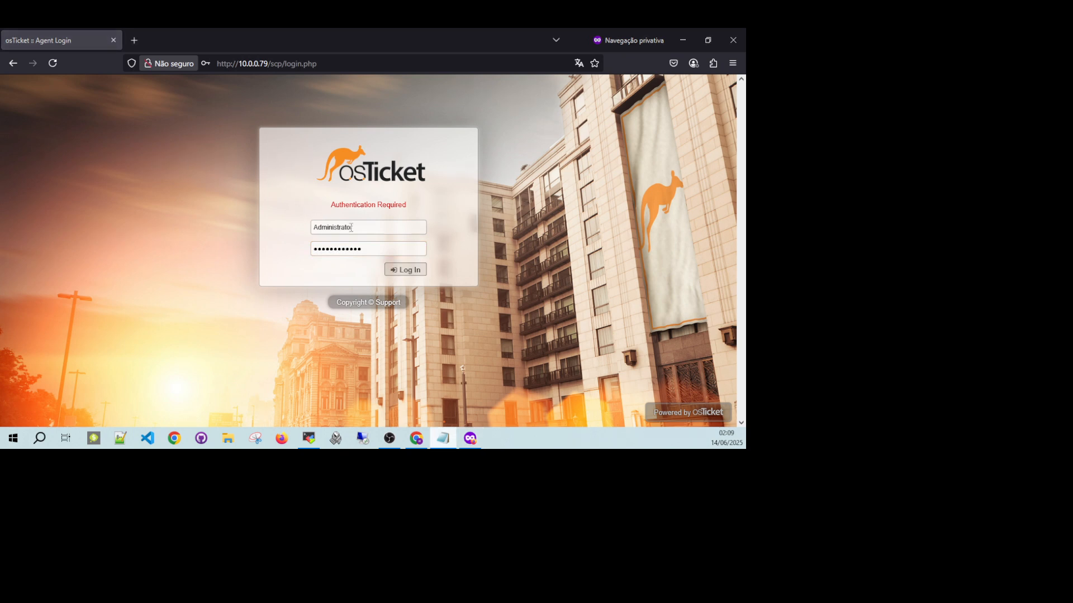
# Replace the login form's username by pasting Administrator and switch back to the notes.
pyautogui.moveTo(359, 228); pyautogui.dragTo(228, 218)
pyautogui.write('Administrator')
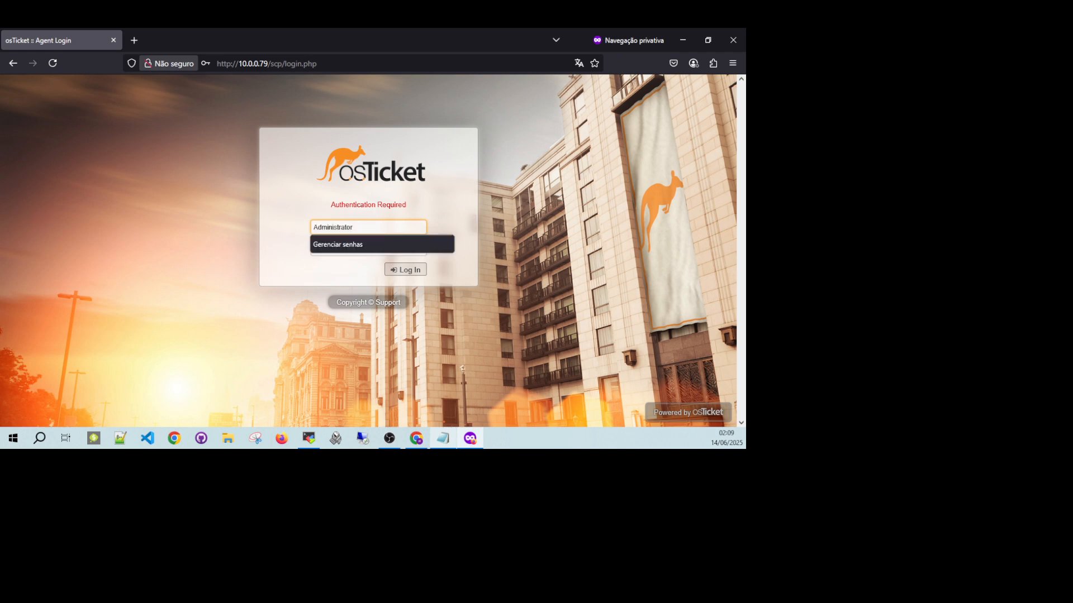
pyautogui.hotkey('alt', 'Tab')
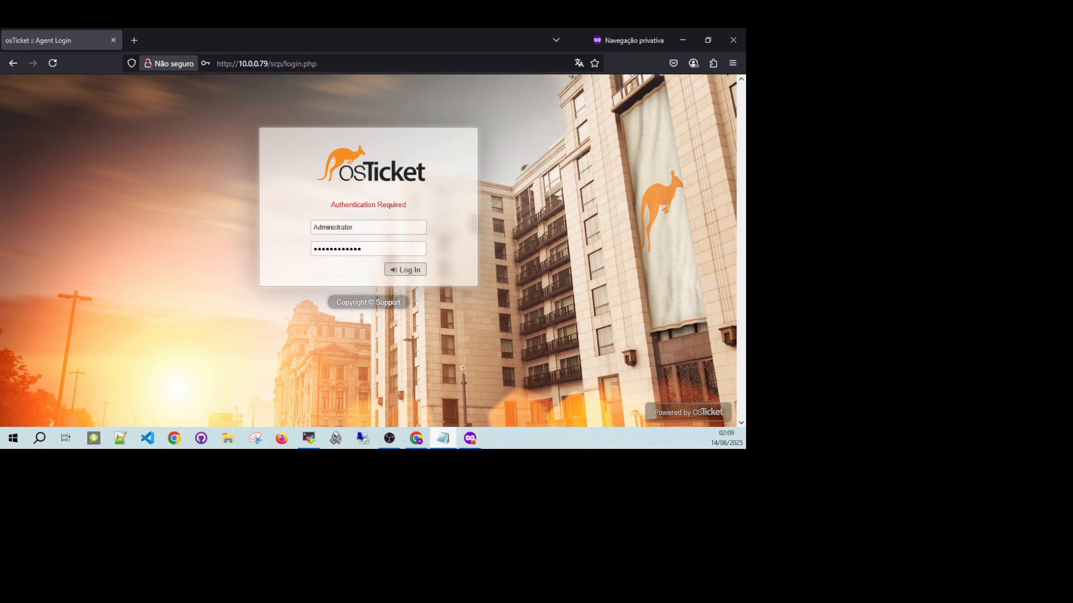
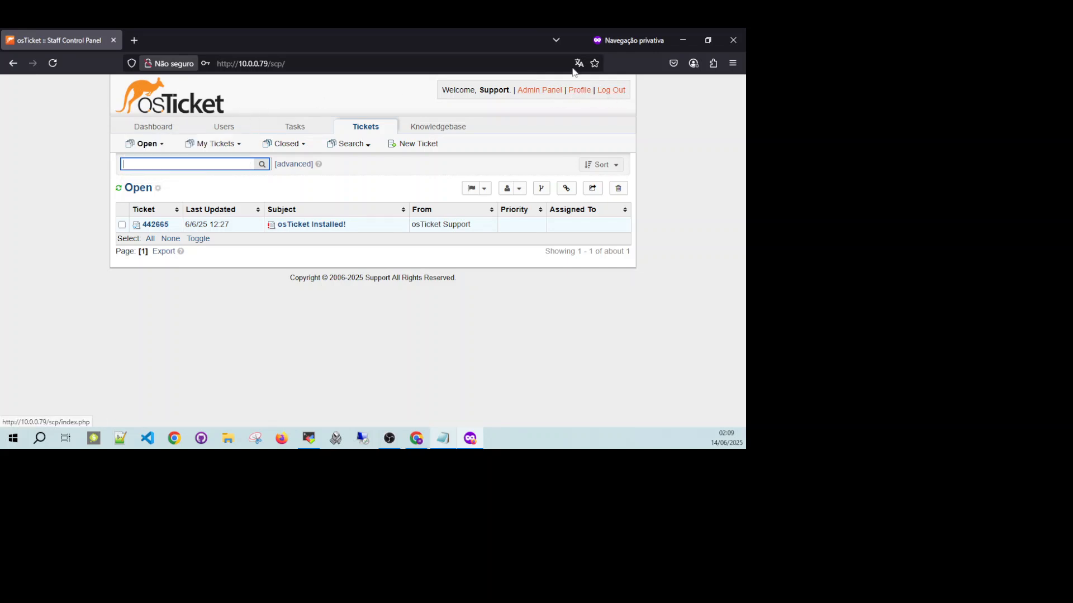
# Review the dashboard's ticket activity graph and the ticket statistics by department, topic and agent.
pyautogui.click(143, 132)
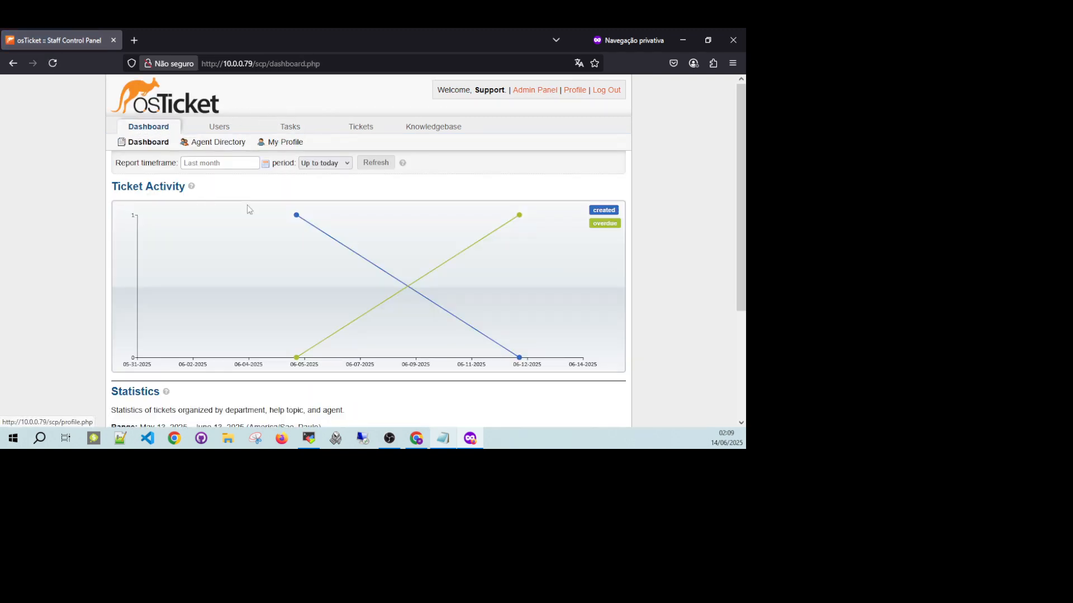
pyautogui.moveTo(310, 223)
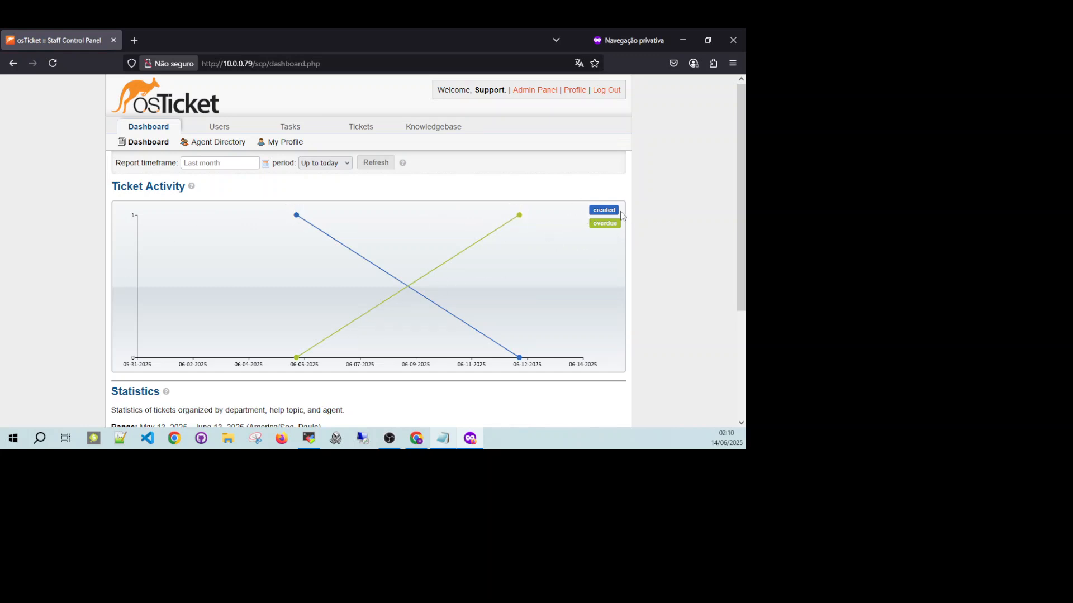
pyautogui.moveTo(312, 286)
pyautogui.scroll(-3, 151, 281)
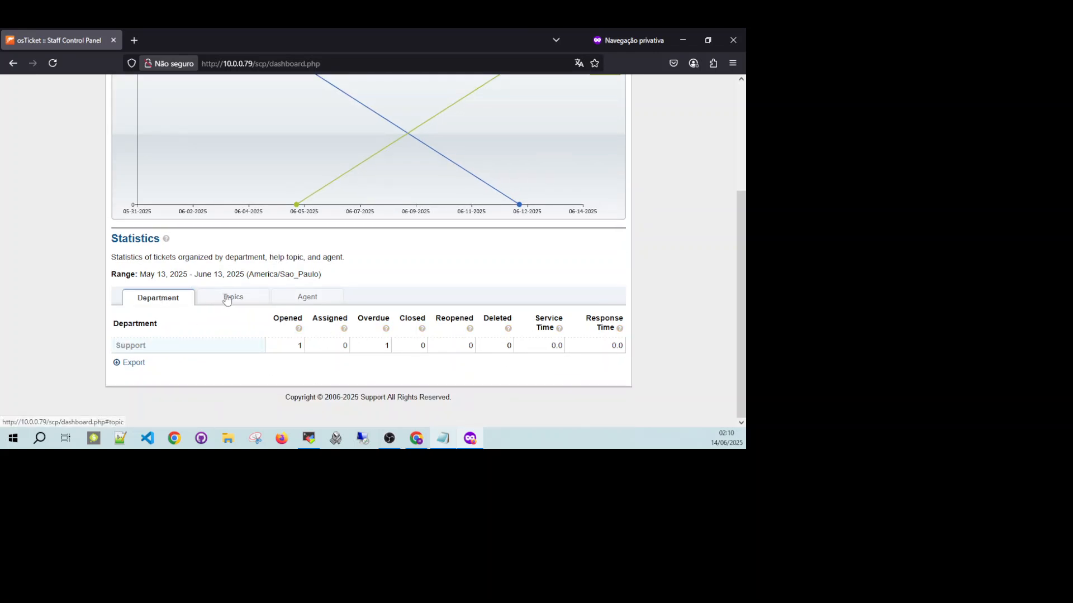
pyautogui.click(245, 301)
pyautogui.click(315, 301)
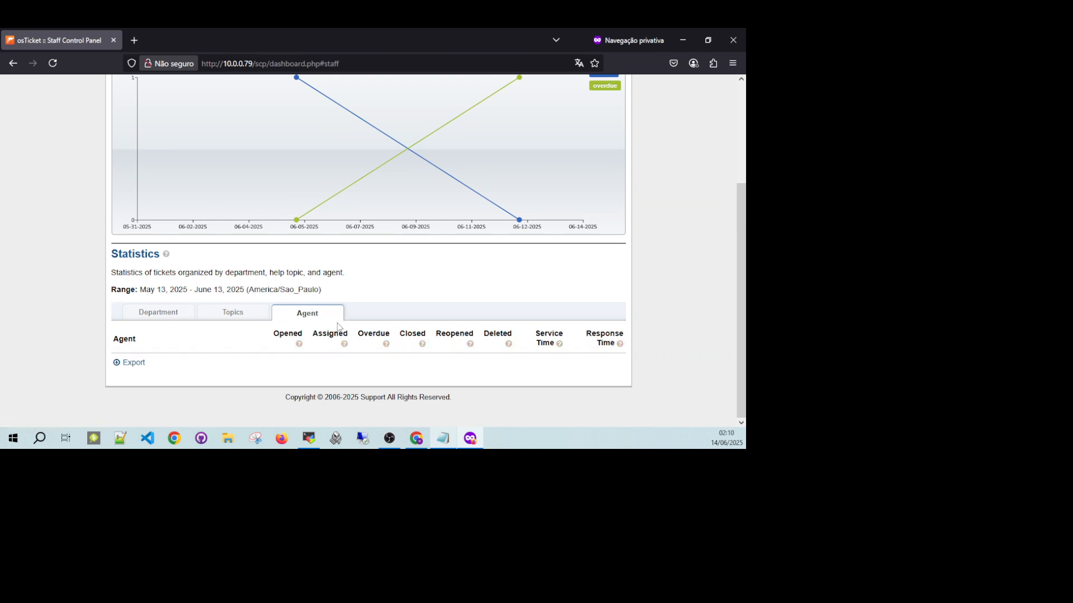
pyautogui.click(157, 313)
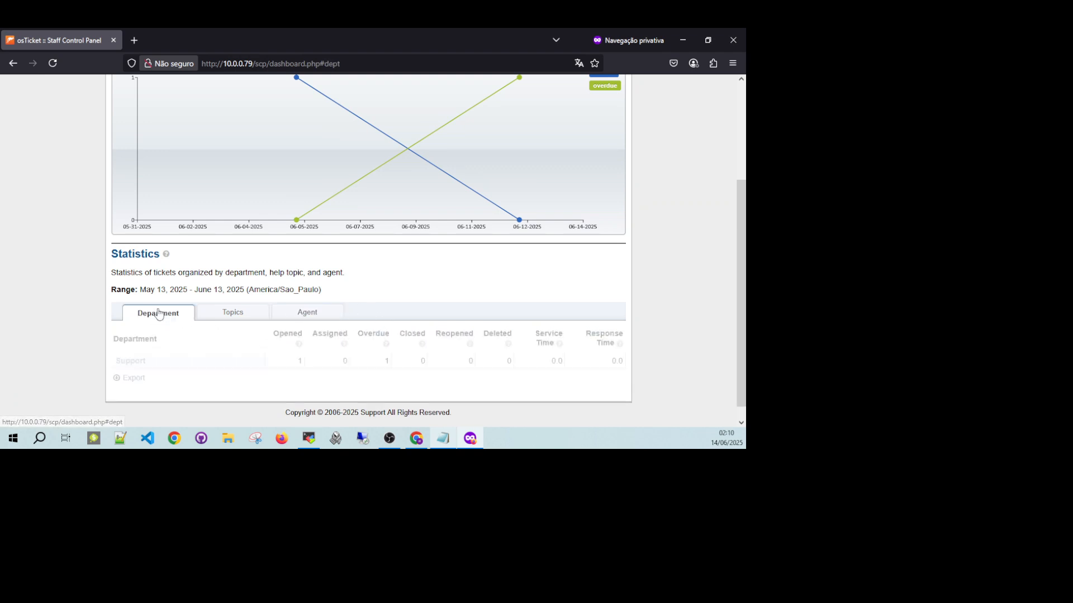
pyautogui.scroll(3, 263, 289)
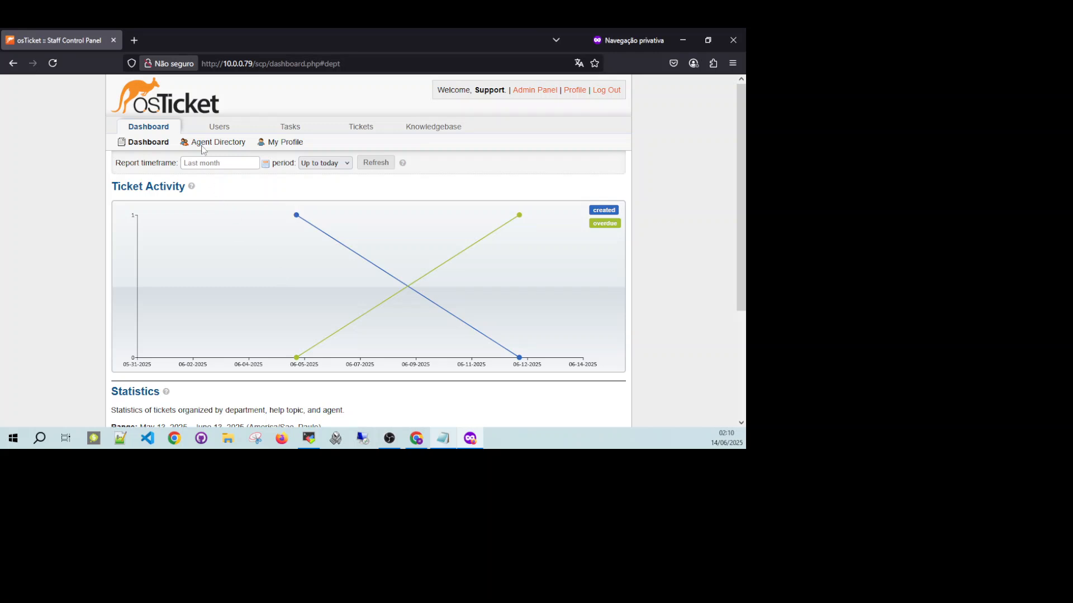
# Look through the agent panel's user directory, open tasks, open tickets and knowledgebase FAQs.
pyautogui.click(219, 125)
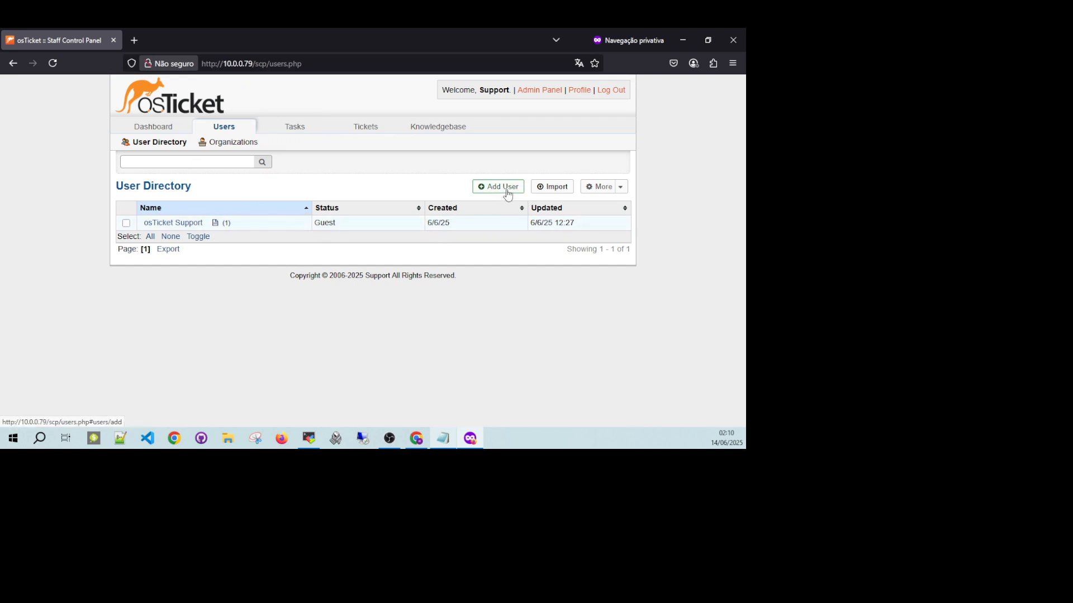
pyautogui.click(296, 127)
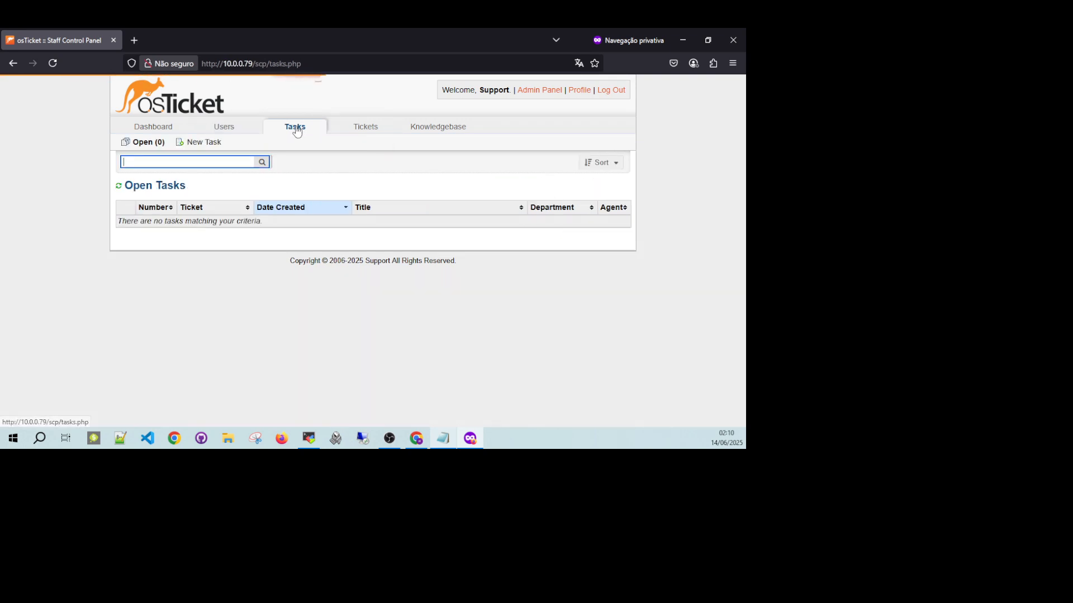
pyautogui.click(368, 126)
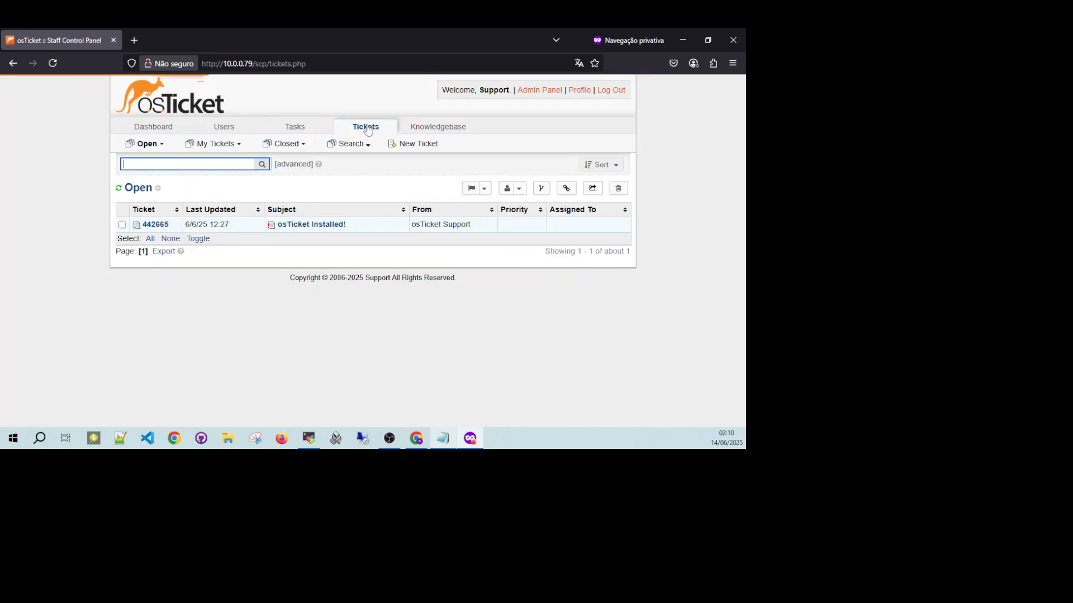
pyautogui.click(441, 128)
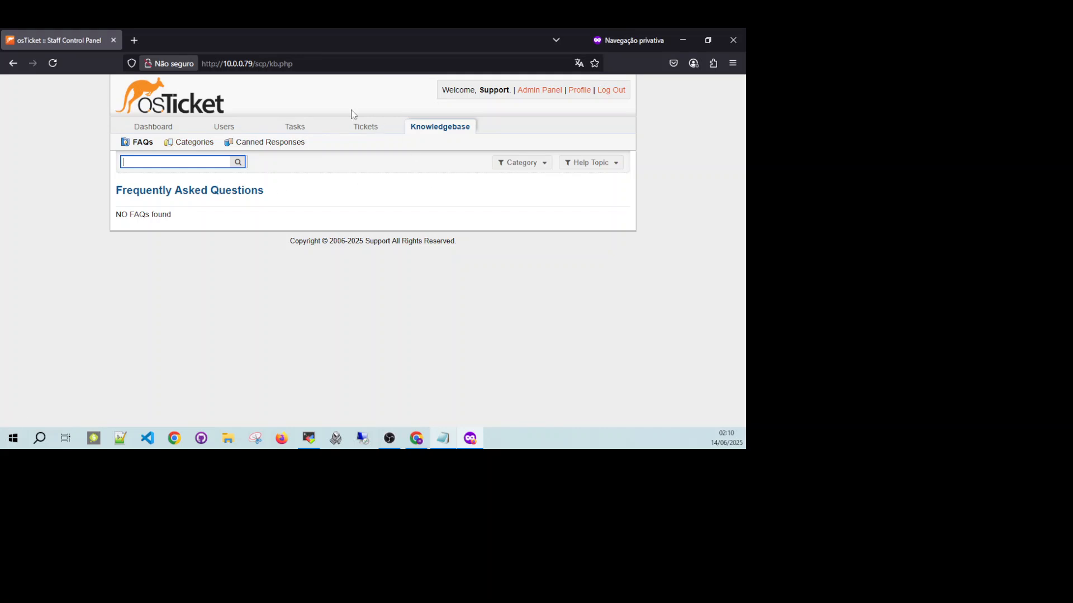
# Switch to the Admin Panel and view the system logs and the system settings.
pyautogui.click(534, 91)
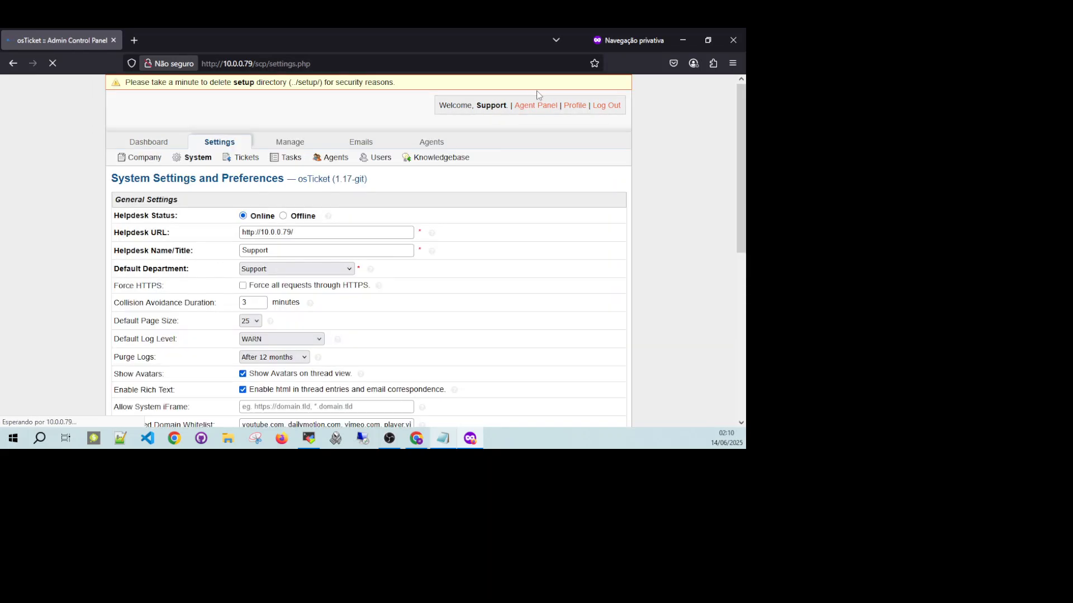
pyautogui.click(166, 144)
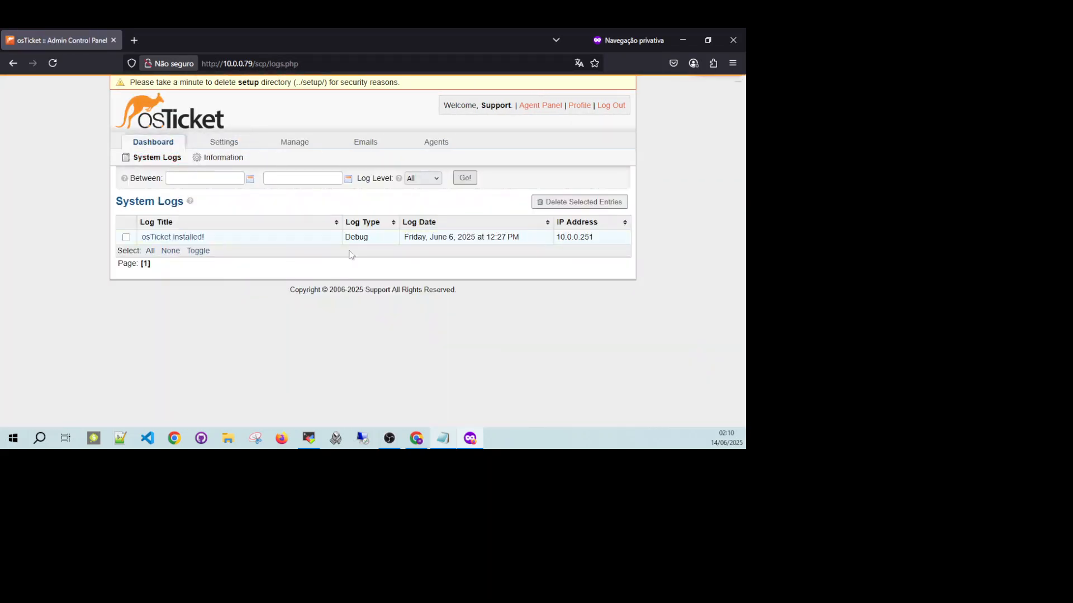
pyautogui.click(224, 143)
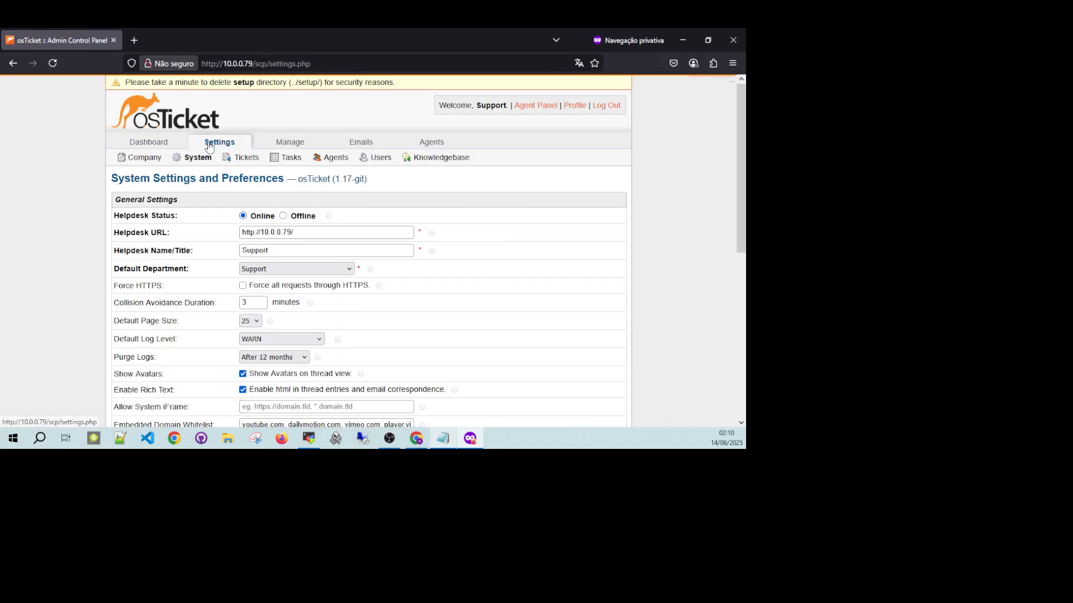
# Examine the company profile's basic information, site pages, logos and login backdrop settings.
pyautogui.click(142, 160)
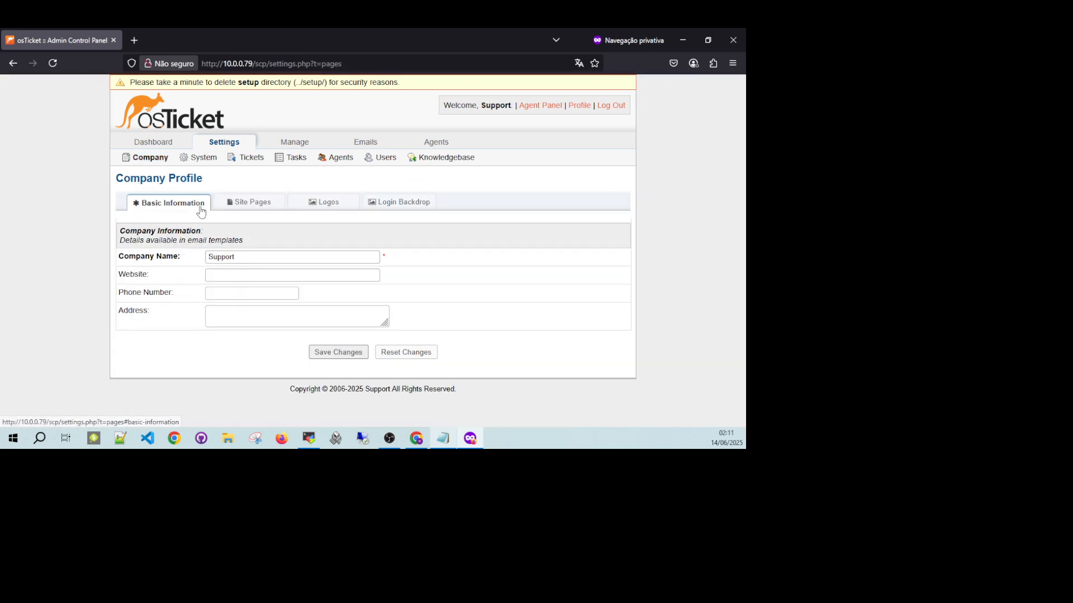
pyautogui.click(232, 256)
pyautogui.moveTo(231, 256); pyautogui.dragTo(199, 247)
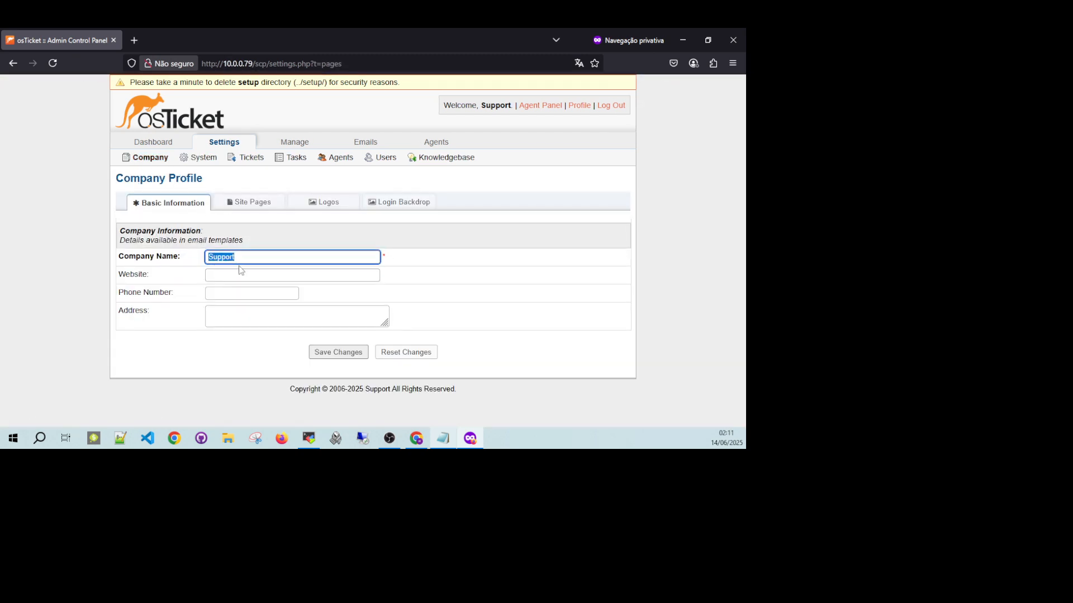
pyautogui.click(250, 203)
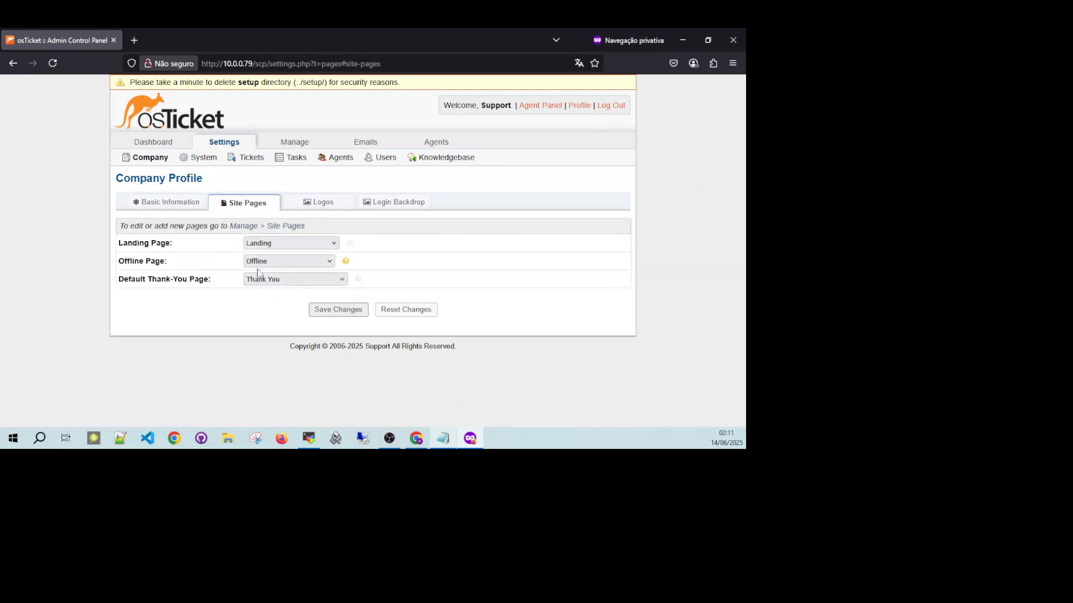
pyautogui.click(313, 204)
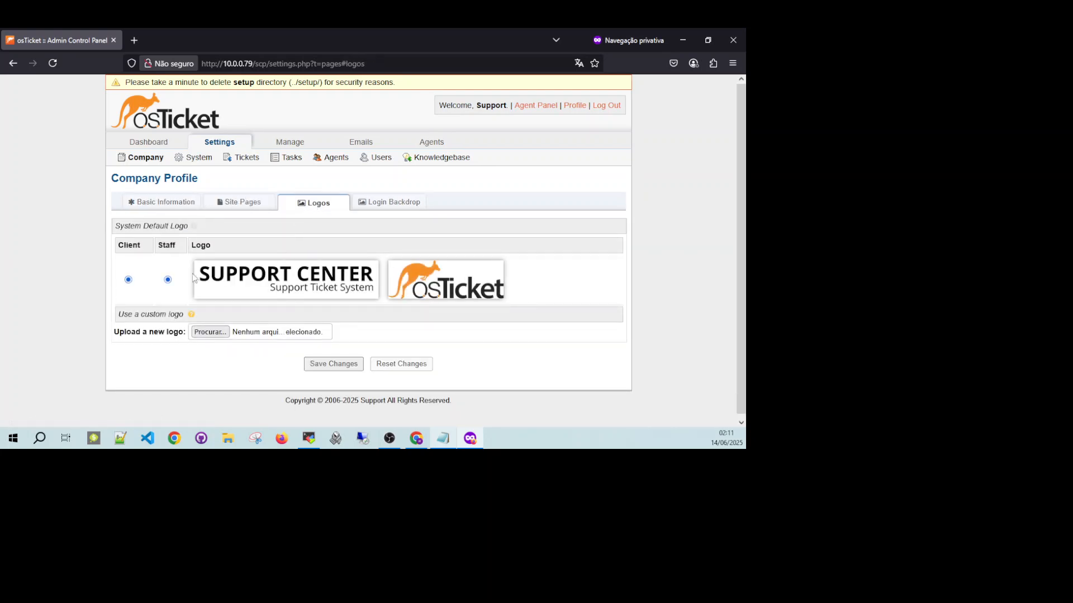
pyautogui.click(393, 203)
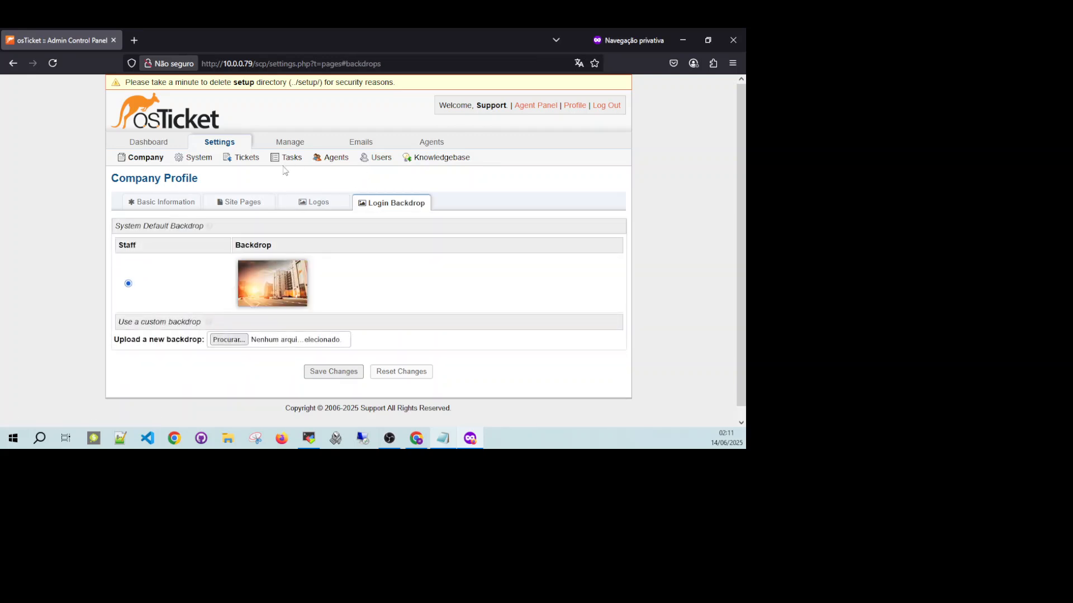
# Review the ticket settings and the task settings, including the task alerts and notices.
pyautogui.click(243, 160)
pyautogui.scroll(-3, 359, 235)
pyautogui.scroll(3, 359, 223)
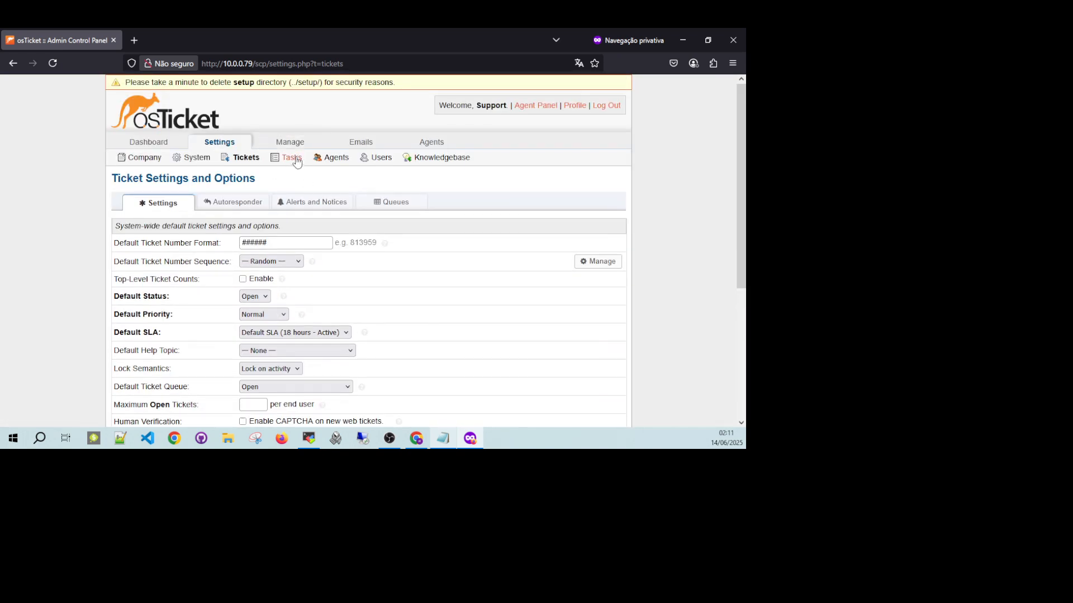
pyautogui.click(290, 160)
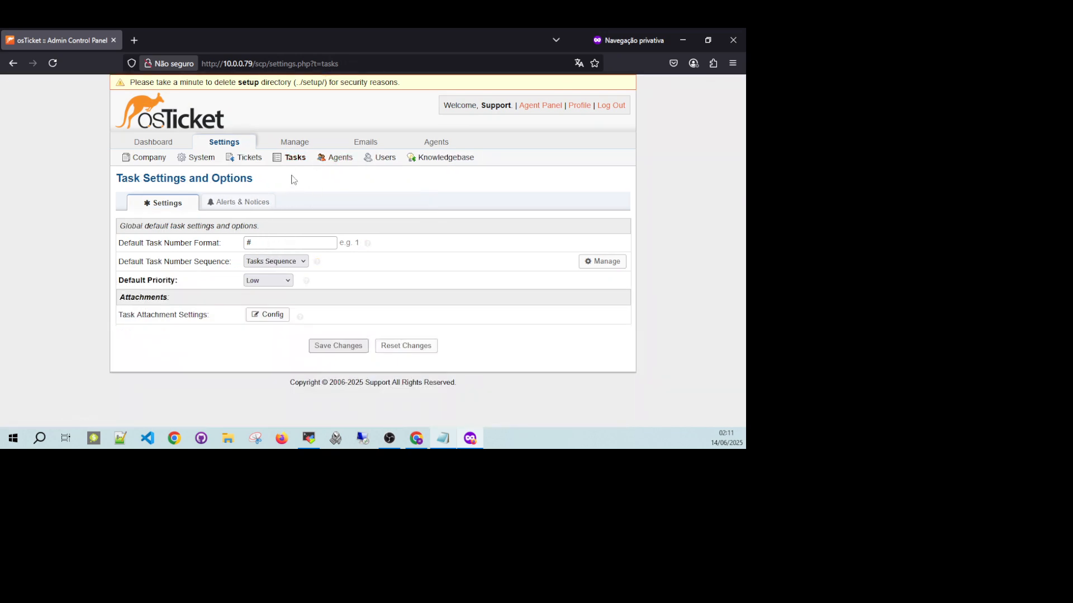
pyautogui.click(234, 206)
pyautogui.click(169, 204)
# Examine the agents settings, including authentication, as well as the users and knowledgebase settings.
pyautogui.click(338, 160)
pyautogui.scroll(-3, 252, 247)
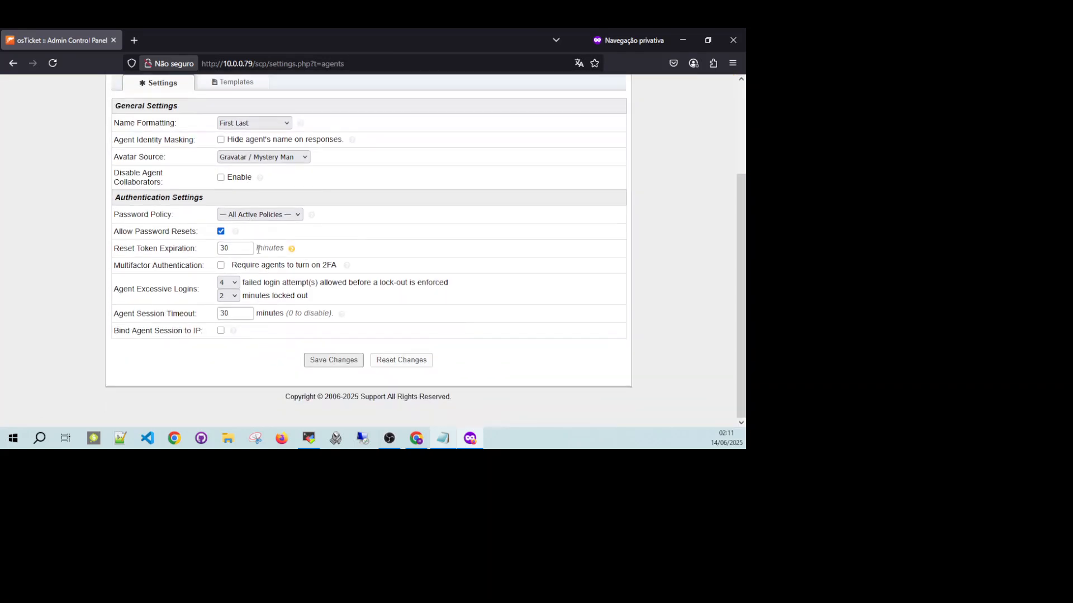
pyautogui.scroll(5, 252, 247)
pyautogui.scroll(-5, 258, 302)
pyautogui.scroll(4, 259, 302)
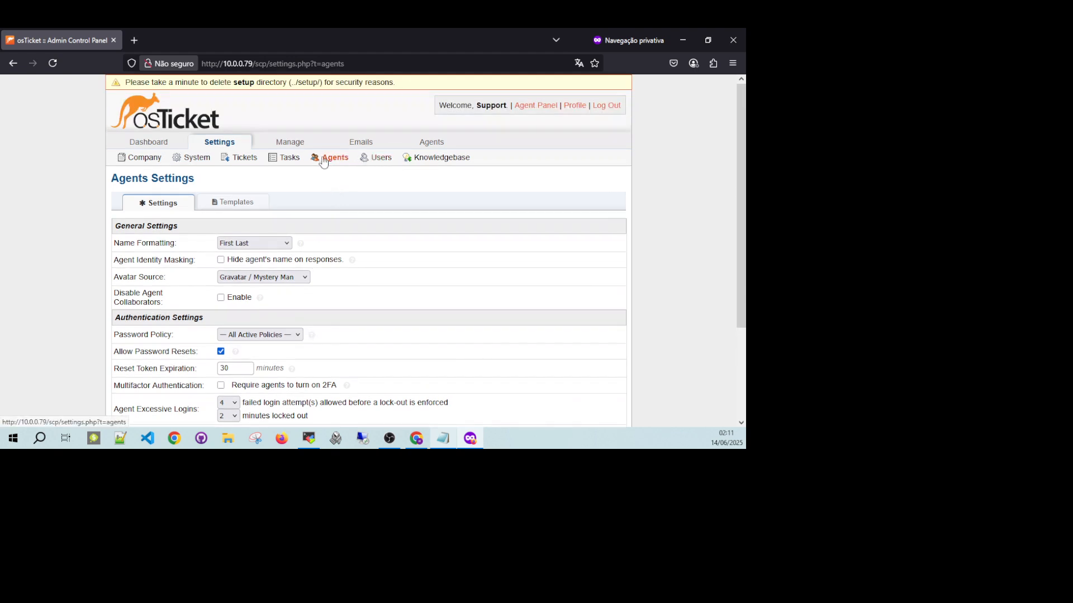
pyautogui.click(380, 158)
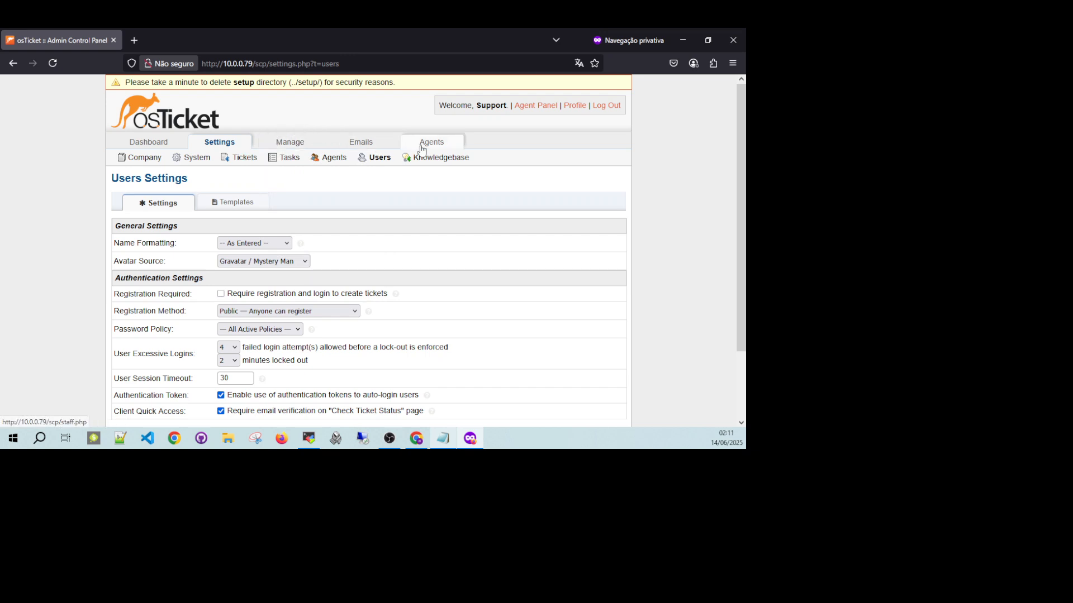
pyautogui.click(426, 161)
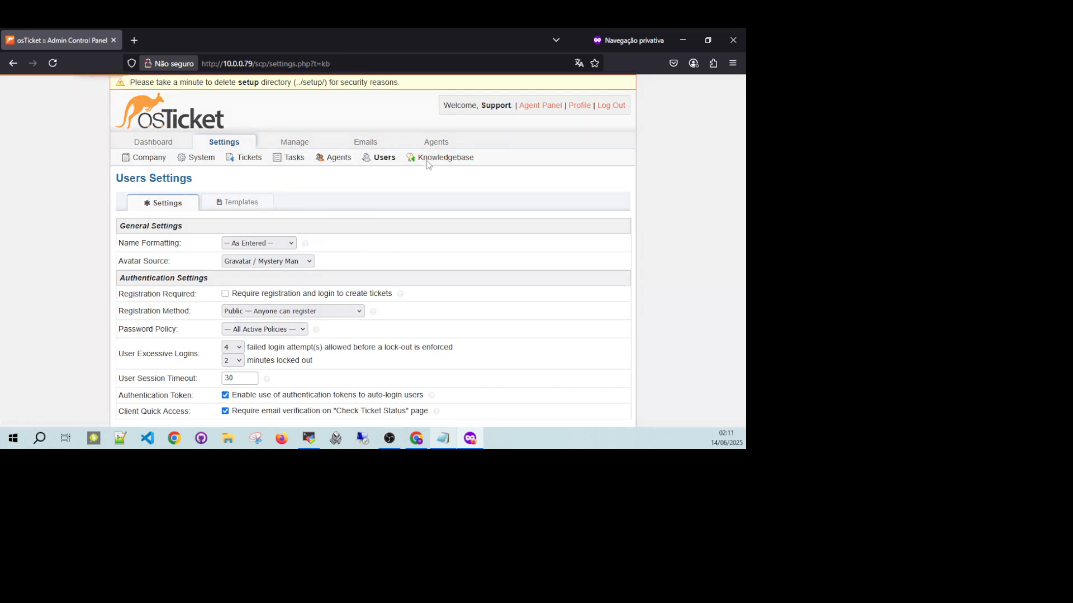
# Review the help topics, ticket filters, service level agreements and the 24/5 and 24/7 schedules.
pyautogui.click(300, 147)
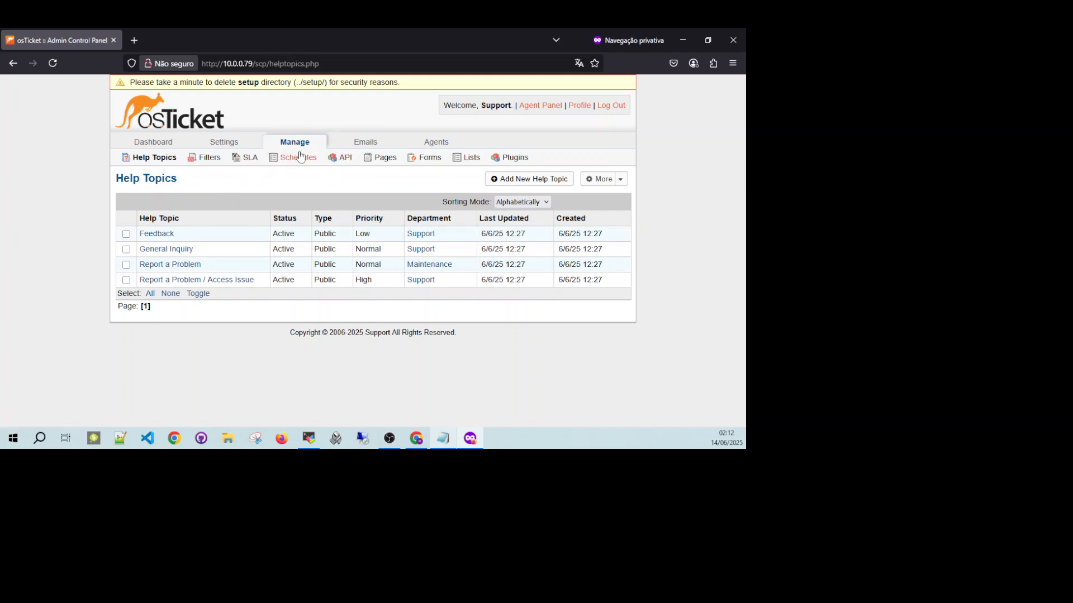
pyautogui.click(210, 158)
pyautogui.click(246, 160)
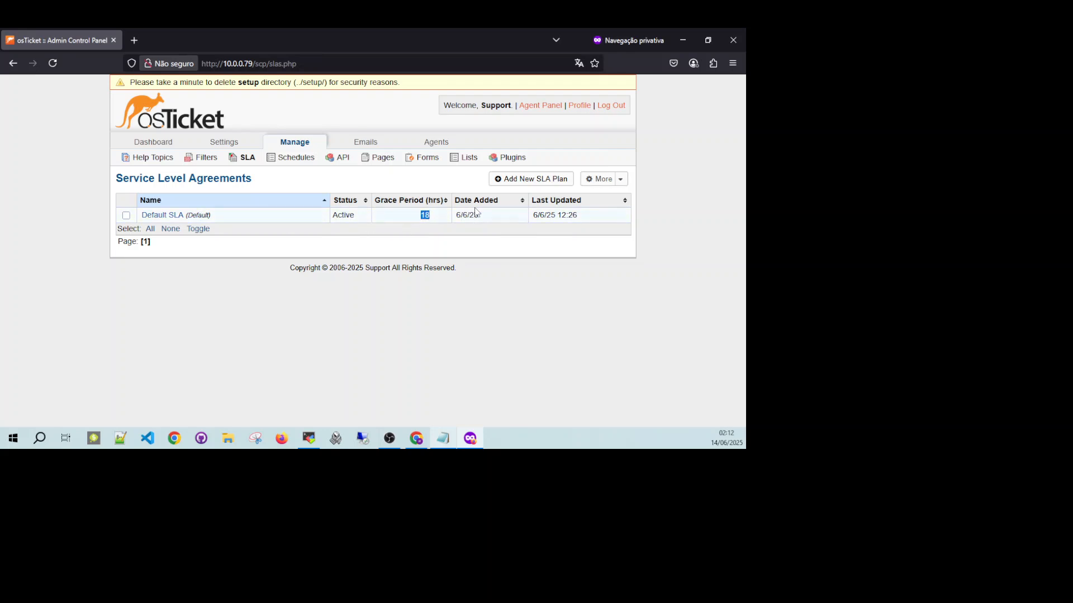
pyautogui.click(292, 159)
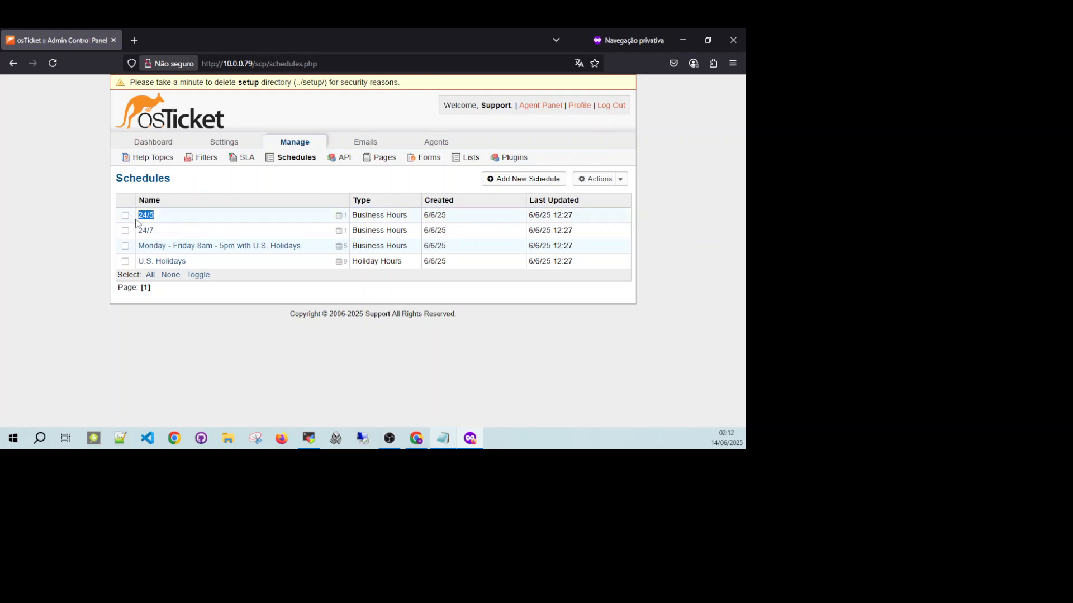
pyautogui.moveTo(167, 232); pyautogui.dragTo(135, 232)
# Examine the API keys, site pages, built-in forms, custom lists and installed plugins.
pyautogui.click(344, 159)
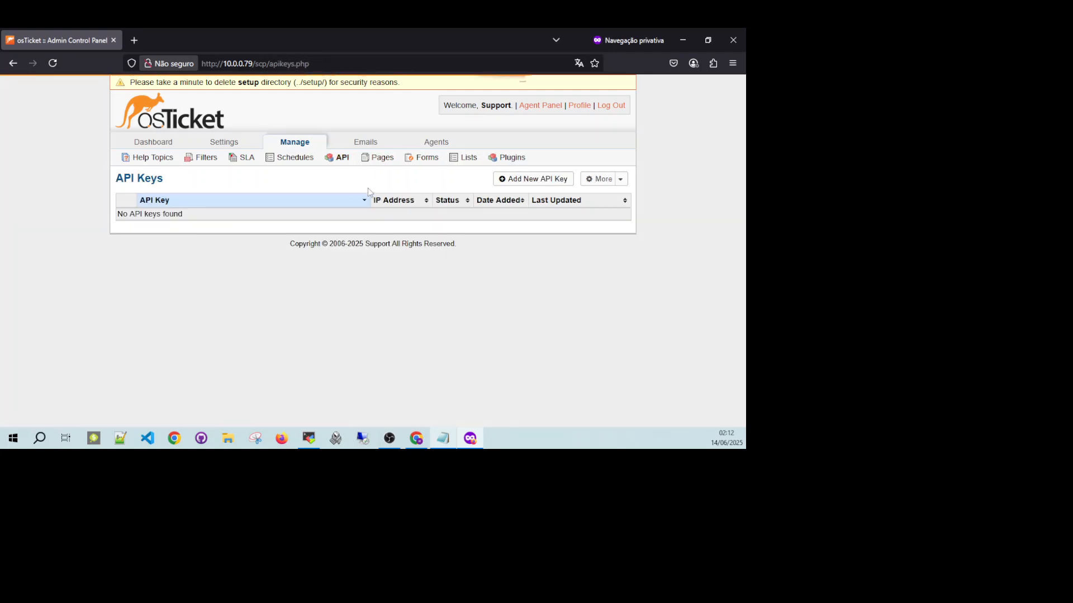
pyautogui.click(381, 158)
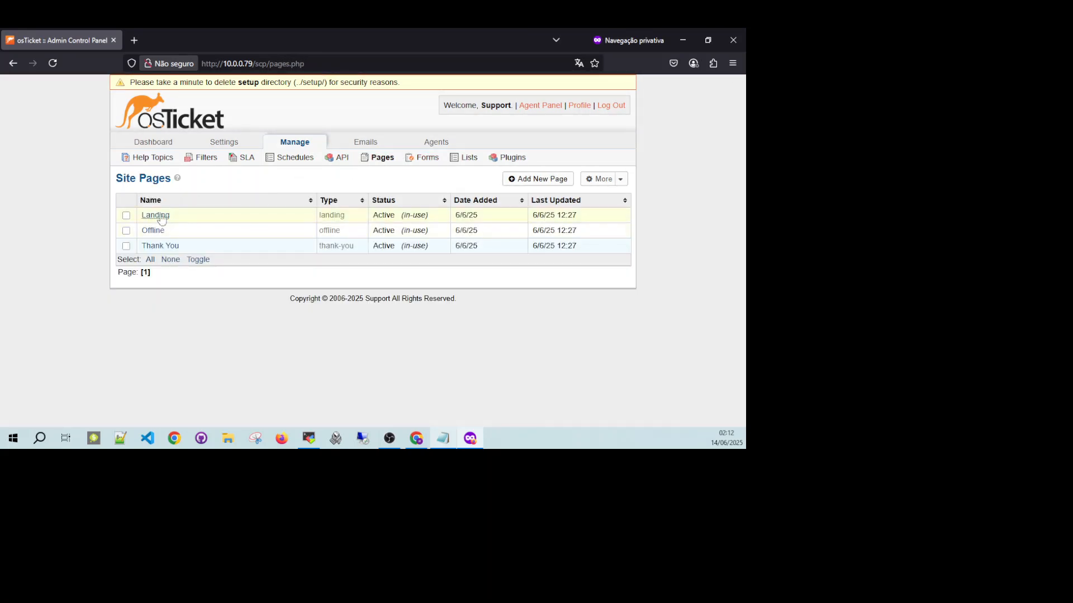
pyautogui.click(425, 162)
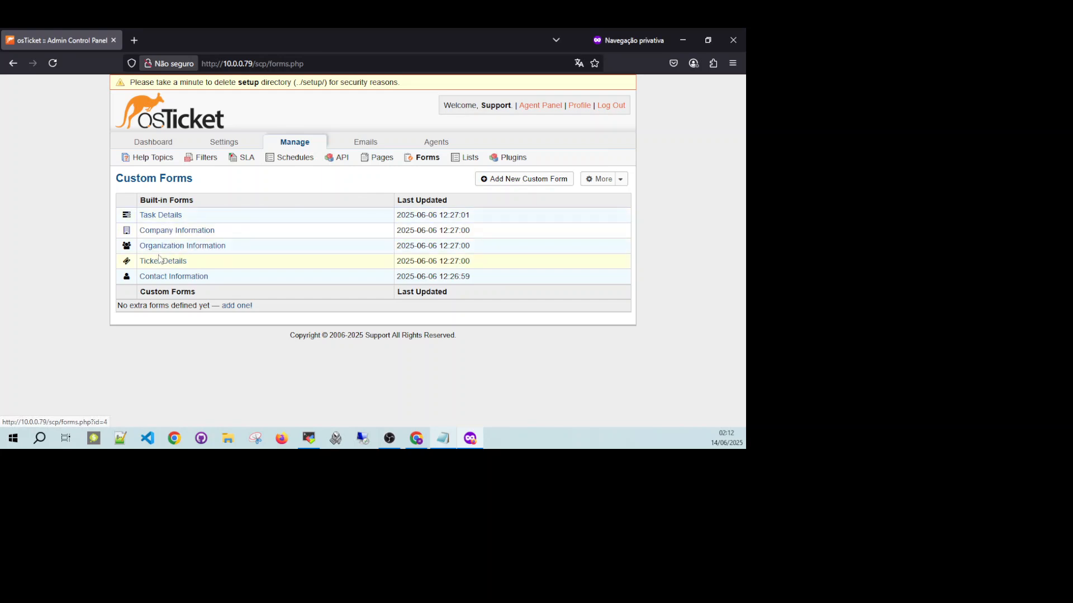
pyautogui.moveTo(212, 277); pyautogui.dragTo(141, 283)
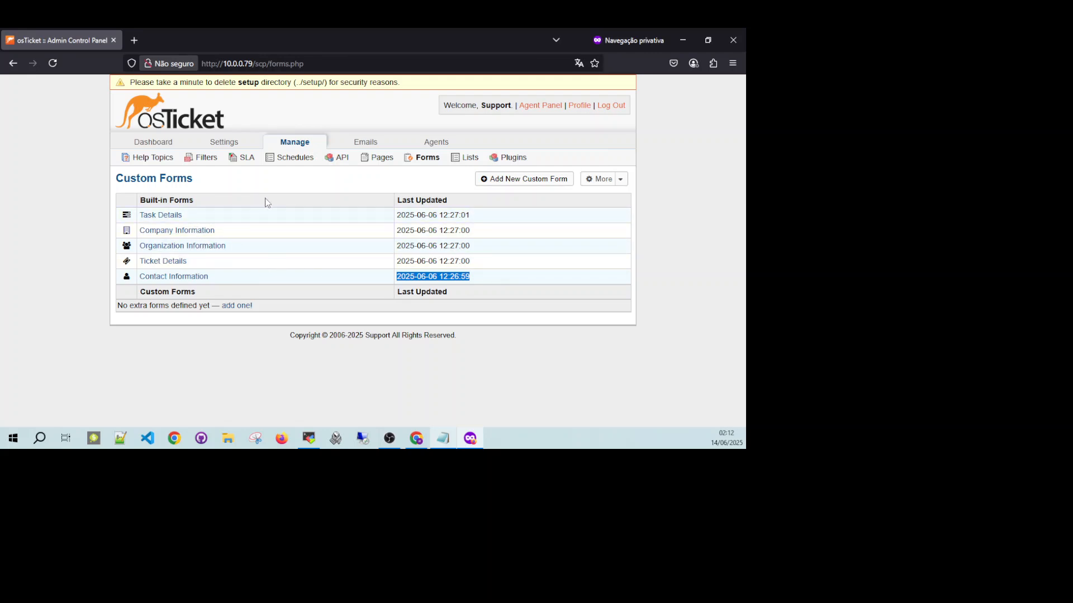
pyautogui.moveTo(205, 202); pyautogui.dragTo(145, 203)
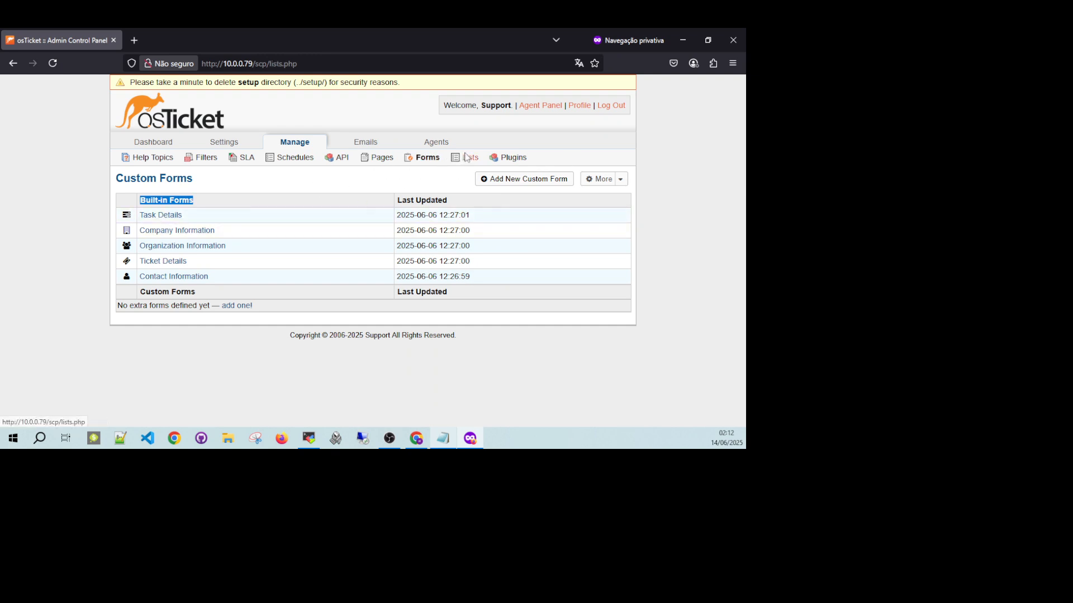
pyautogui.click(469, 158)
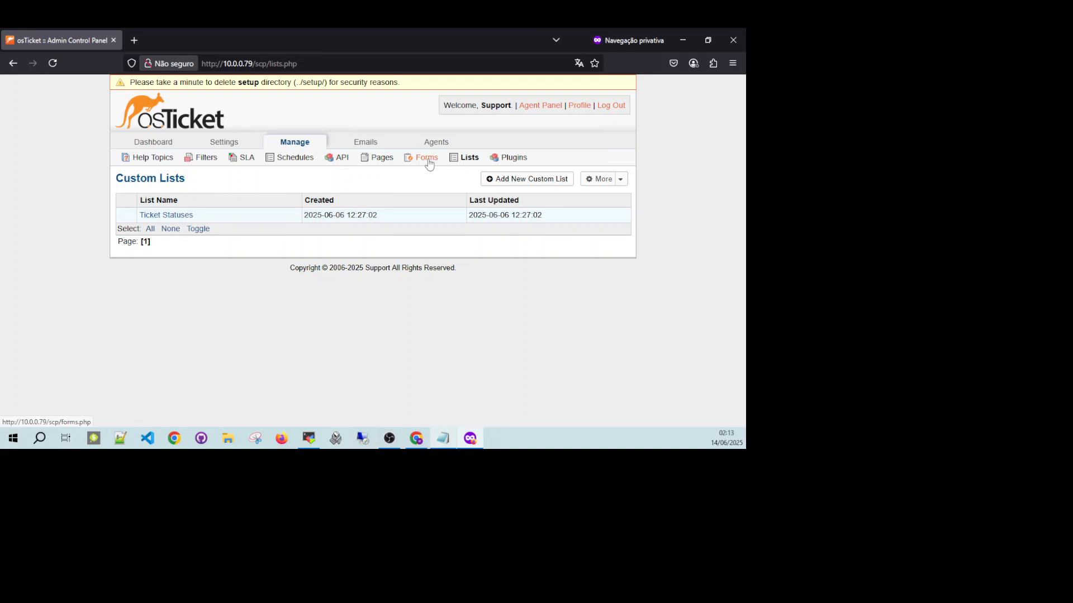
pyautogui.click(512, 159)
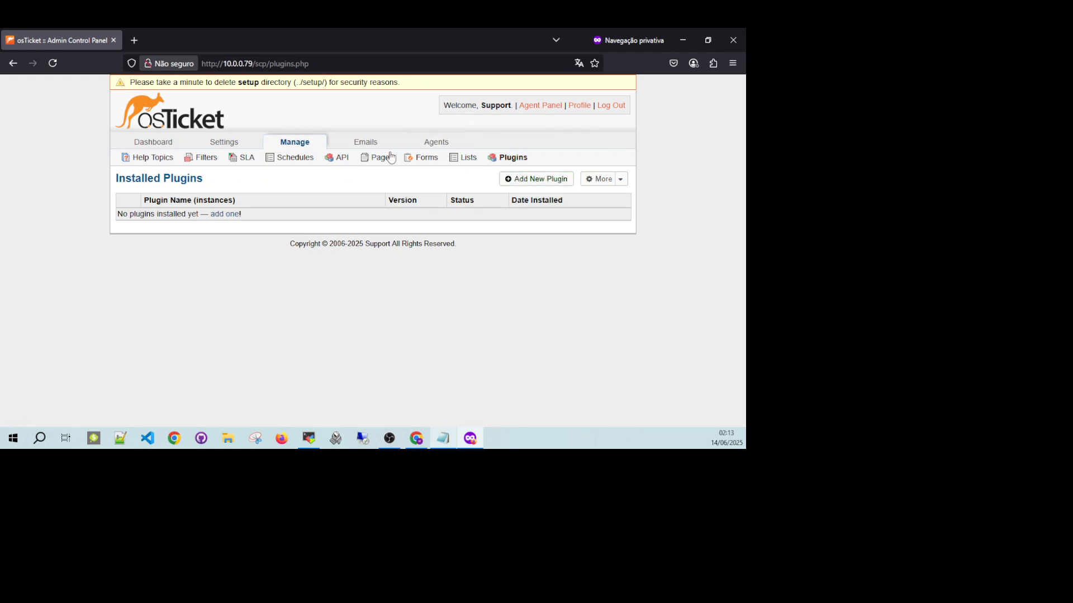
# Review the configured email addresses and the list of agents, then return to the help topics.
pyautogui.click(366, 143)
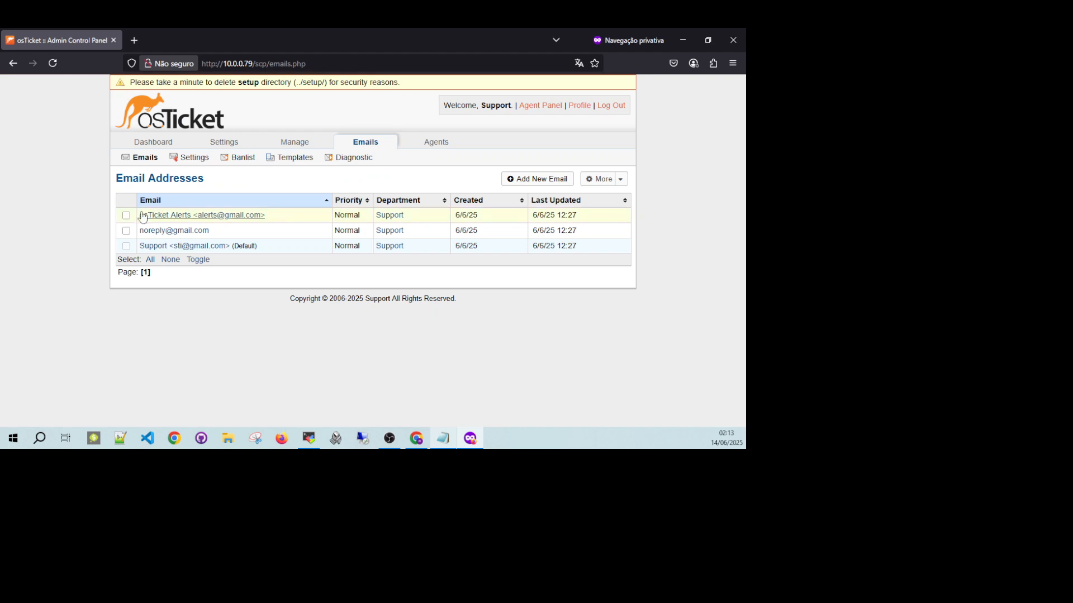
pyautogui.moveTo(289, 218); pyautogui.dragTo(138, 222)
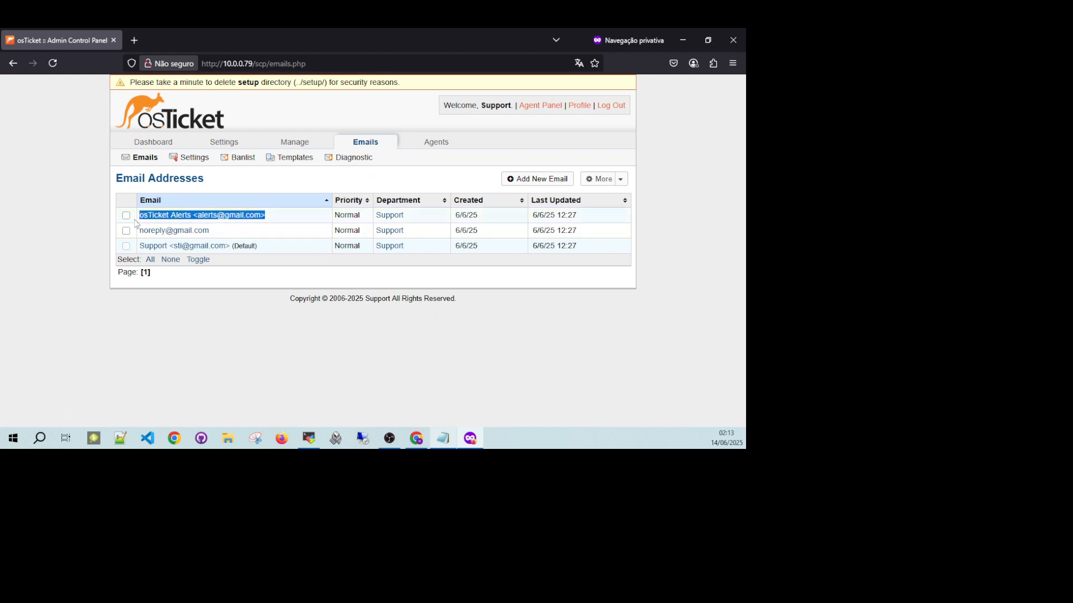
pyautogui.click(229, 230)
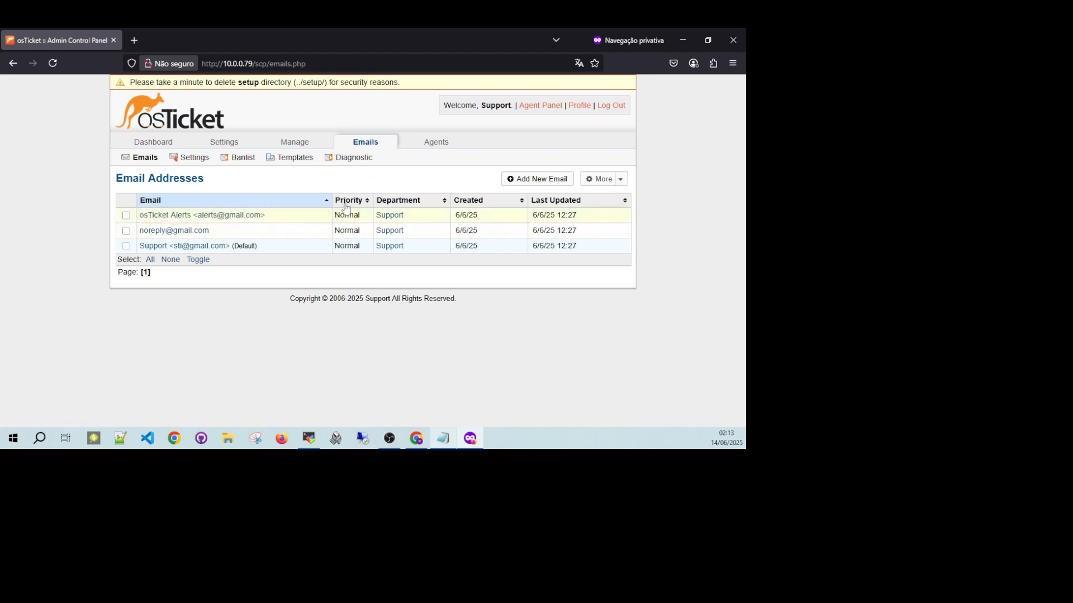
pyautogui.click(421, 147)
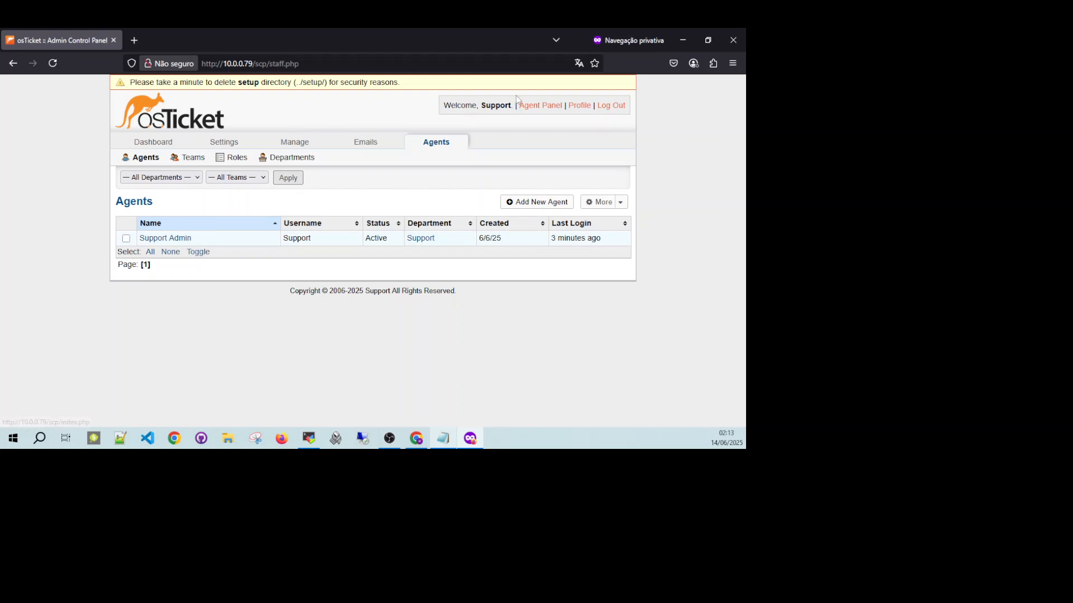
pyautogui.click(283, 143)
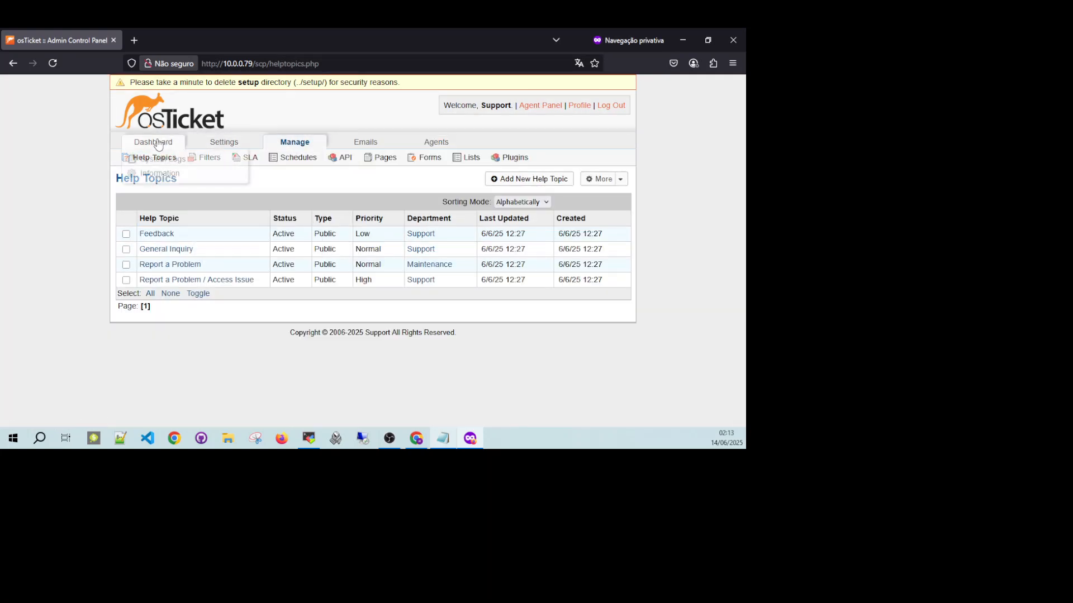
# Examine the system settings, including the helpdesk name and the date and time options.
pyautogui.click(223, 143)
pyautogui.click(186, 160)
pyautogui.scroll(-2, 290, 170)
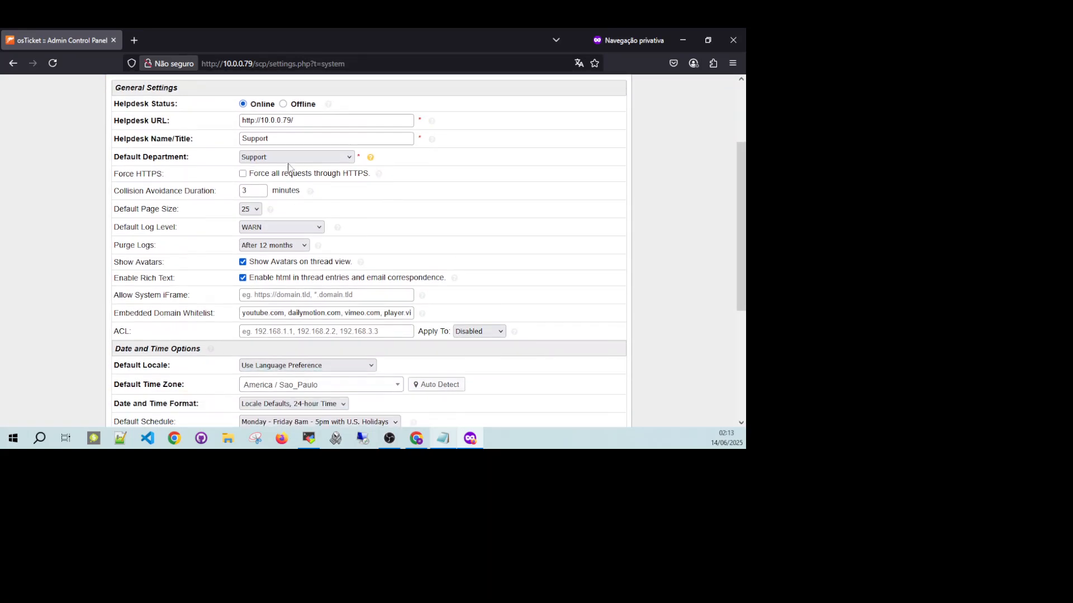
pyautogui.moveTo(292, 140); pyautogui.dragTo(223, 142)
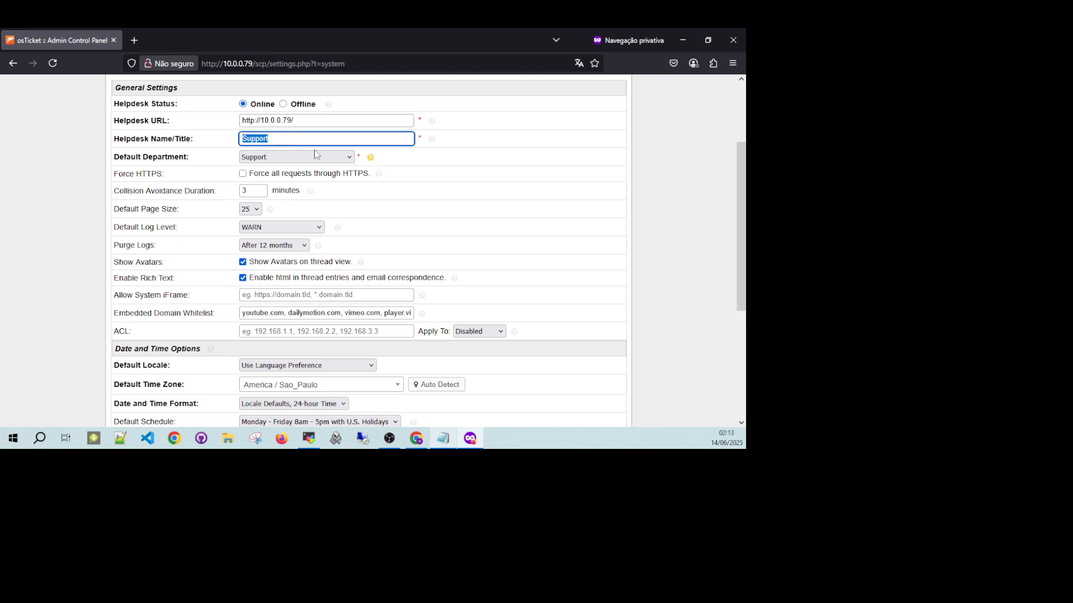
pyautogui.scroll(-3, 254, 176)
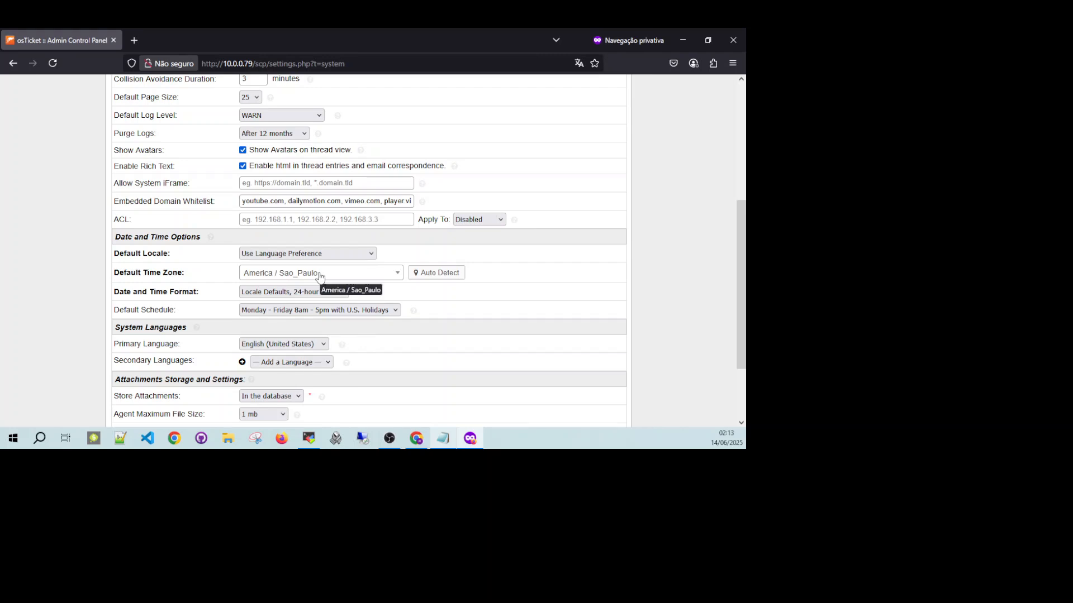
# Check the choices available for the default locale and the primary system language without changing them.
pyautogui.click(334, 254)
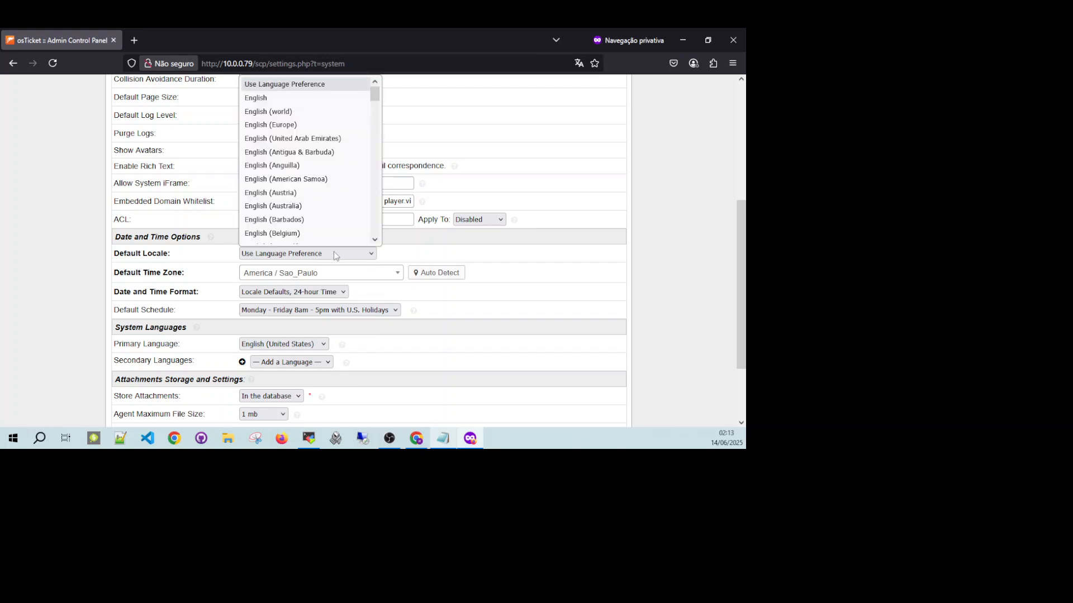
pyautogui.scroll(-12, 353, 169)
pyautogui.click(503, 248)
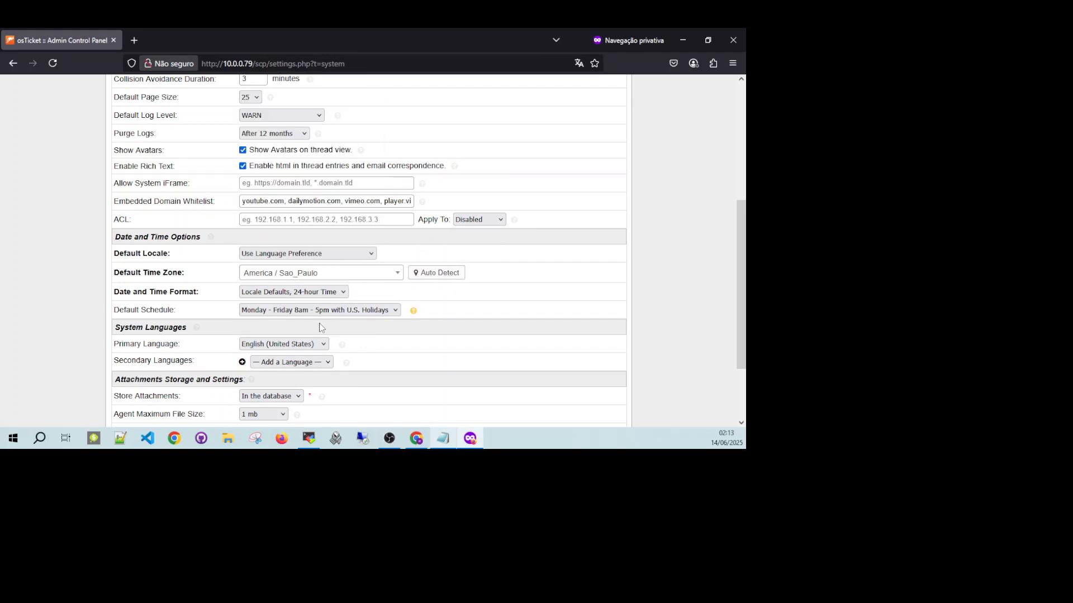
pyautogui.click(317, 344)
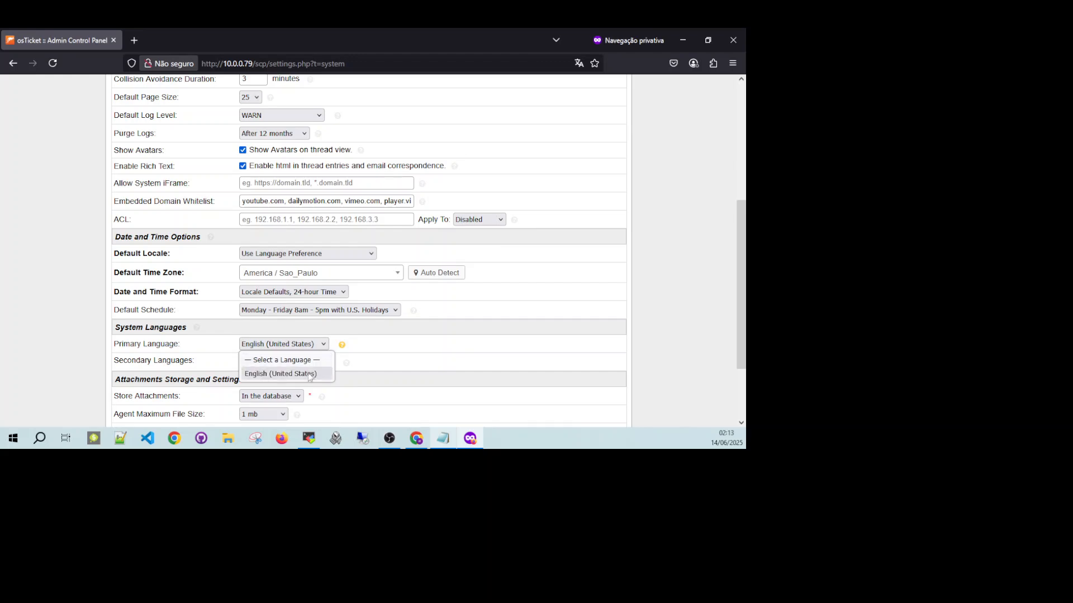
pyautogui.click(418, 344)
pyautogui.scroll(5, 503, 283)
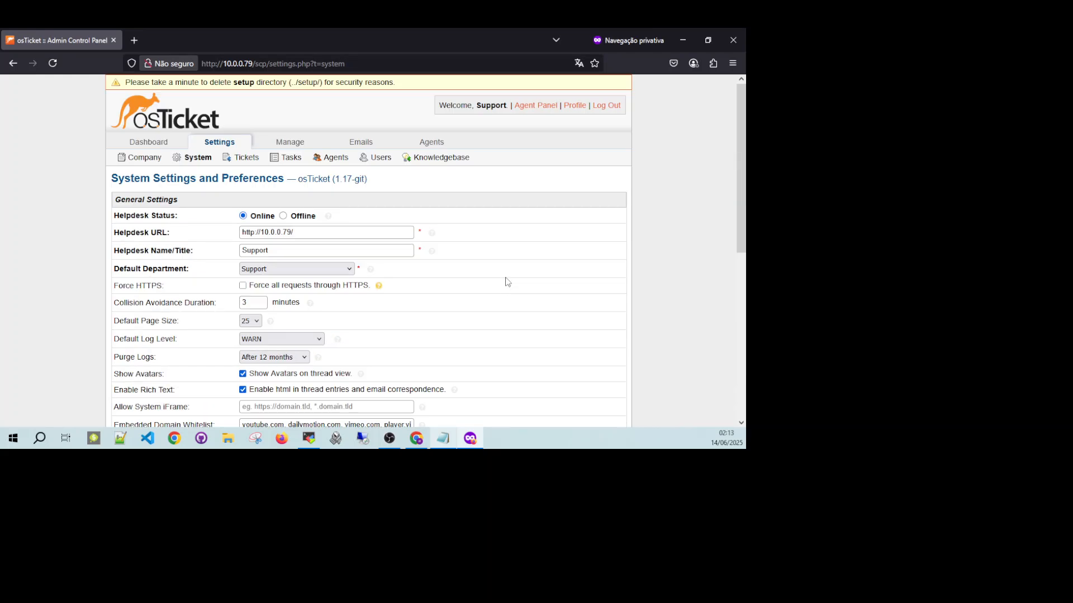
# Switch to Chrome, search the web for "osticket download" and open the osTicket download page.
pyautogui.click(689, 42)
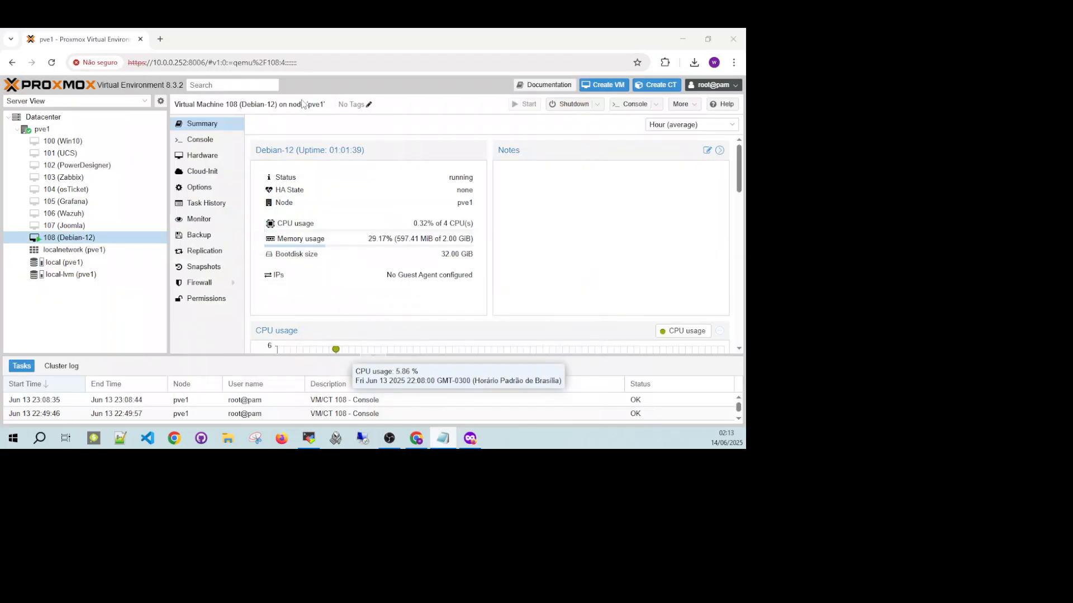
pyautogui.click(159, 39)
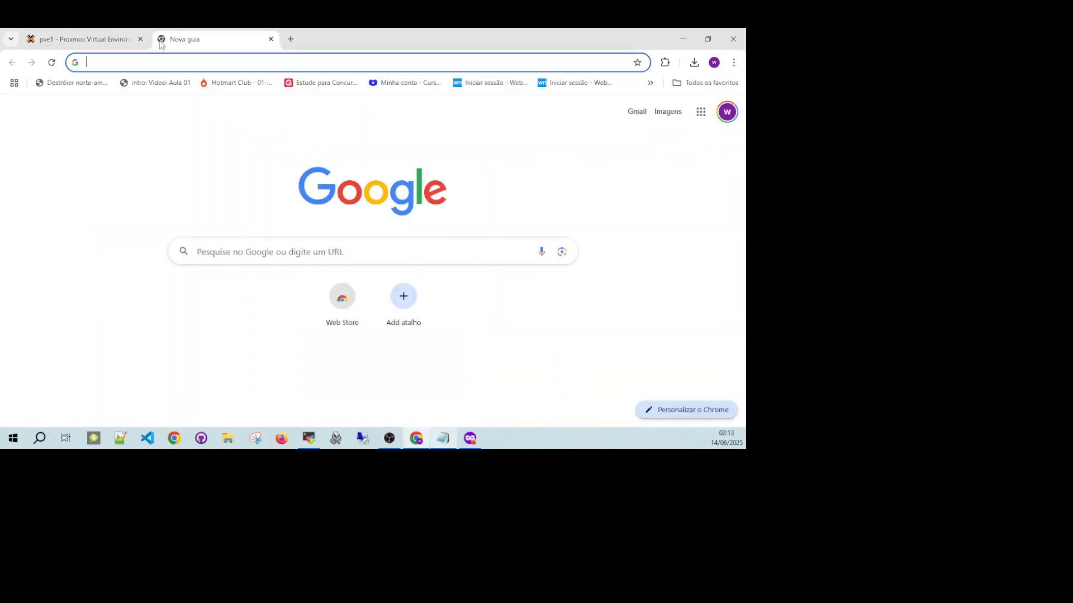
pyautogui.write('os')
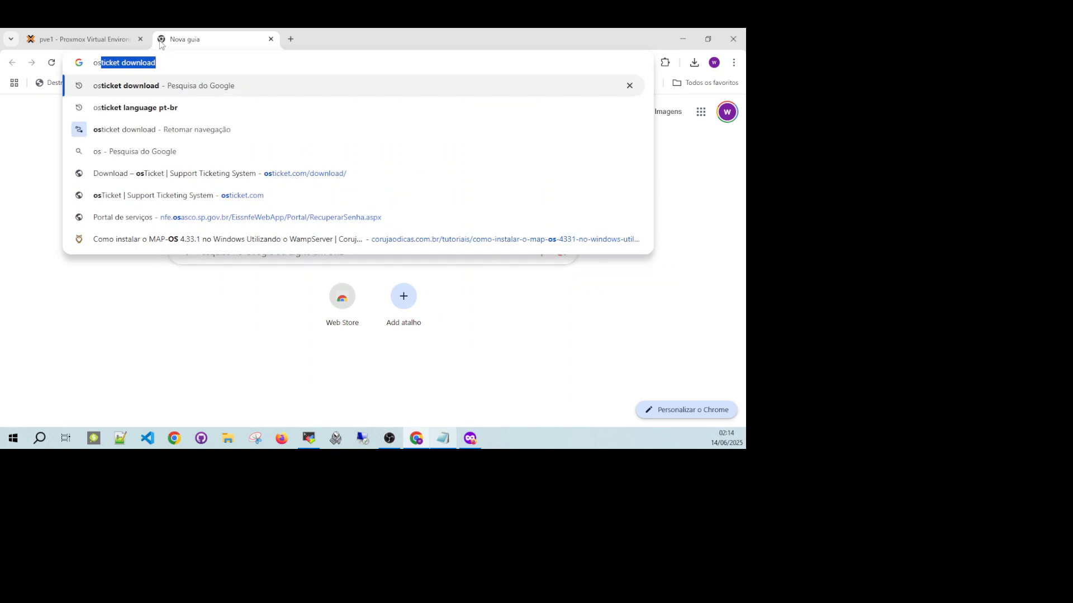
pyautogui.press('Return')
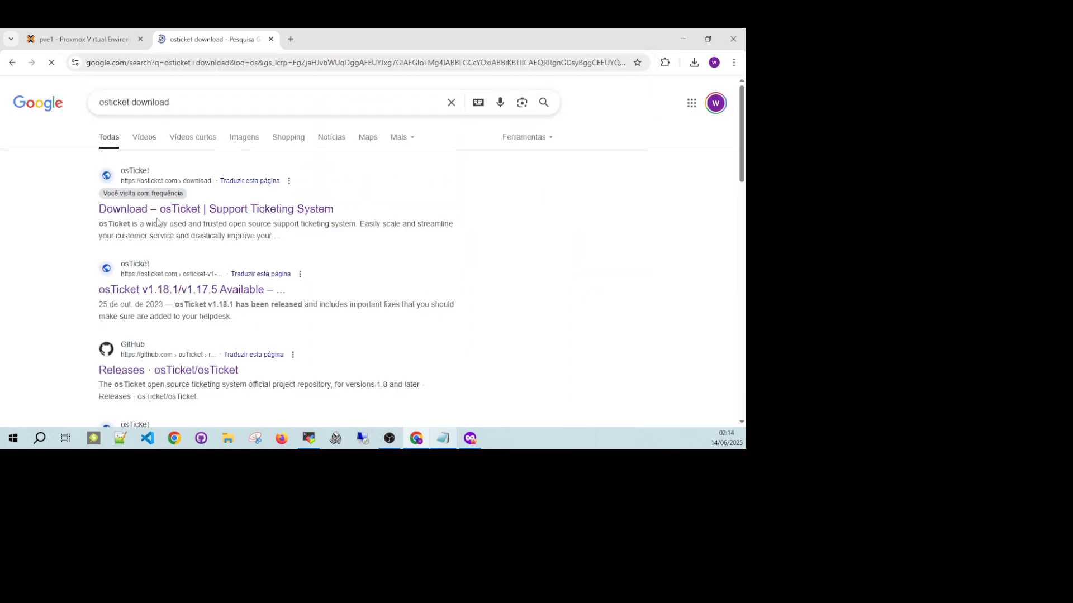
pyautogui.click(154, 210)
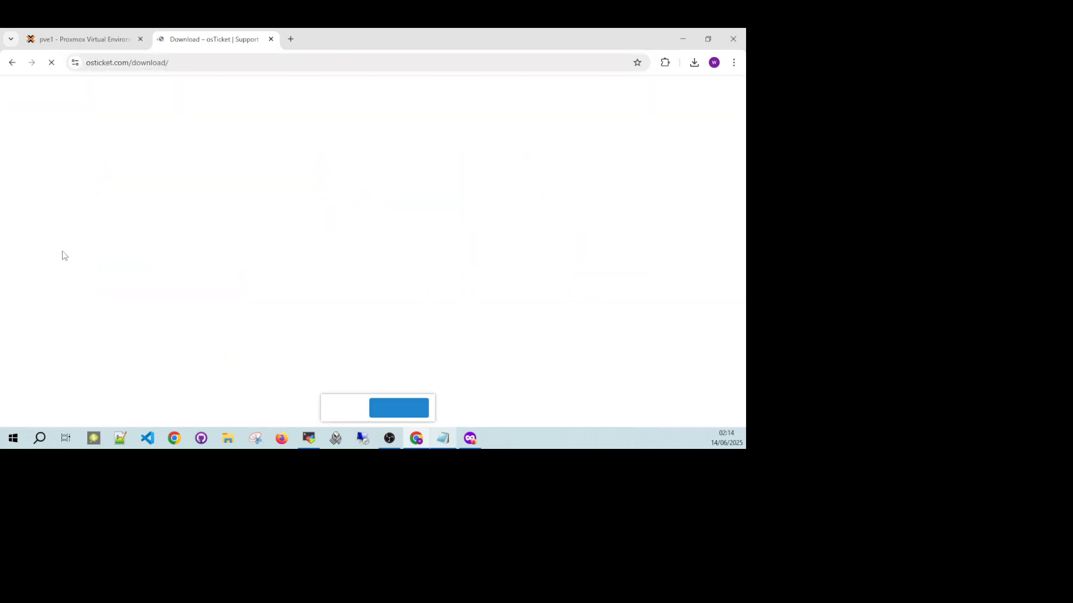
pyautogui.scroll(-5, 324, 368)
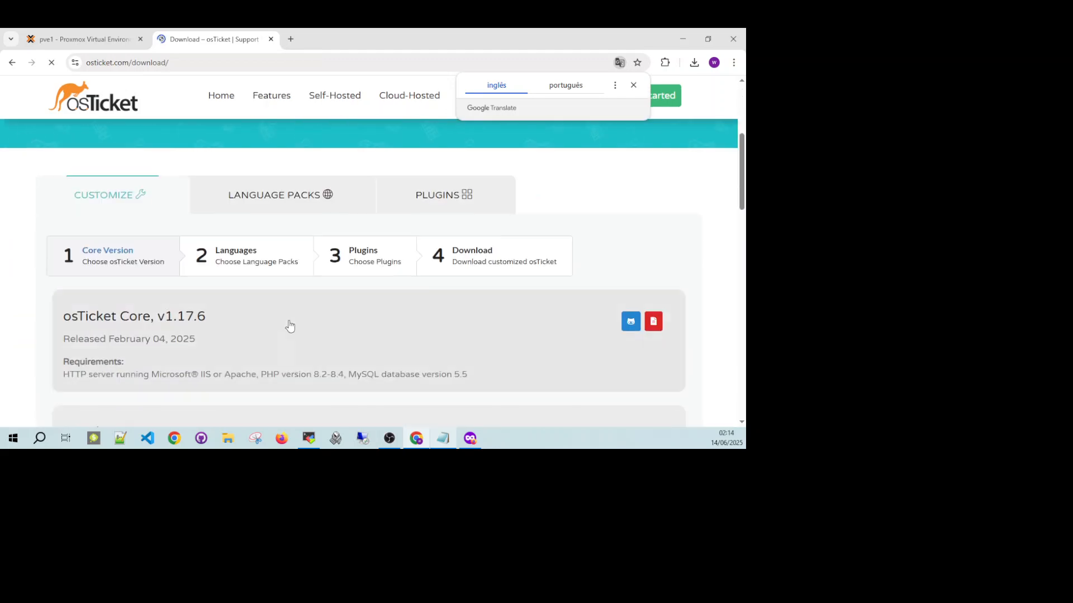
# Open the language packs section and choose osTicket-v1.17.6 as the version.
pyautogui.click(254, 202)
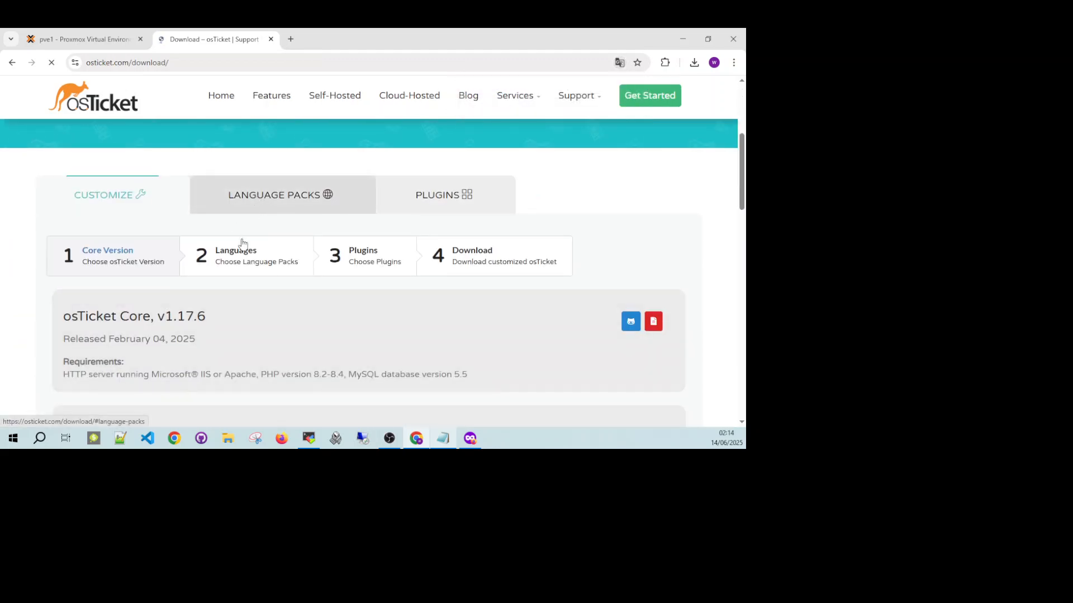
pyautogui.click(170, 279)
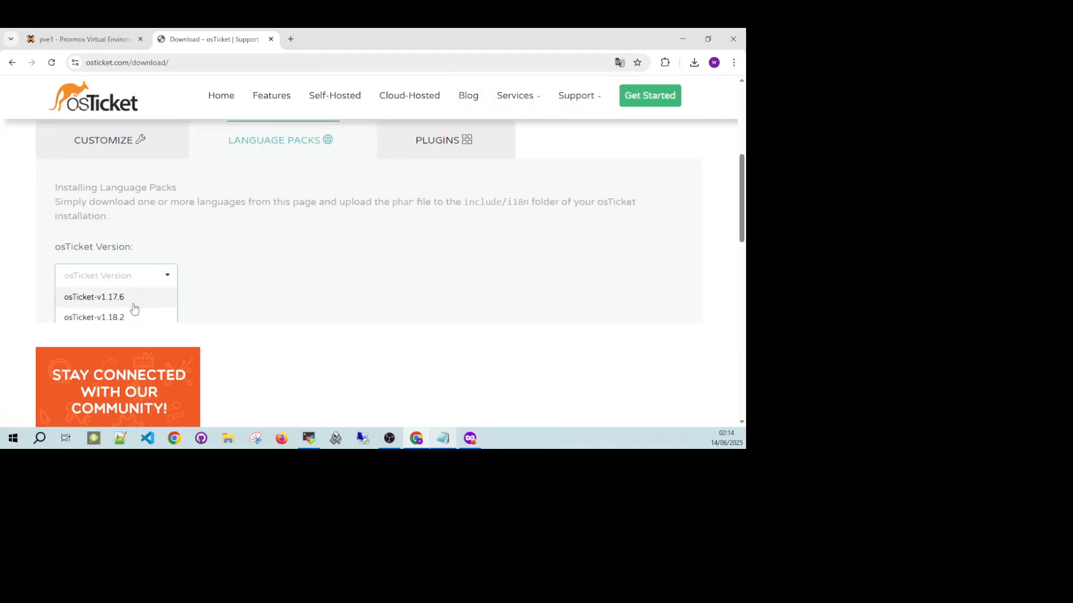
pyautogui.click(120, 300)
# Download the Portuguese, Brazil (Português — BR) language pack, declining the mailing list subscription, and check the browser's downloads.
pyautogui.scroll(-4, 168, 296)
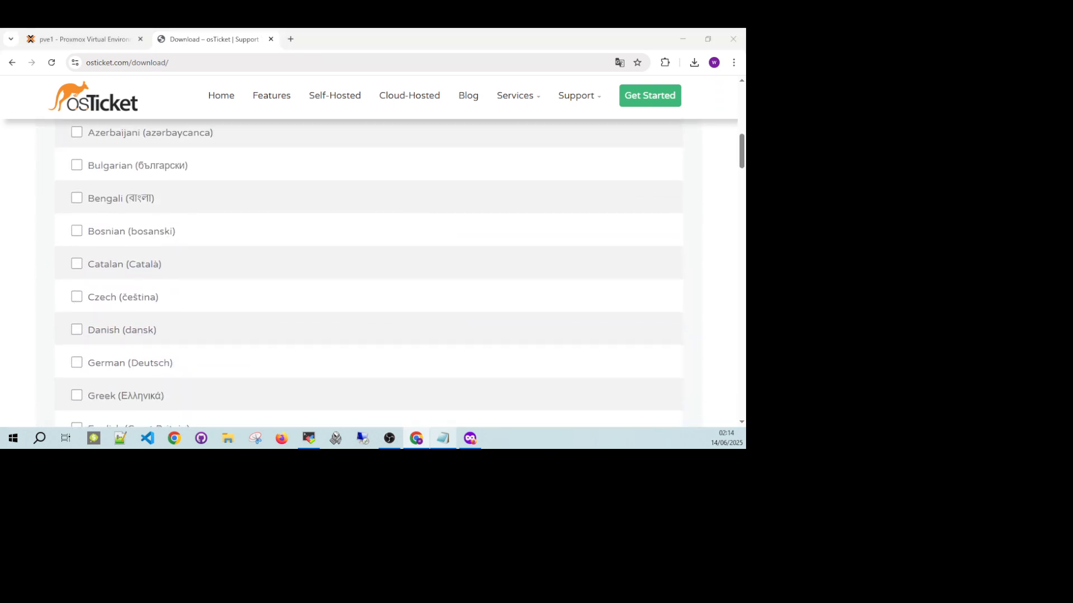
pyautogui.scroll(-10, 143, 244)
pyautogui.scroll(-8, 144, 244)
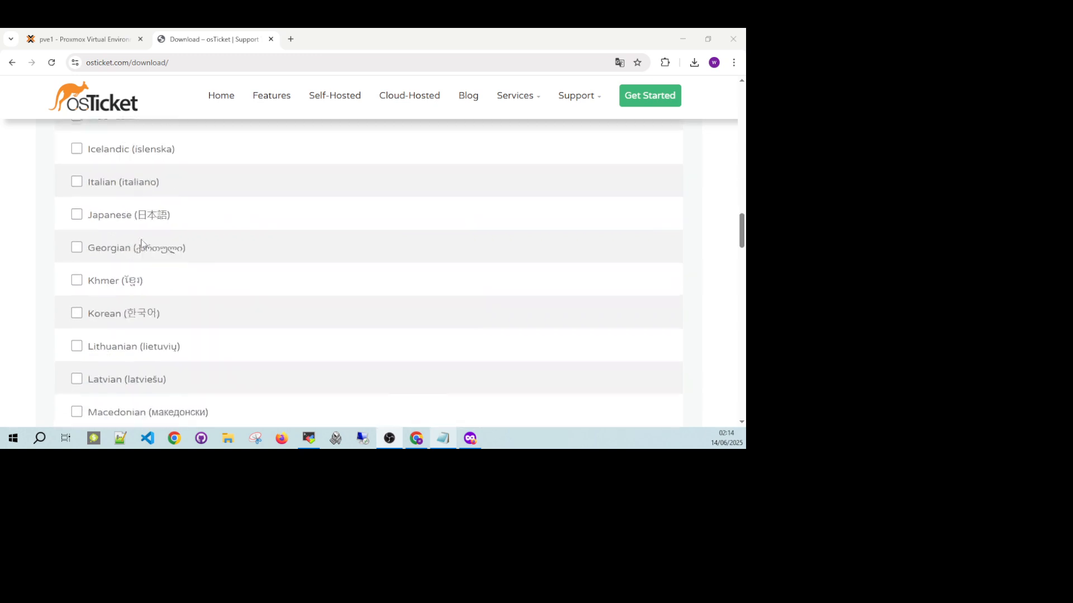
pyautogui.scroll(-2, 111, 255)
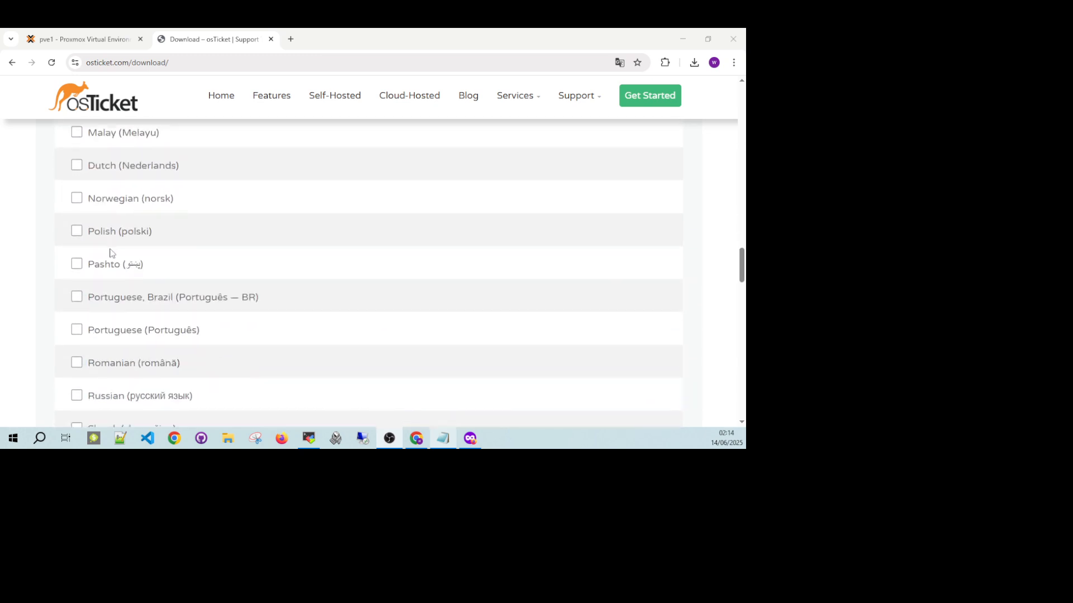
pyautogui.click(77, 298)
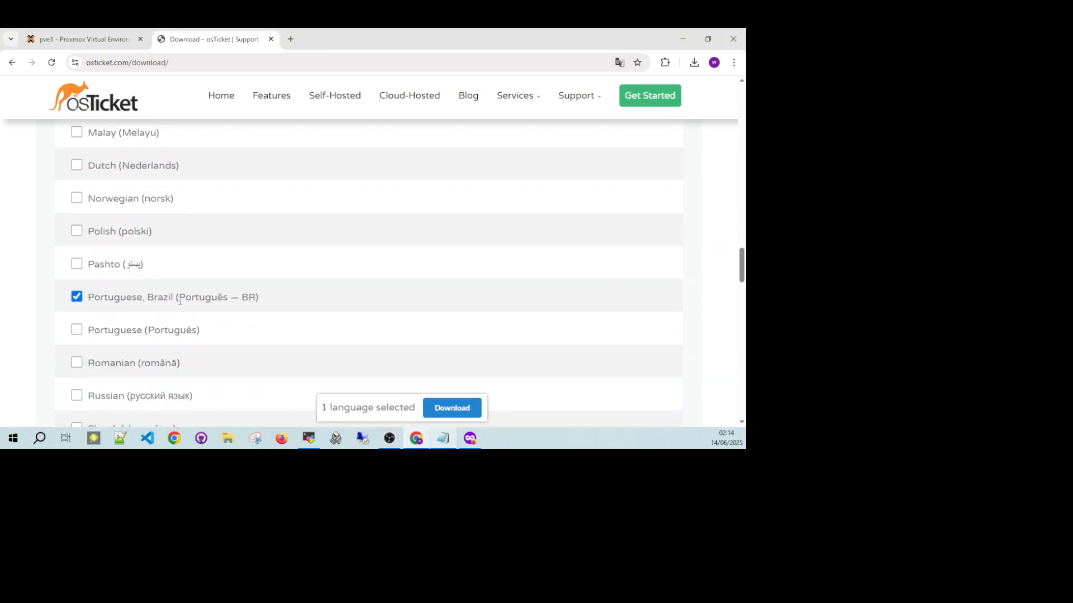
pyautogui.click(441, 409)
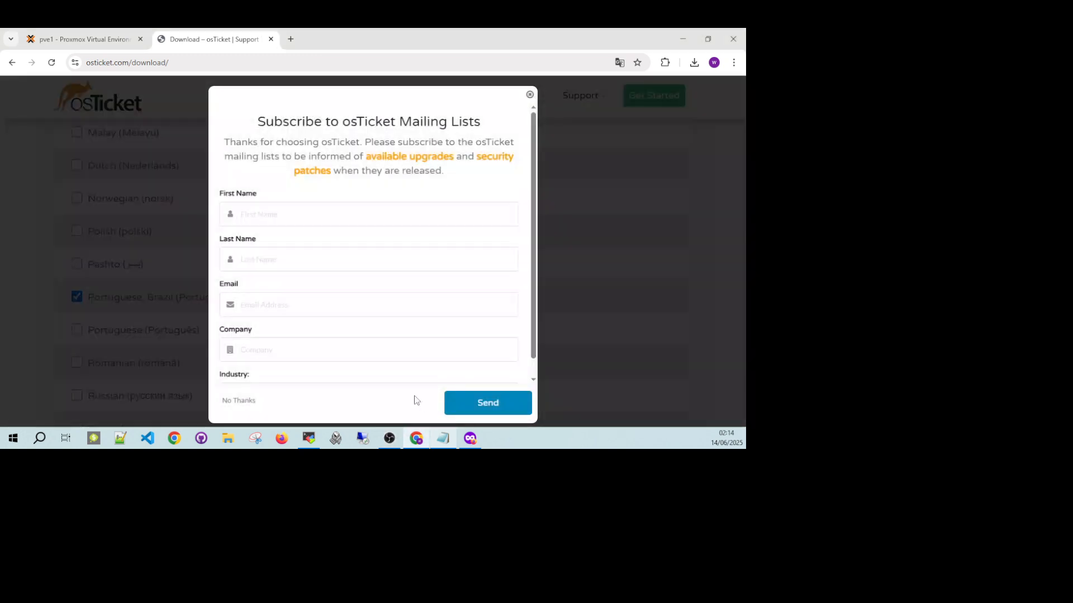
pyautogui.click(237, 403)
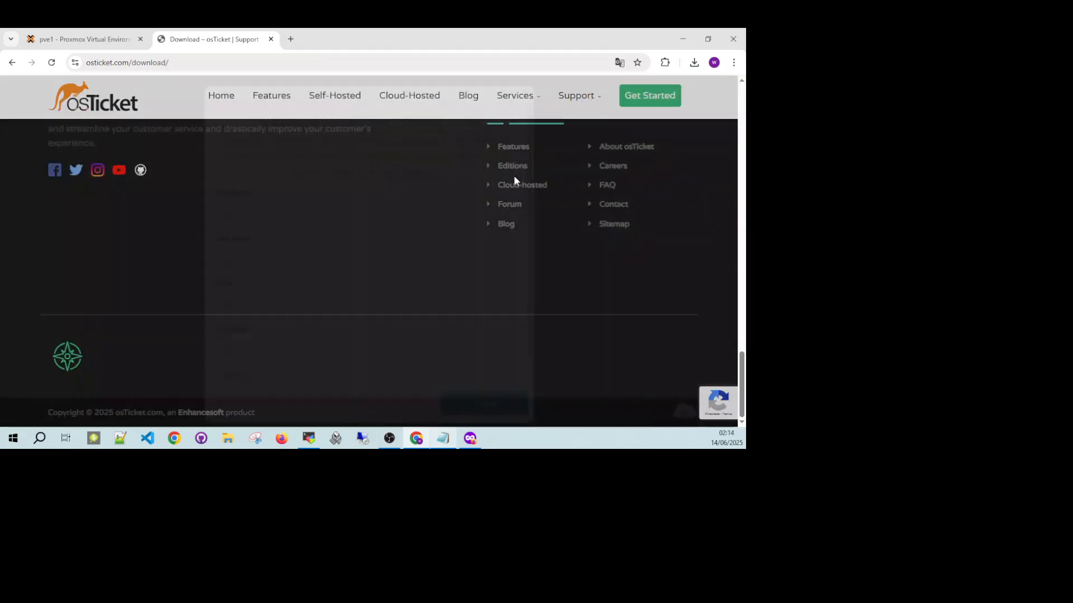
pyautogui.click(694, 62)
pyautogui.click(687, 87)
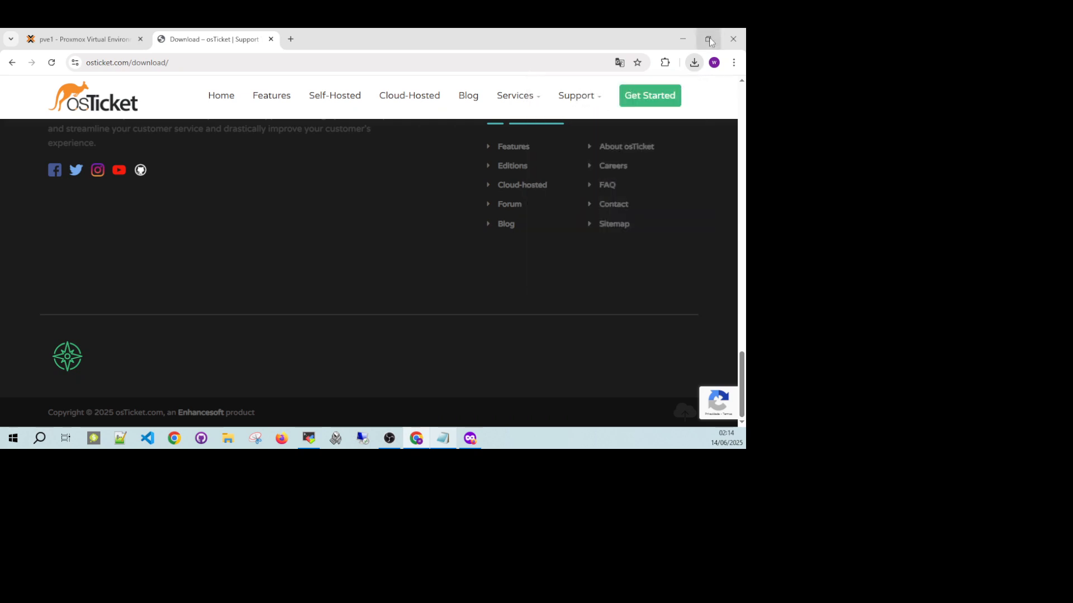
# Switch to File Explorer and locate the pt_BR.phar file in the Documents folder.
pyautogui.click(682, 38)
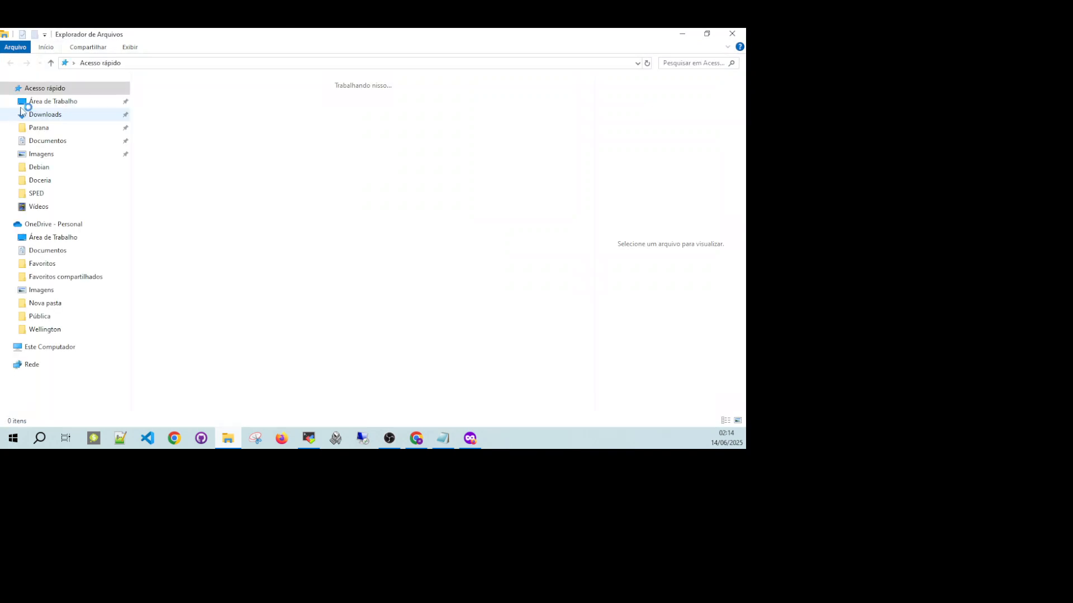
pyautogui.click(50, 141)
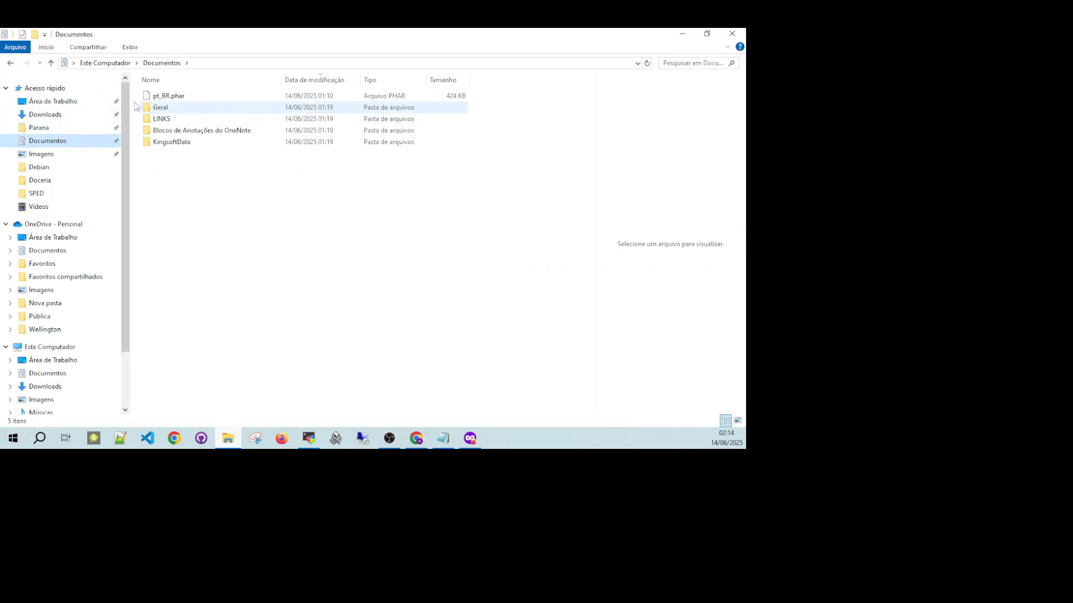
pyautogui.click(170, 99)
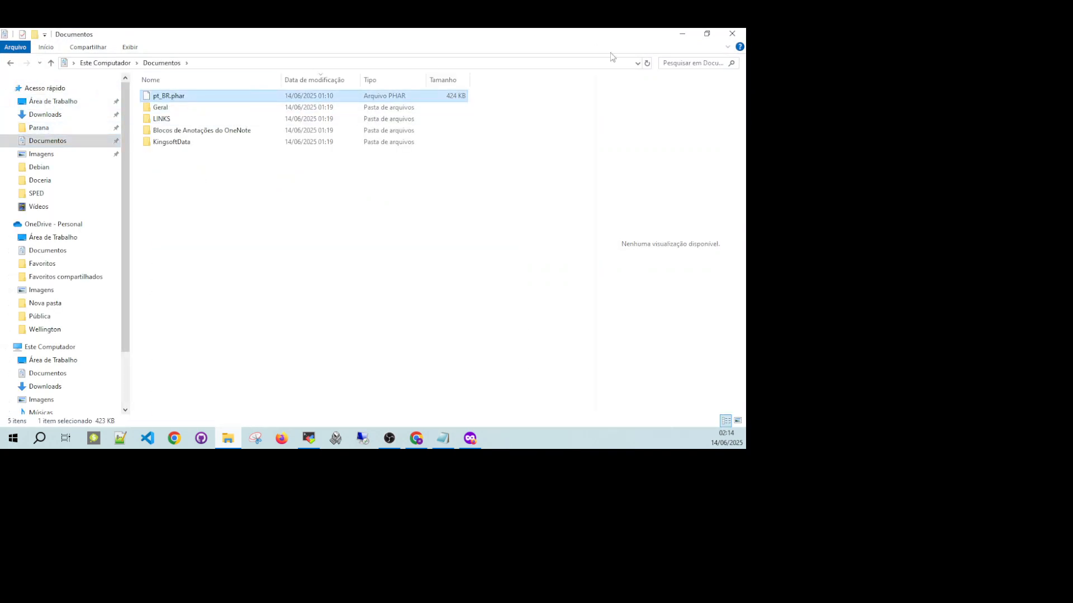
pyautogui.click(730, 35)
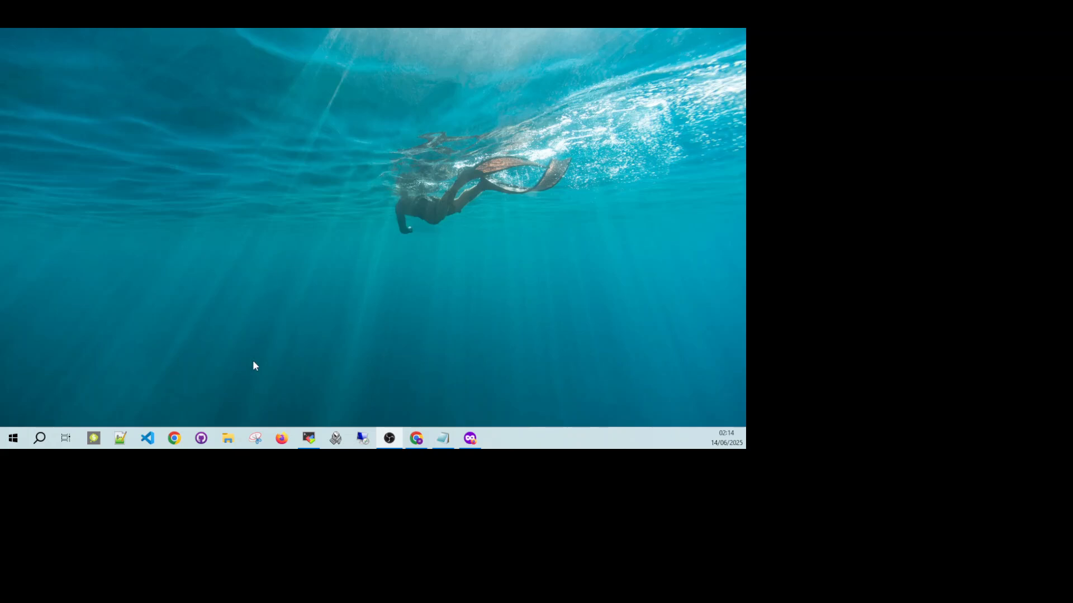
pyautogui.click(228, 438)
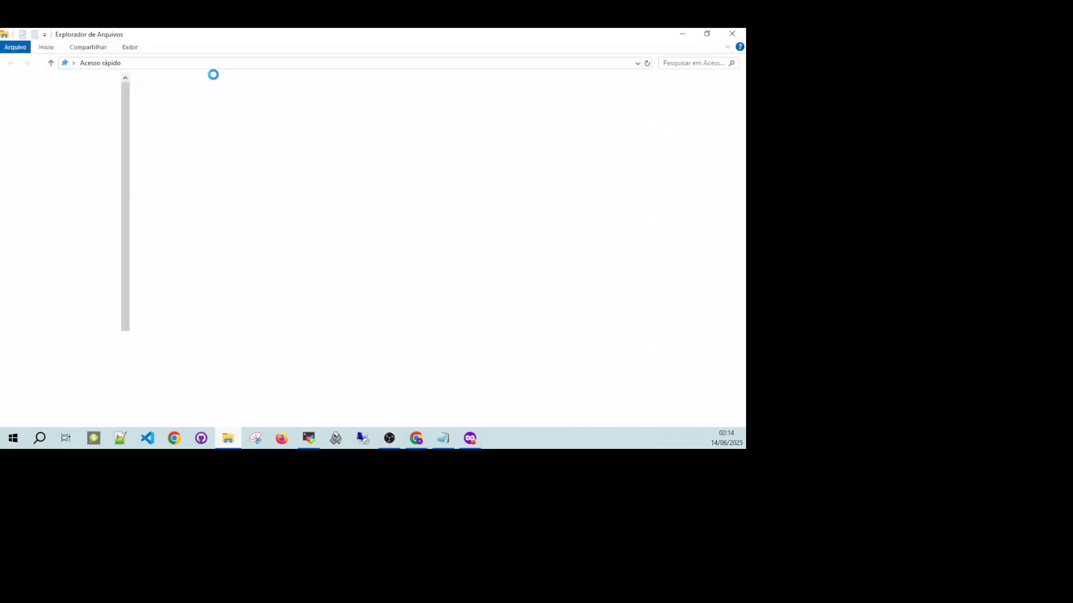
pyautogui.click(47, 140)
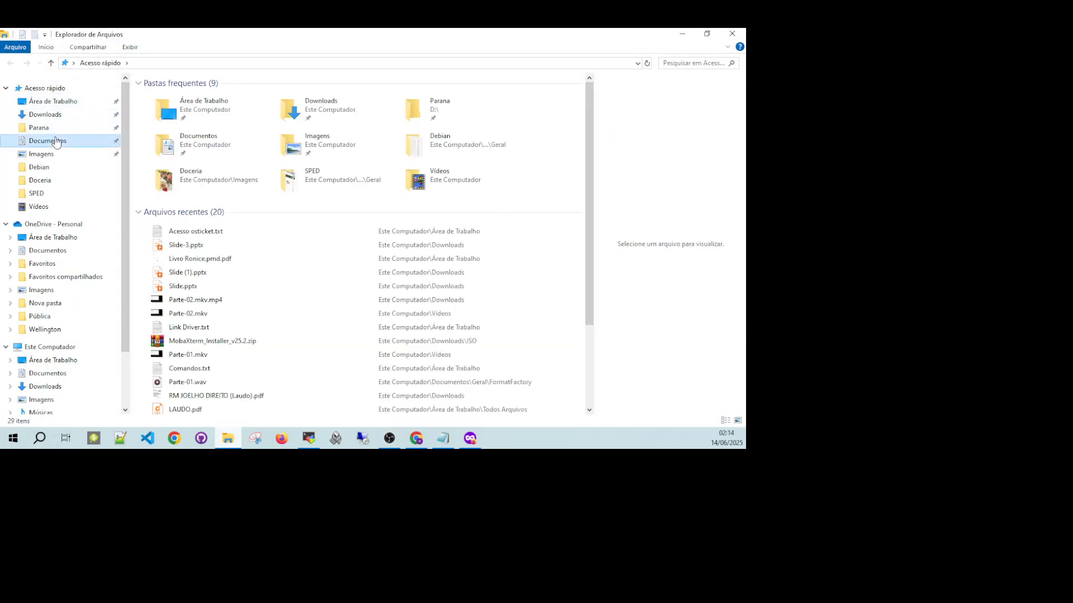
pyautogui.click(173, 98)
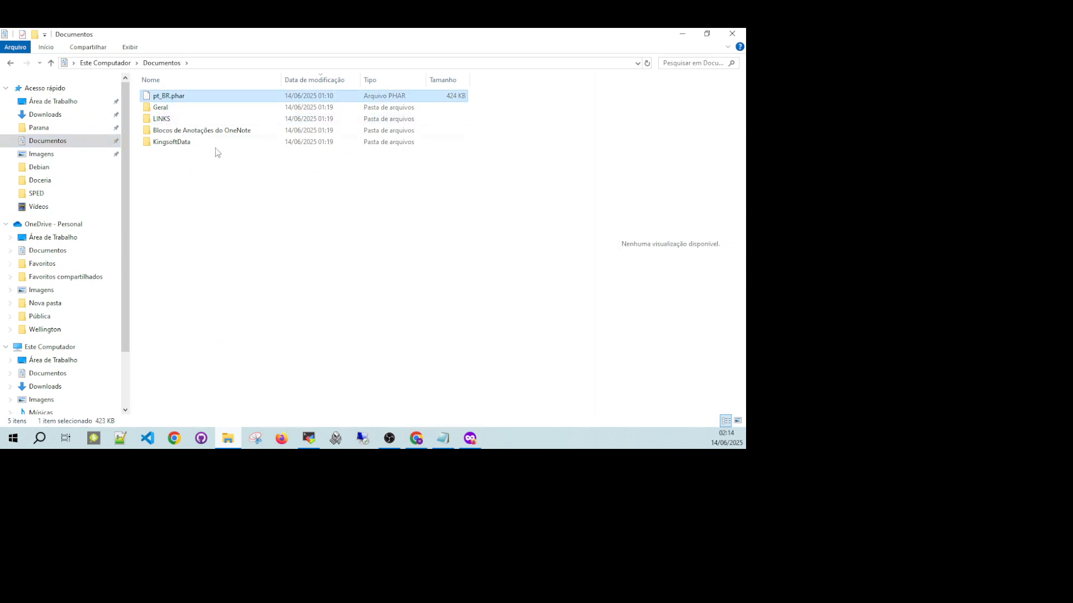
# Switch to MobaXterm to view the saved sessions, restore its window to a smaller size and minimize it.
pyautogui.click(308, 438)
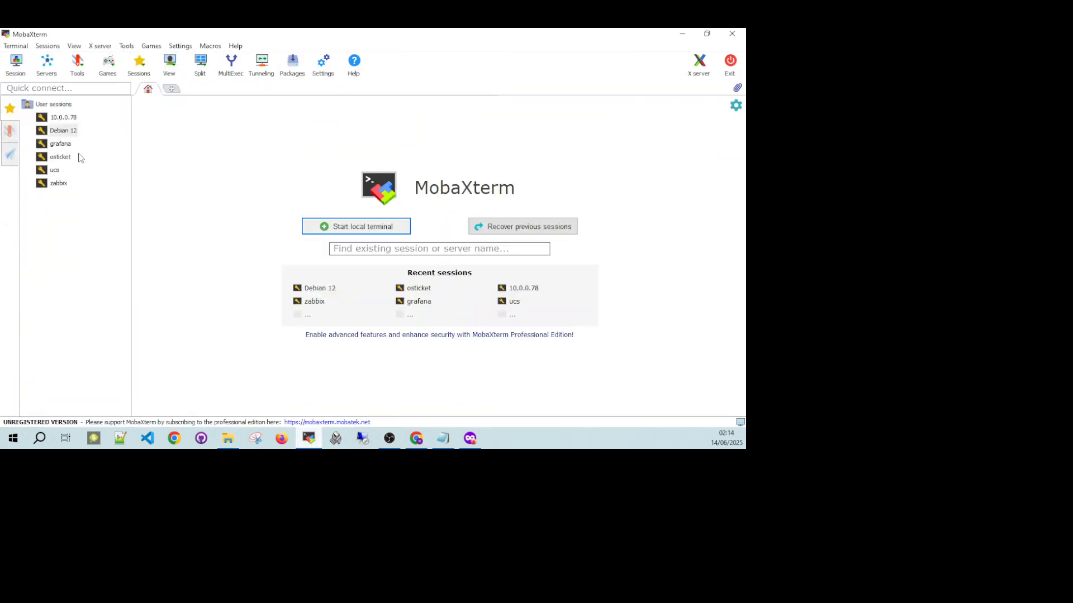
pyautogui.moveTo(351, 32); pyautogui.dragTo(456, 97)
pyautogui.click(624, 102)
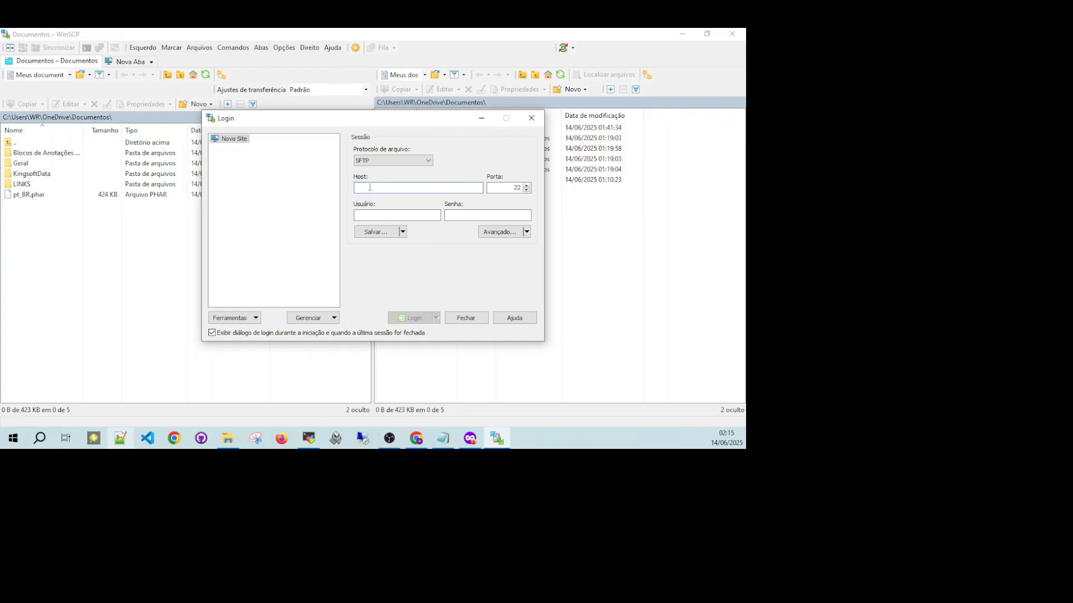
pyautogui.click(389, 436)
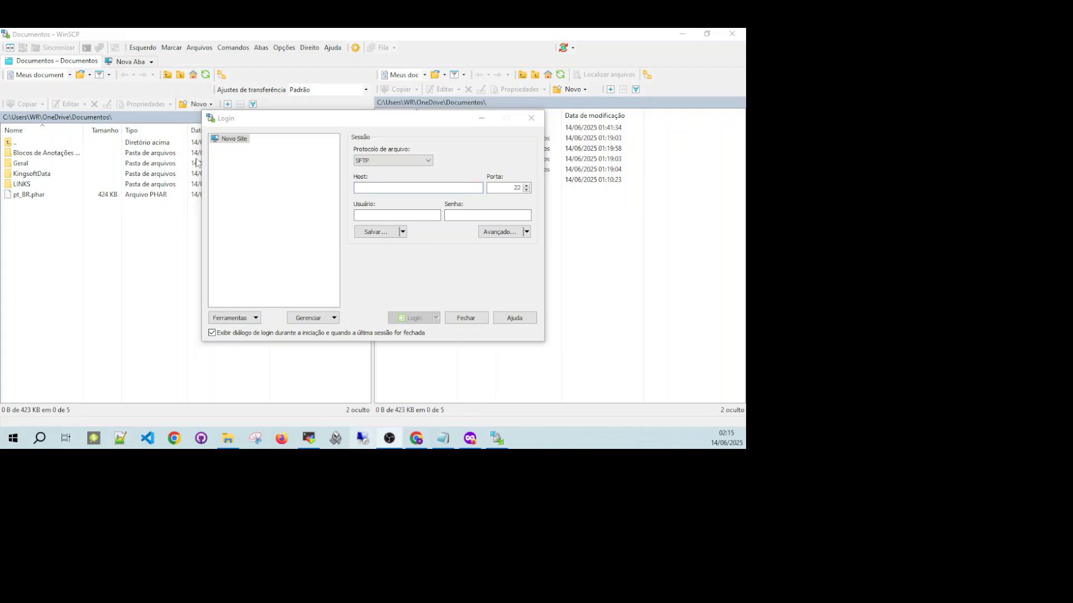
pyautogui.click(397, 443)
pyautogui.click(392, 440)
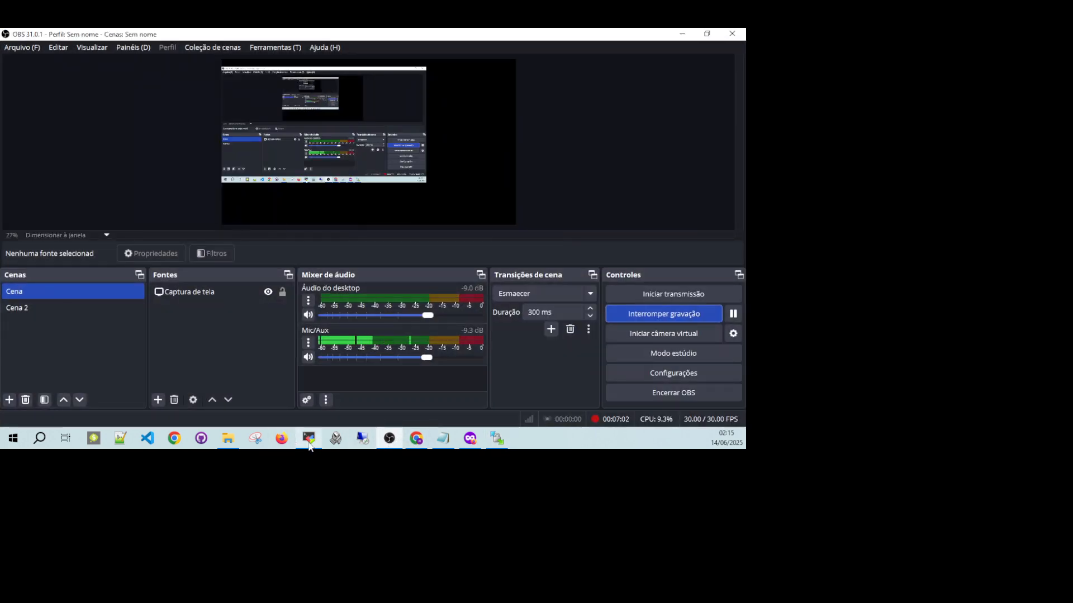
pyautogui.click(389, 444)
pyautogui.click(391, 442)
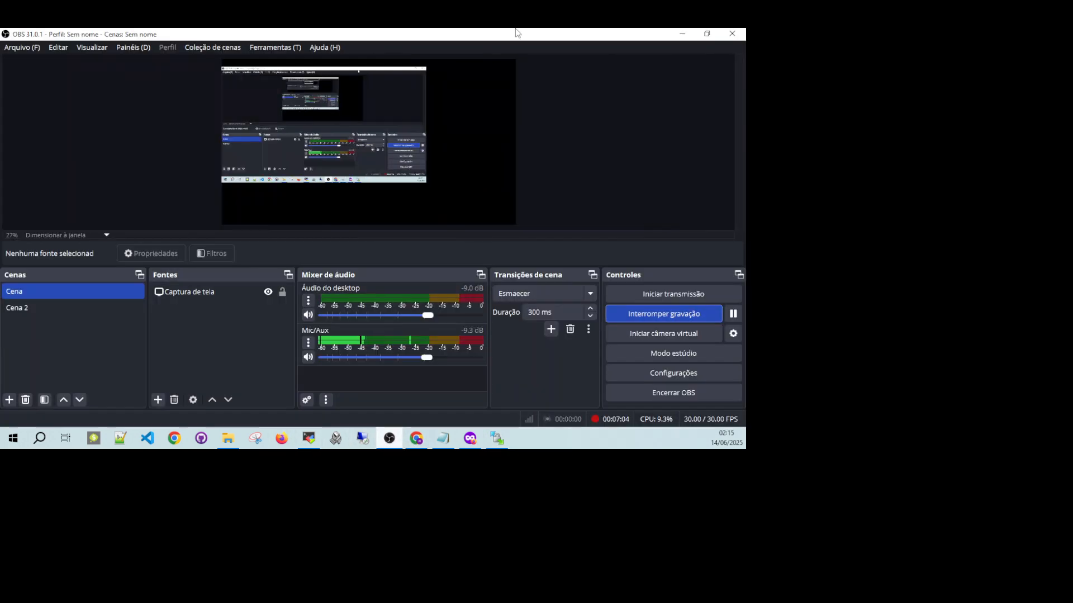
pyautogui.click(680, 34)
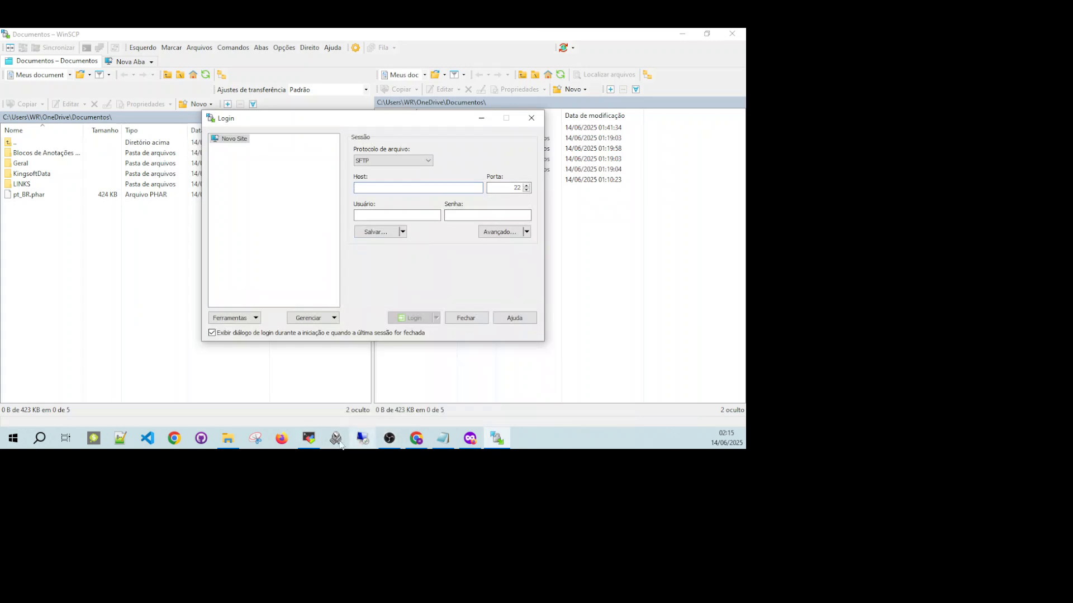
pyautogui.click(386, 441)
pyautogui.click(387, 440)
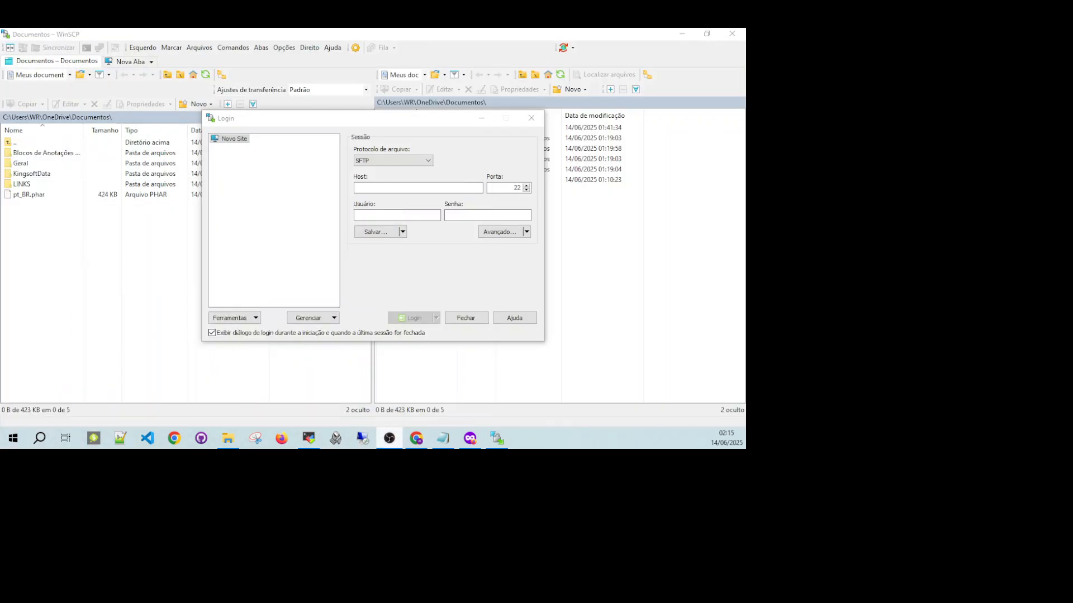
# Switch to MobaXterm and check the host address of the saved Debian 12 session.
pyautogui.click(309, 440)
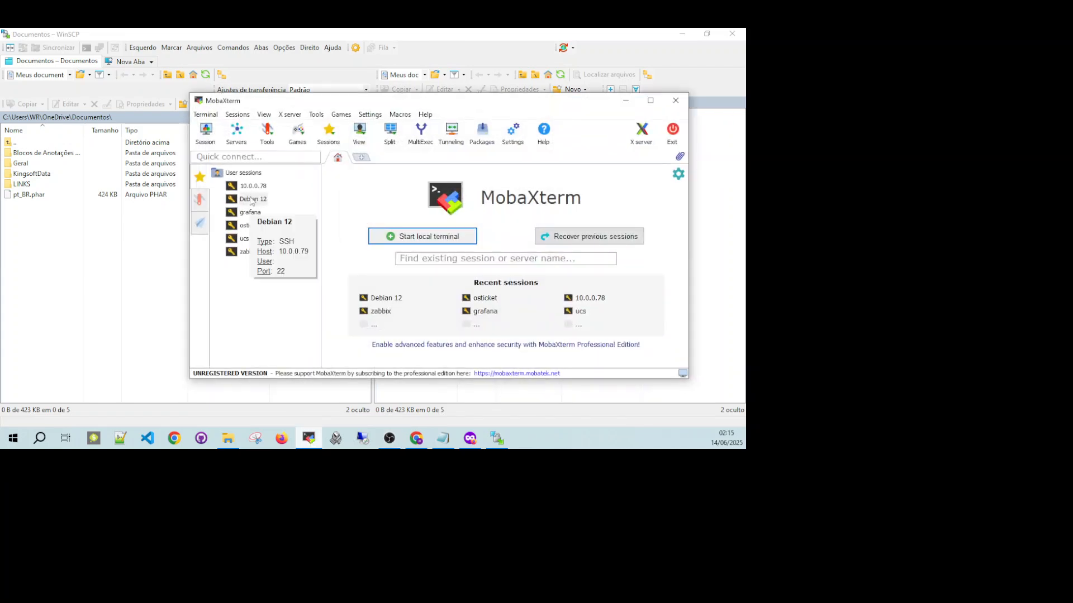
pyautogui.moveTo(254, 203)
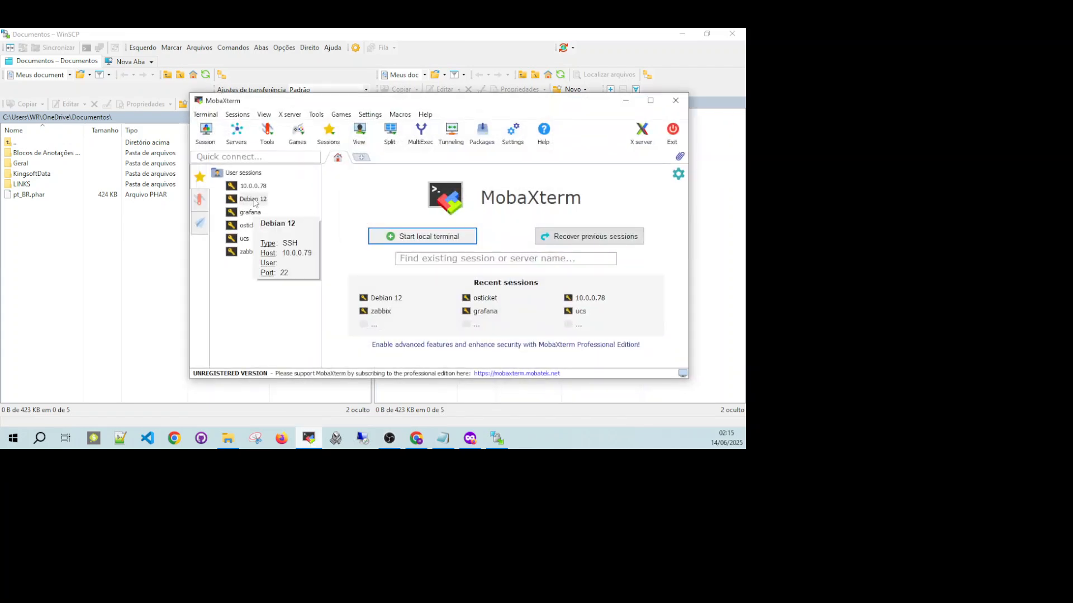
pyautogui.click(625, 101)
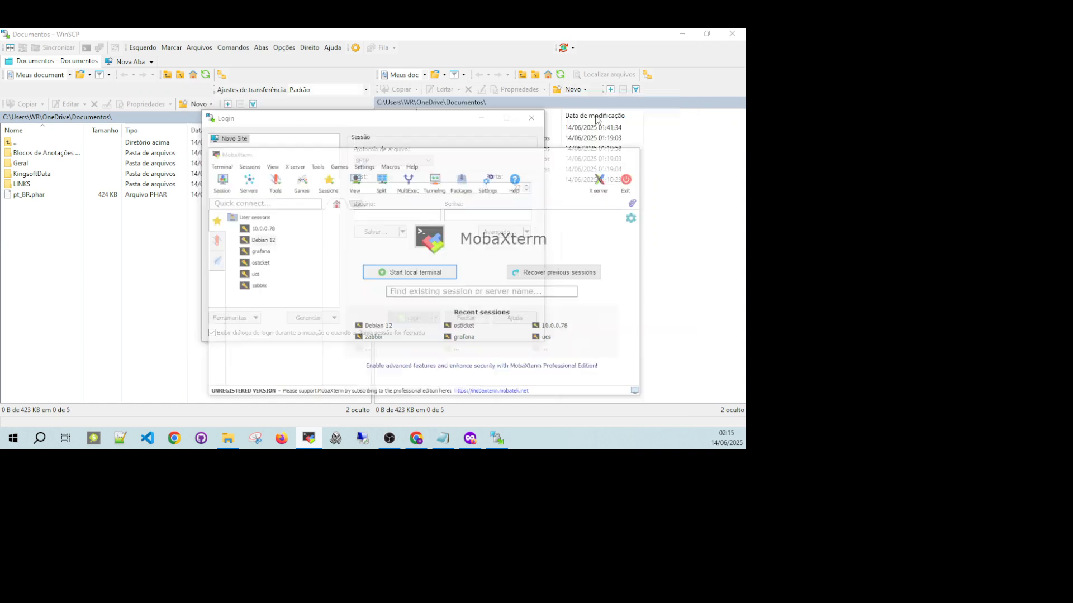
# Switch to Proxmox in Chrome, open the console of VM 108 (Debian-12) and run "ip a" to check the server's IP address.
pyautogui.click(410, 441)
pyautogui.click(124, 37)
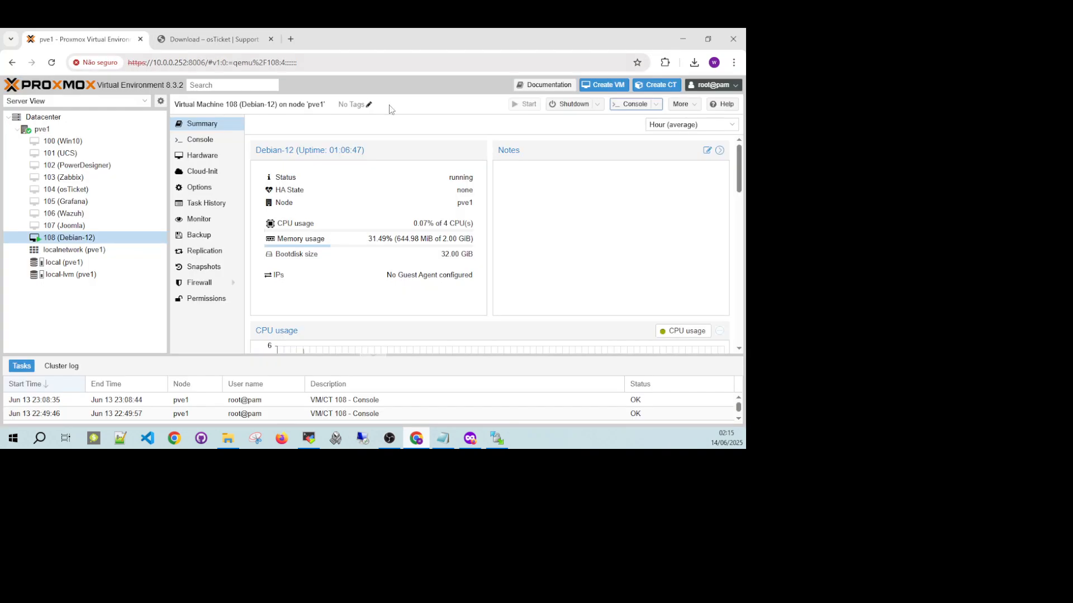
pyautogui.click(632, 105)
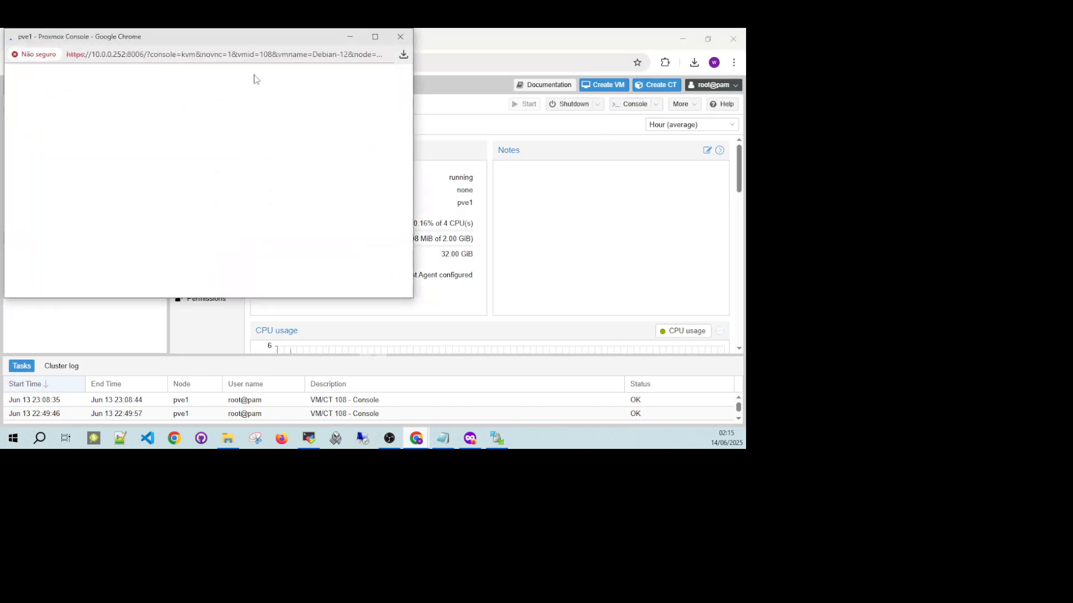
pyautogui.moveTo(256, 42); pyautogui.dragTo(462, 163)
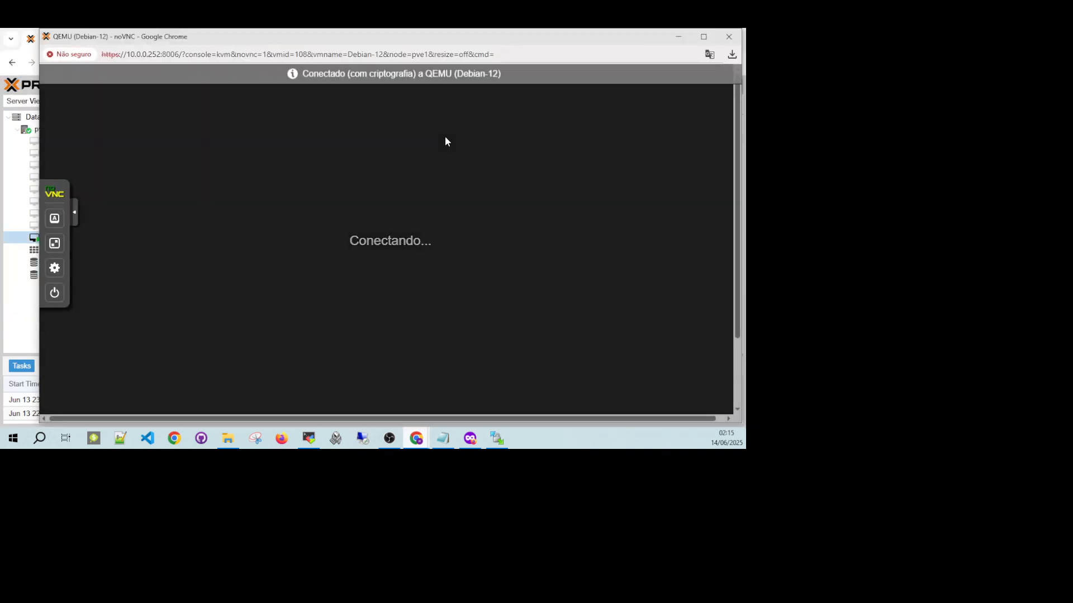
pyautogui.write('p a')
pyautogui.press('Return')
pyautogui.write('ç')
pyautogui.hotkey('ctrl', 'l')
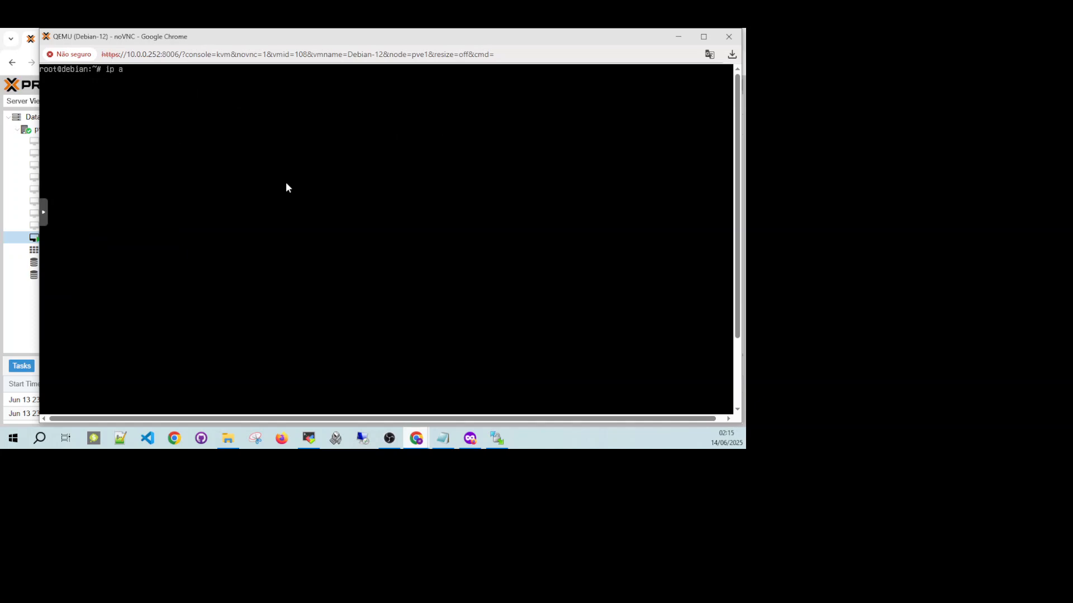
pyautogui.press('Return')
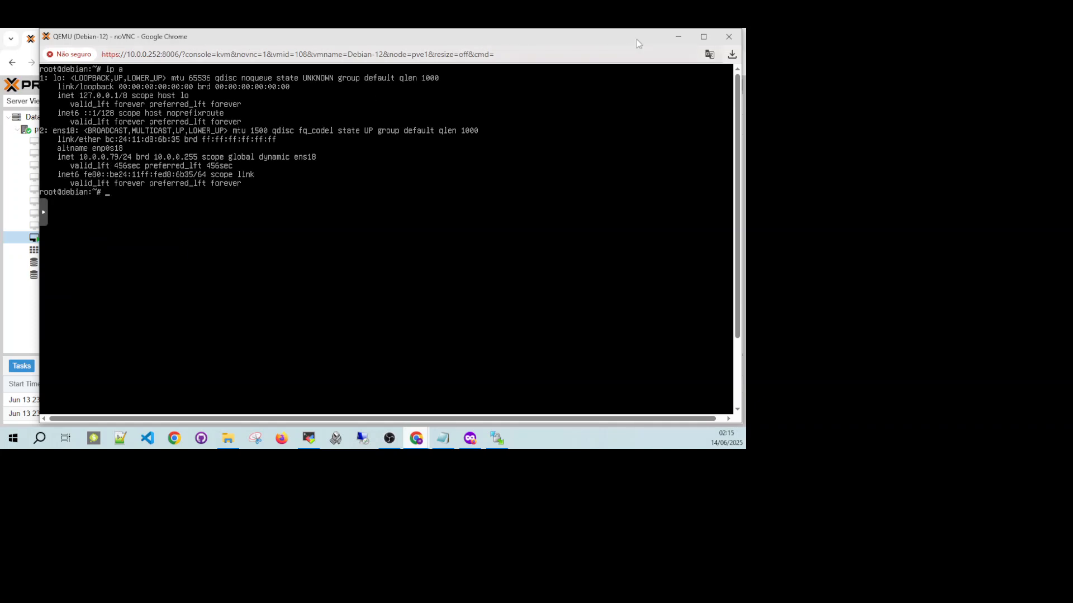
pyautogui.click(682, 37)
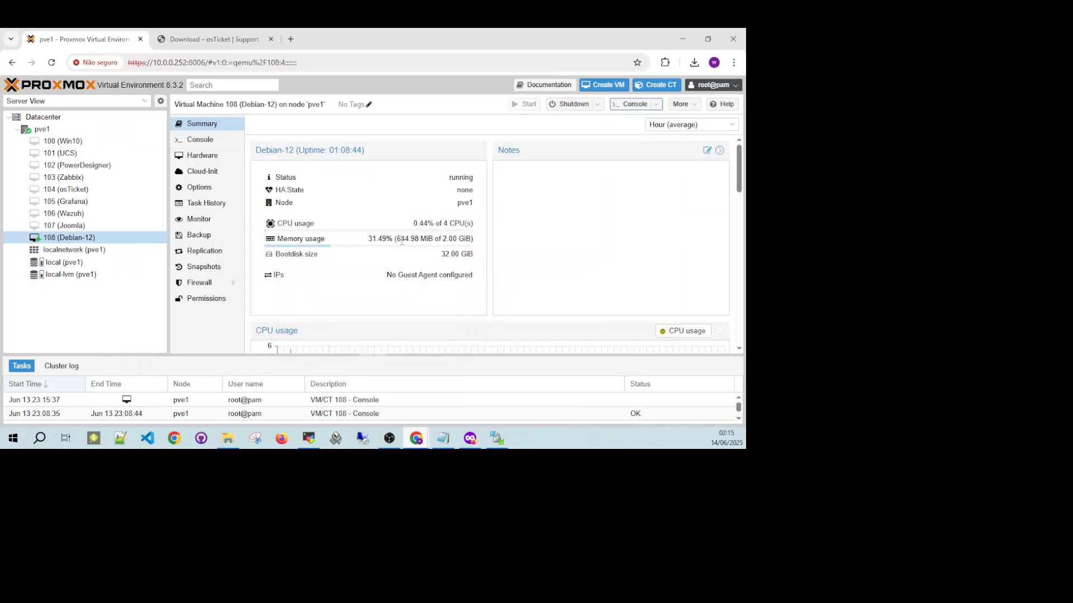
# Switch to WinSCP, set the host to 10.0.0.79 and try to log in as root with the account password.
pyautogui.click(496, 439)
pyautogui.write('10.0.0.79')
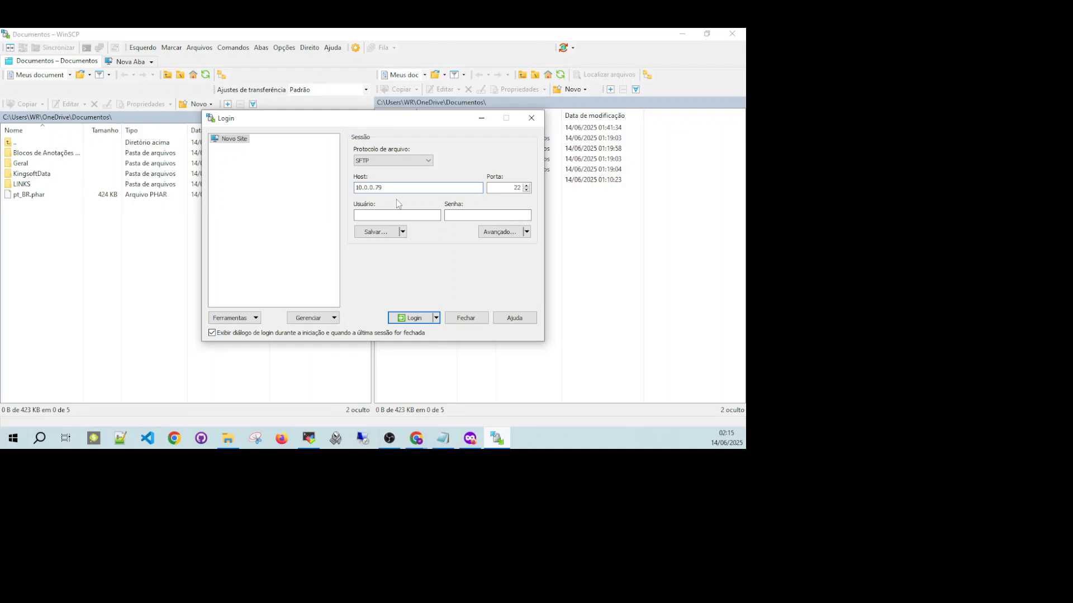
pyautogui.click(369, 216)
pyautogui.write('root')
pyautogui.write('•••••')
pyautogui.press('Return')
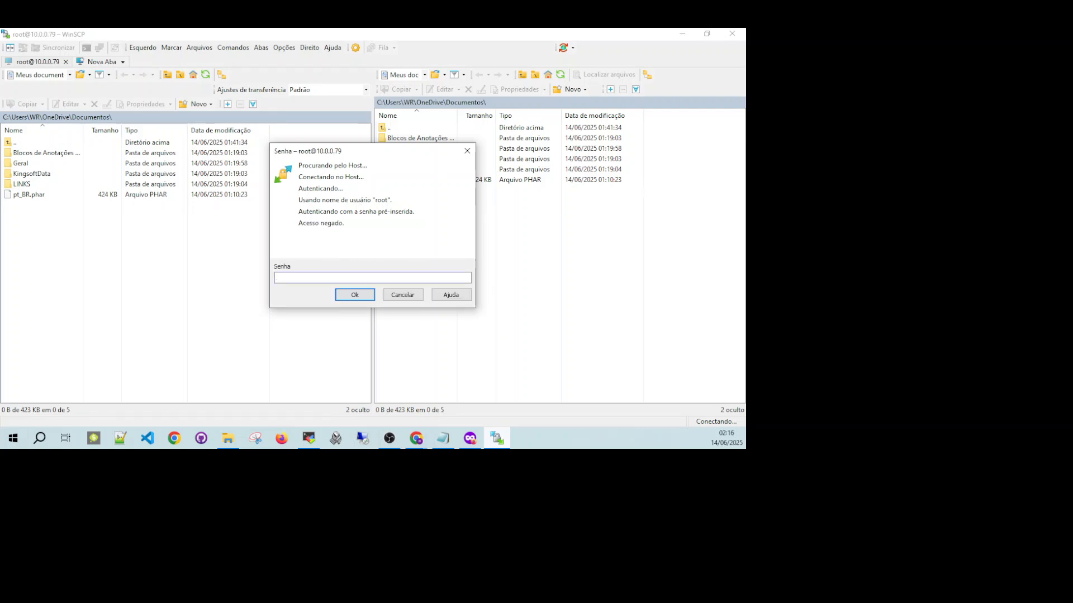
pyautogui.press('Return')
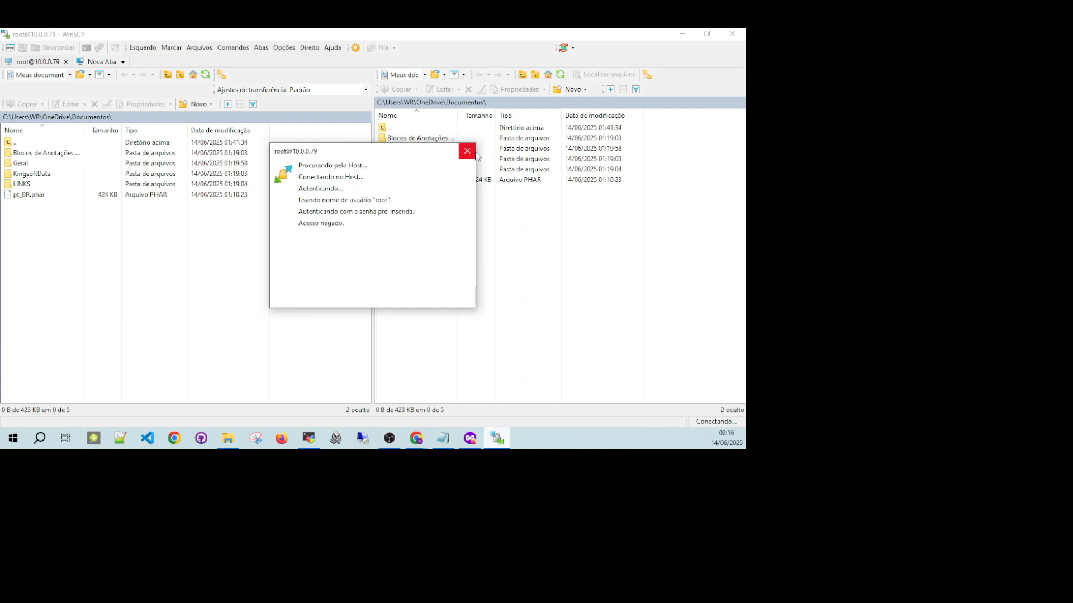
pyautogui.click(403, 296)
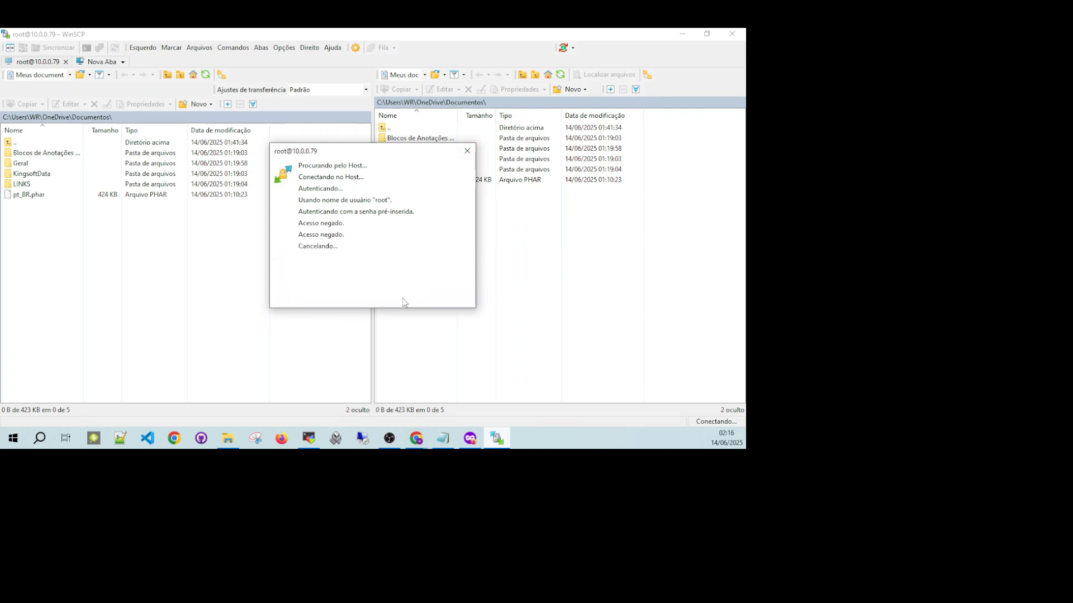
# Change the login user to debian, enter the account password and connect to the server over SFTP.
pyautogui.moveTo(387, 215); pyautogui.dragTo(295, 225)
pyautogui.write('debian')
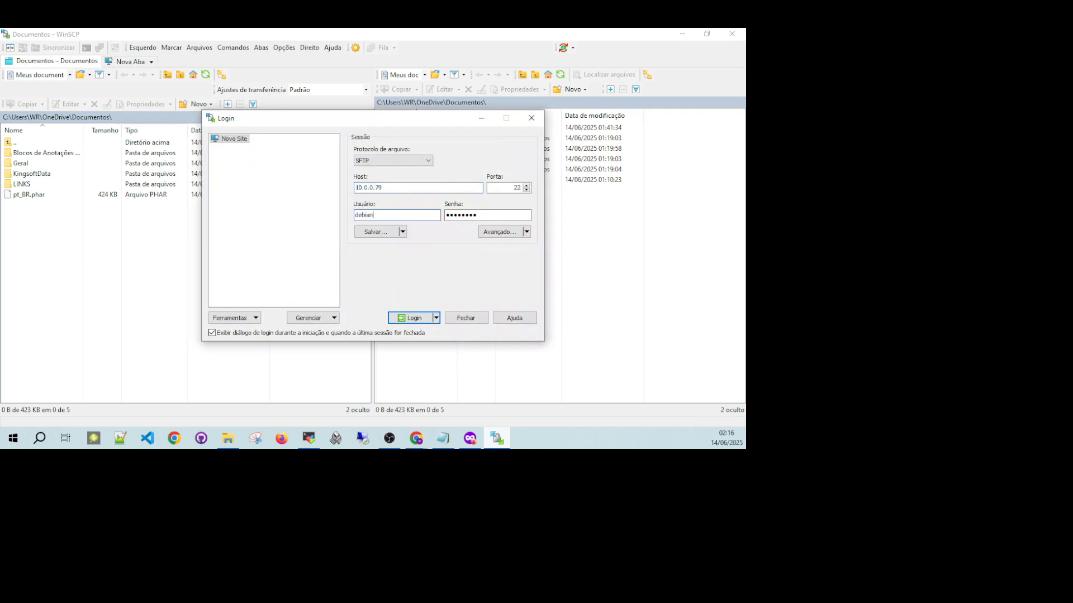
pyautogui.moveTo(491, 214); pyautogui.dragTo(393, 226)
pyautogui.write('••••••••')
pyautogui.press('Return')
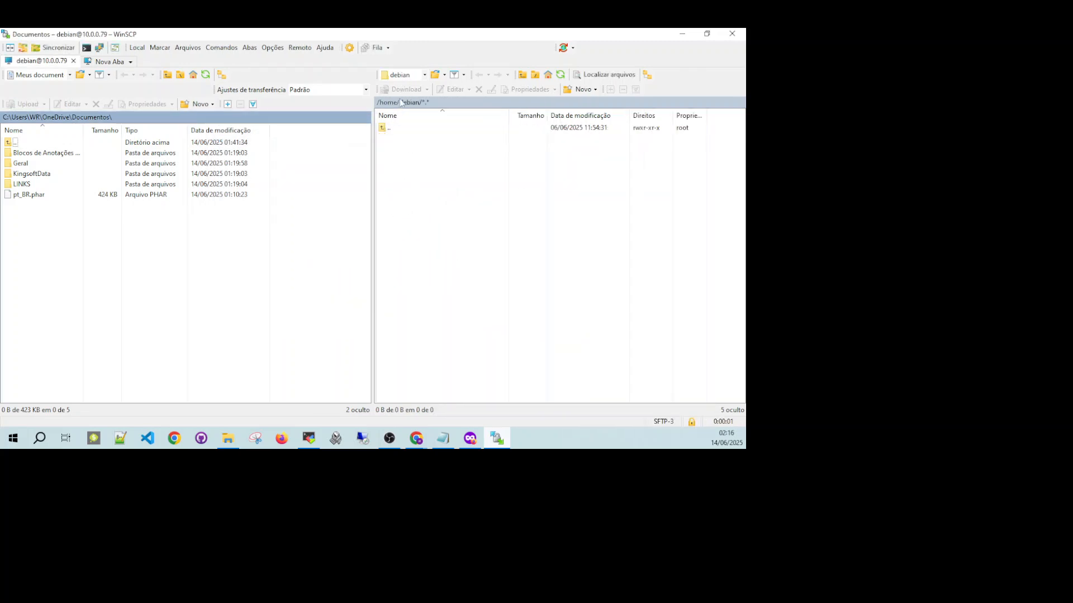
# Select the local pt_BR.phar file and browse the server to /var/www/html/include/i18n.
pyautogui.click(28, 196)
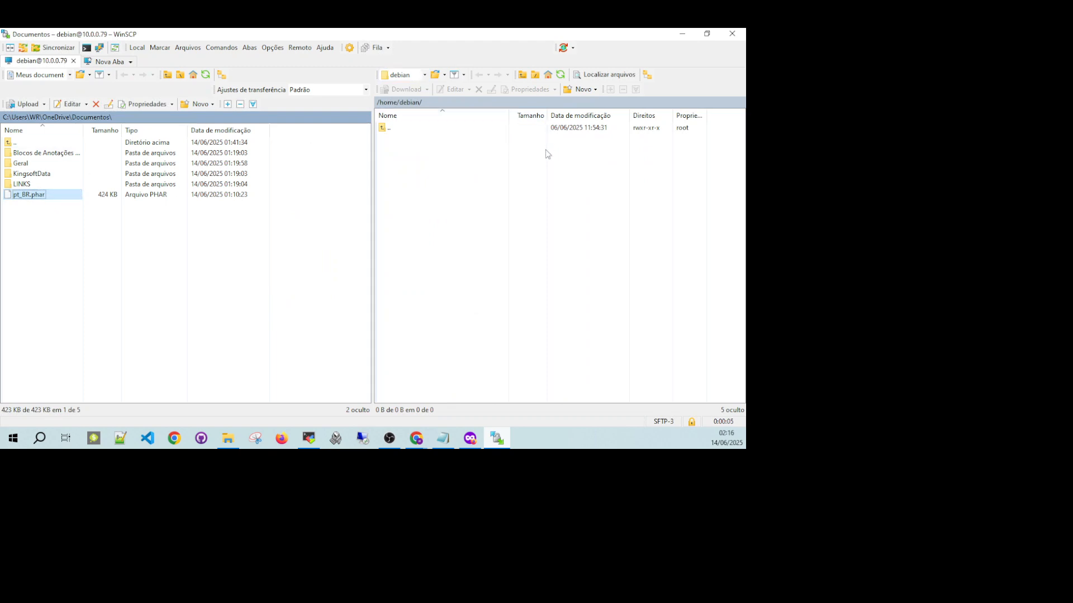
pyautogui.click(425, 76)
pyautogui.click(416, 87)
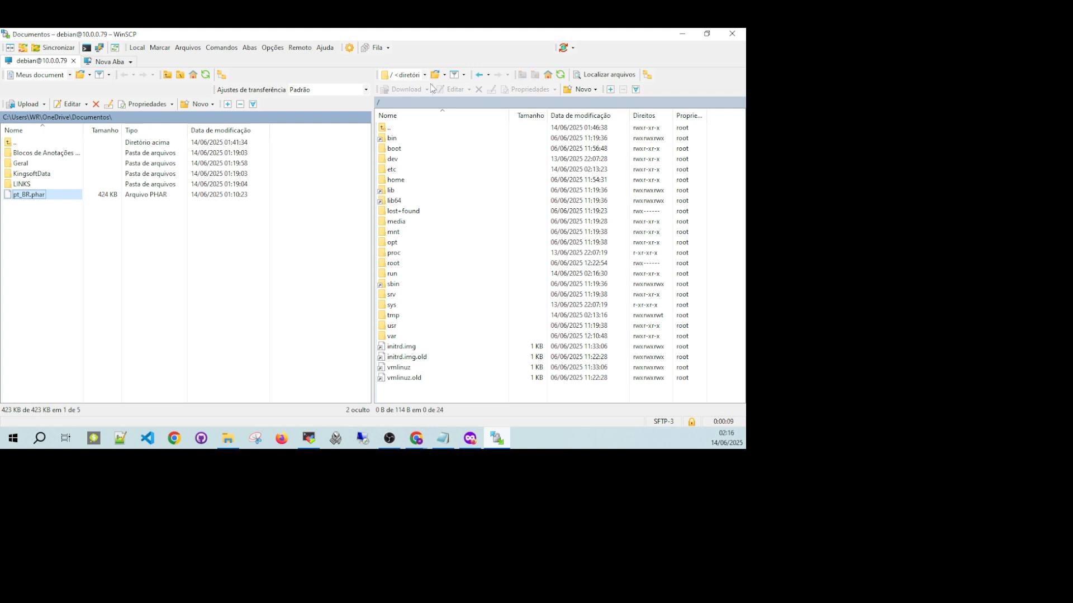
pyautogui.doubleClick(398, 337)
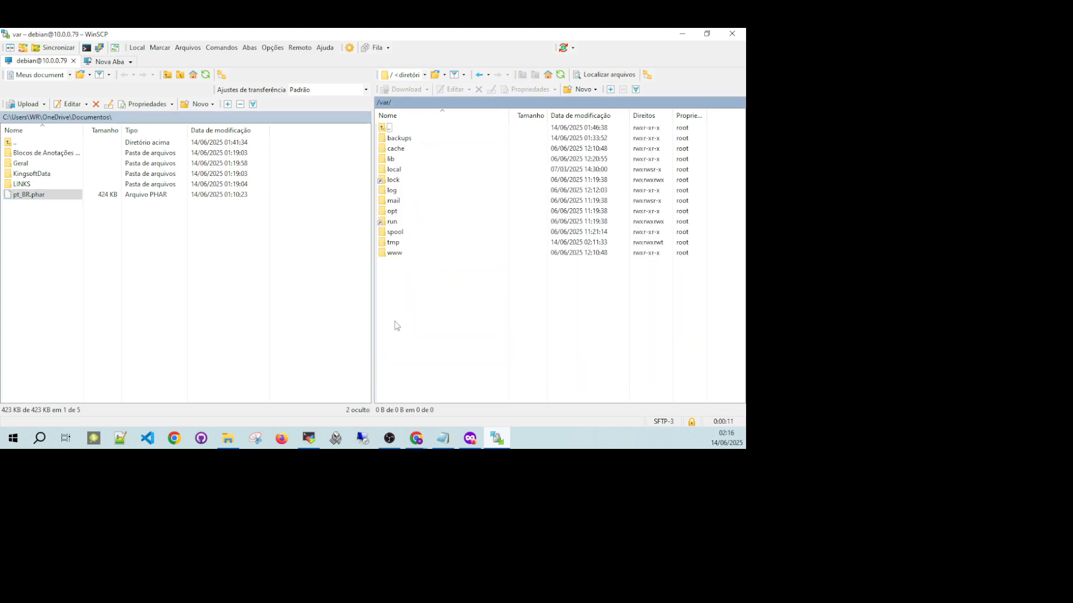
pyautogui.doubleClick(398, 254)
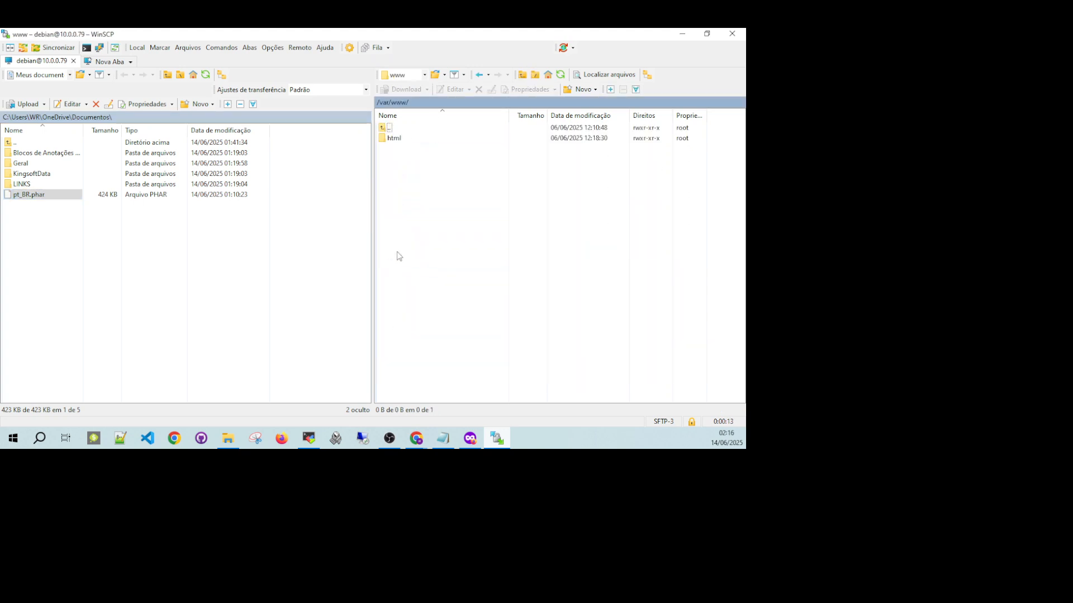
pyautogui.doubleClick(393, 139)
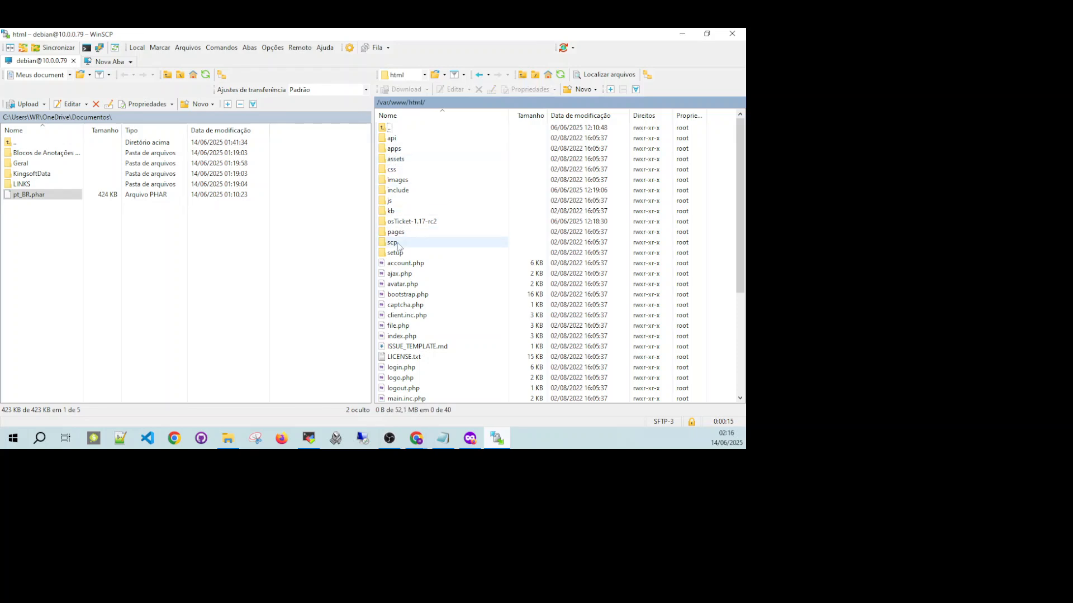
pyautogui.doubleClick(408, 192)
pyautogui.doubleClick(400, 182)
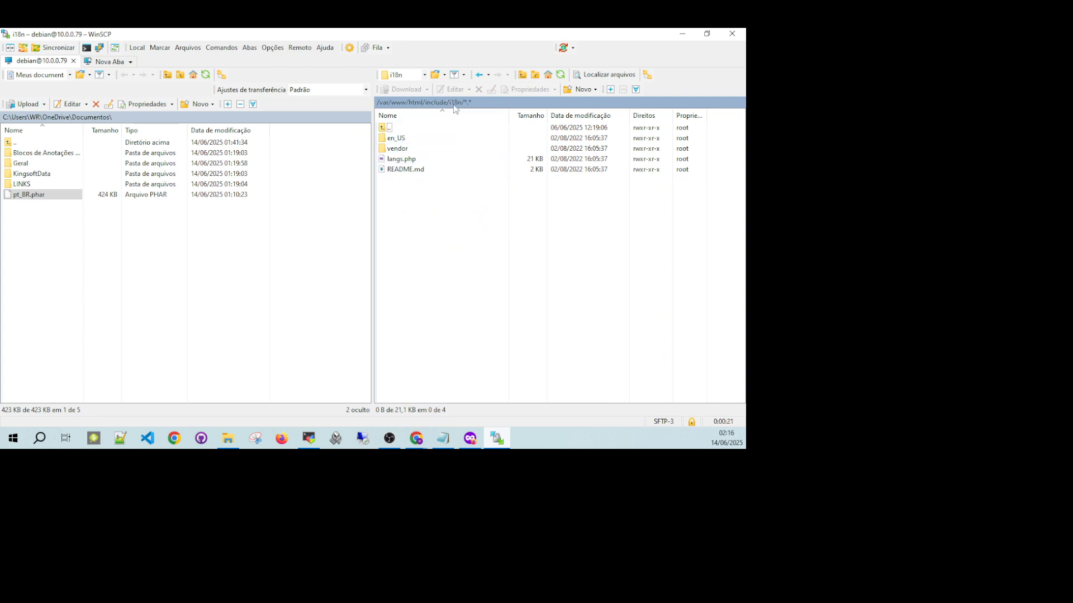
pyautogui.click(415, 138)
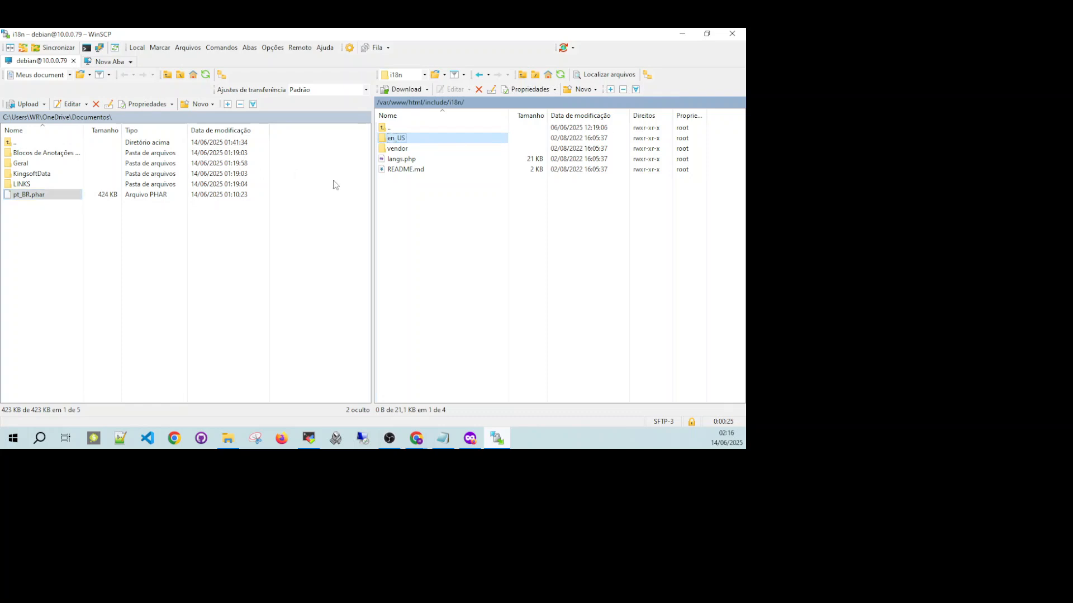
# Try to upload pt_BR.phar into the remote i18n folder, retry the transfer and dismiss the error.
pyautogui.moveTo(31, 196); pyautogui.dragTo(418, 192)
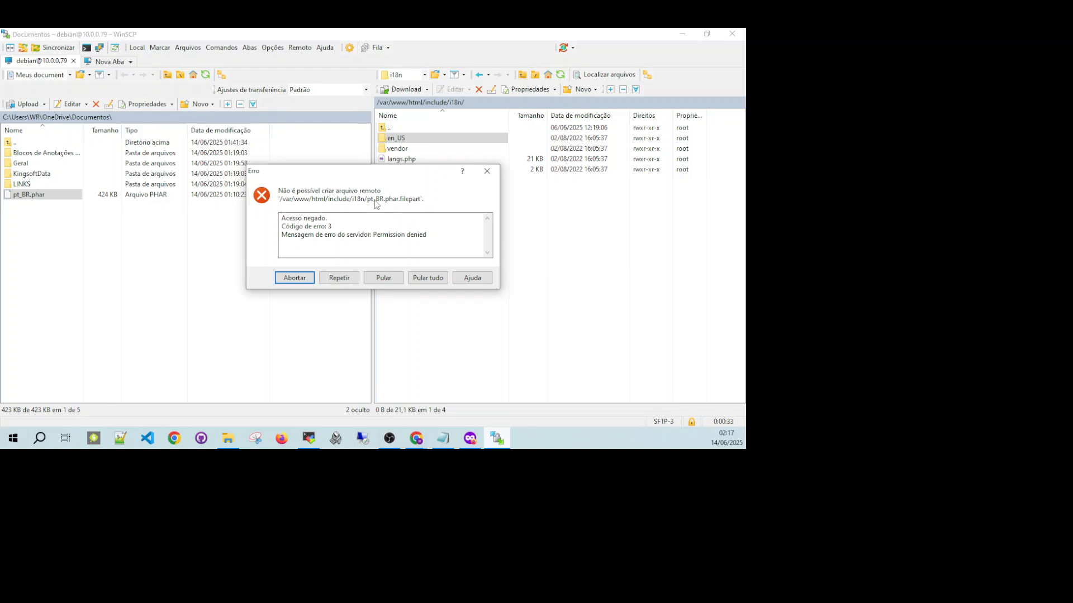
pyautogui.click(350, 280)
pyautogui.click(487, 172)
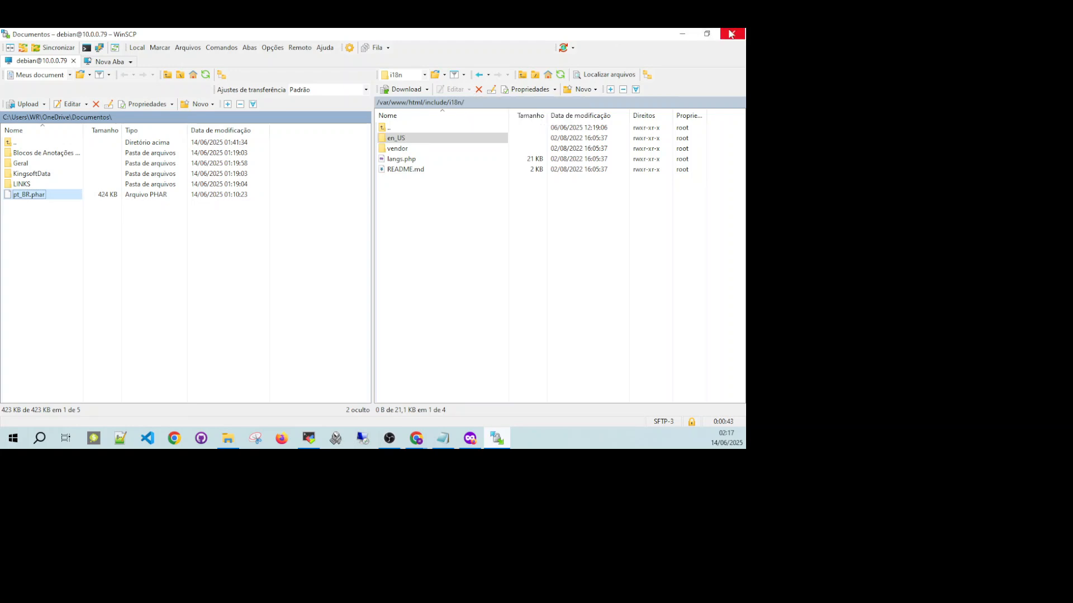
# Minimize WinSCP and Chrome, switch to MobaXterm, open the saved Debian 12 SSH session and log in as debian.
pyautogui.click(682, 34)
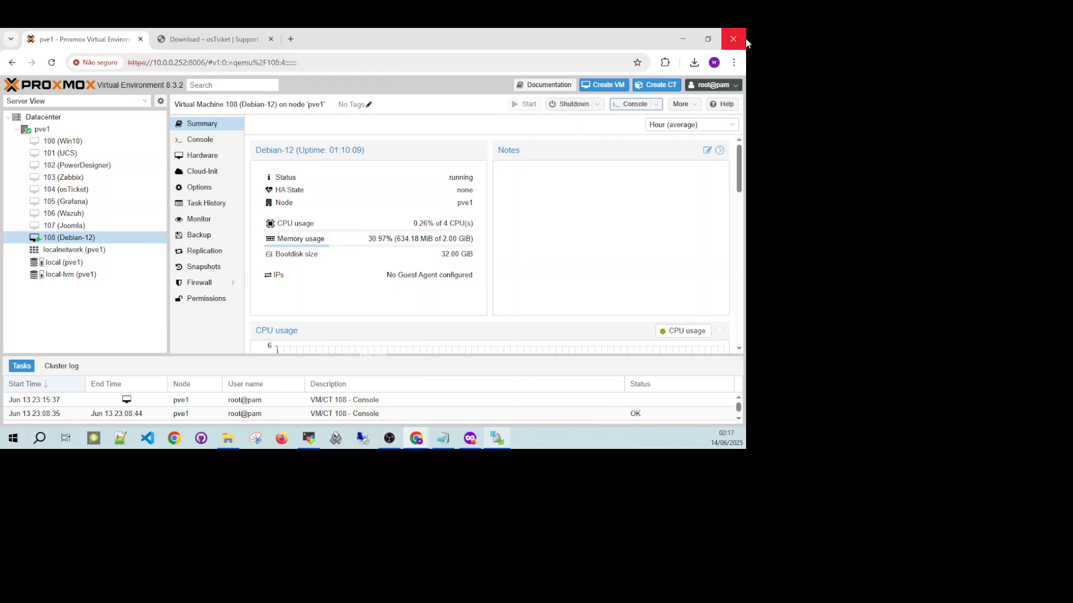
pyautogui.click(683, 40)
pyautogui.click(309, 438)
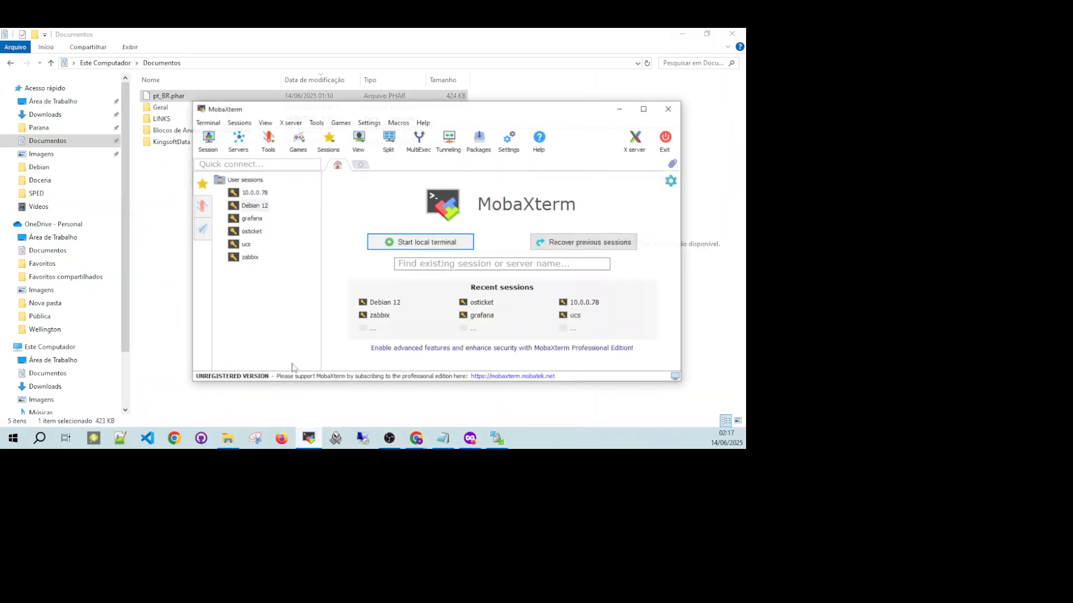
pyautogui.doubleClick(252, 199)
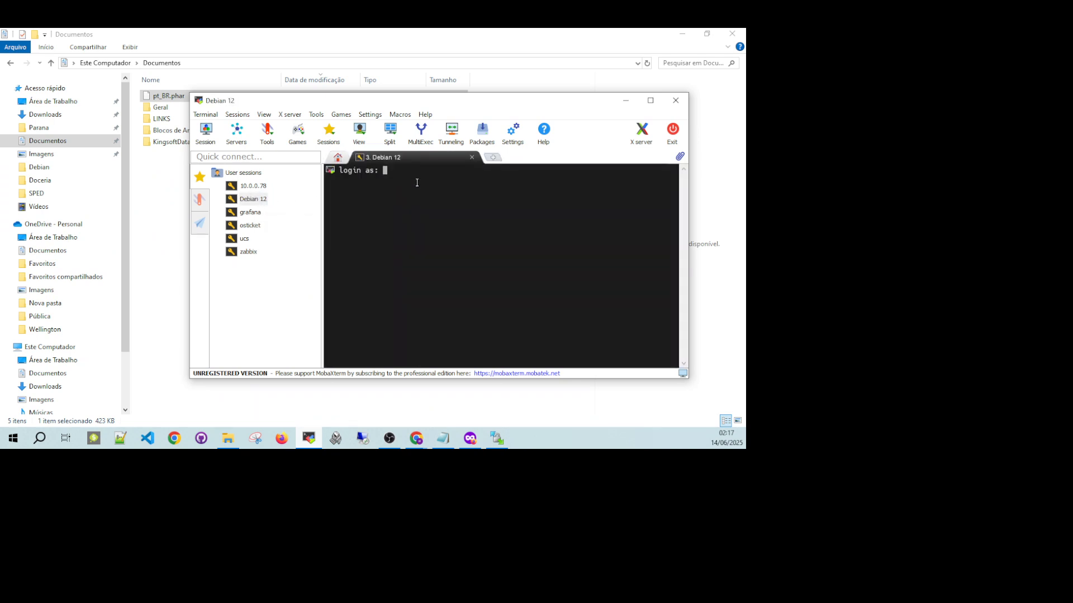
pyautogui.write('debian')
pyautogui.press('Return')
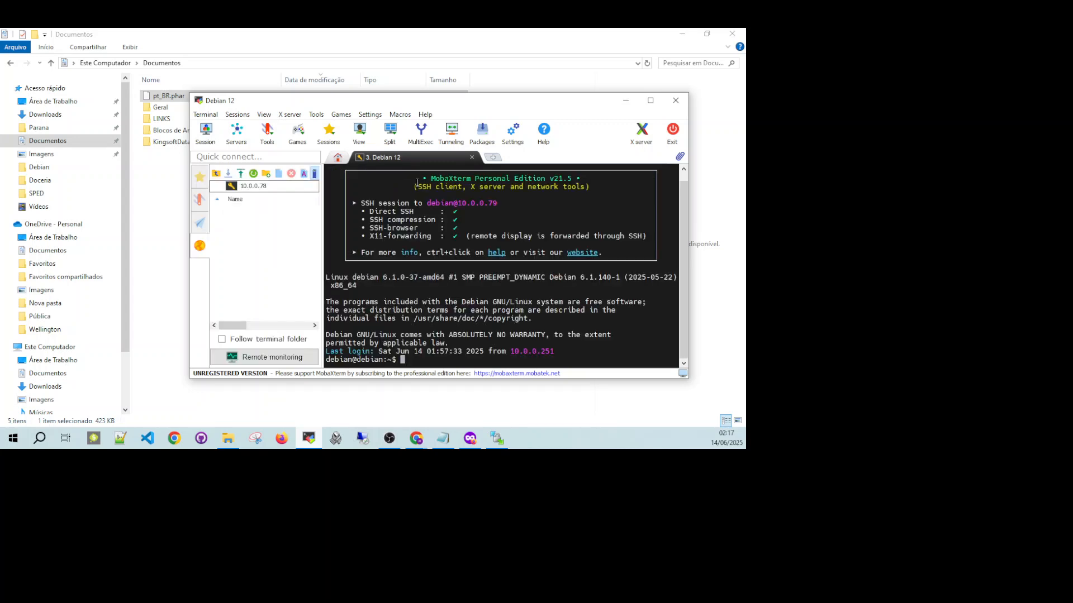
# Switch the terminal session to the root account with su, enter the root password and go to root's home directory.
pyautogui.hotkey('ctrl', 'l')
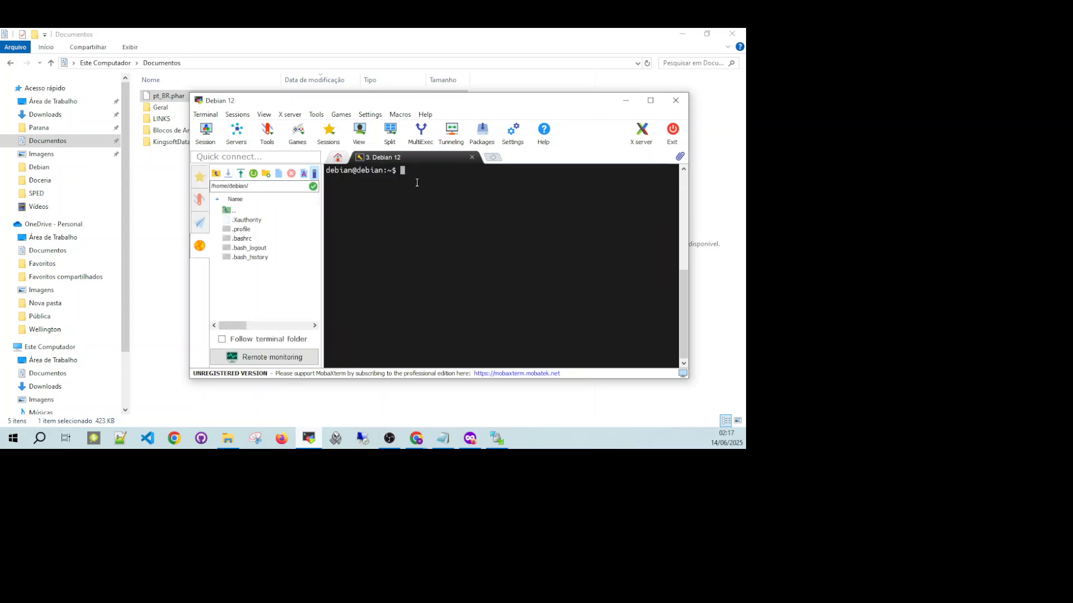
pyautogui.write('su')
pyautogui.press('Return')
pyautogui.press('Return')
pyautogui.hotkey('ctrl', 'l')
pyautogui.write('cd')
# Change to the /etc/ssh directory and list its files.
pyautogui.press('Return')
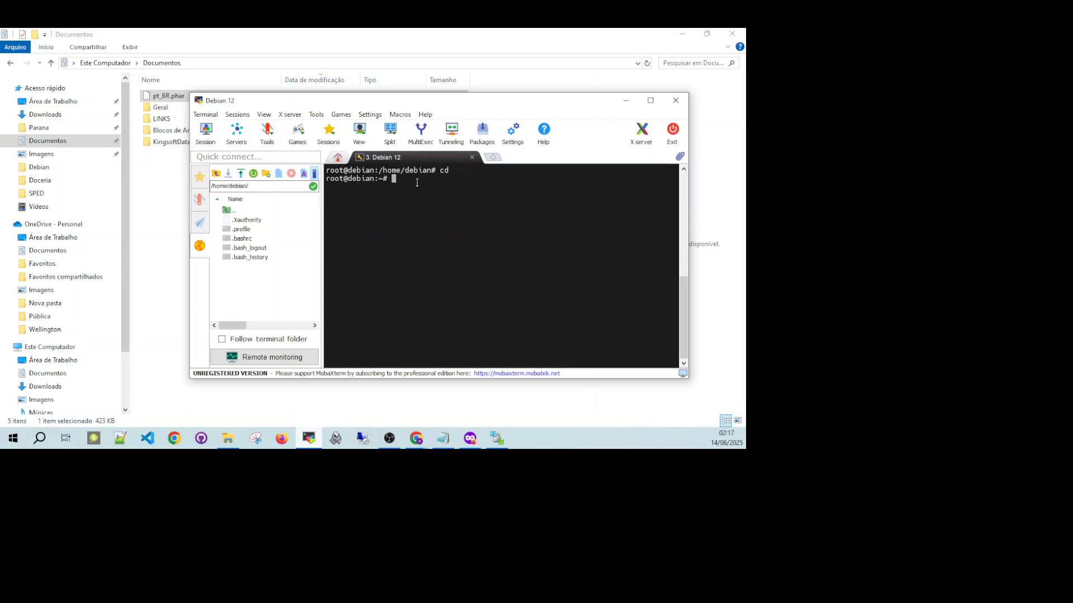
pyautogui.hotkey('ctrl', 'l')
pyautogui.write('cd /etc/ssh')
pyautogui.press('Return')
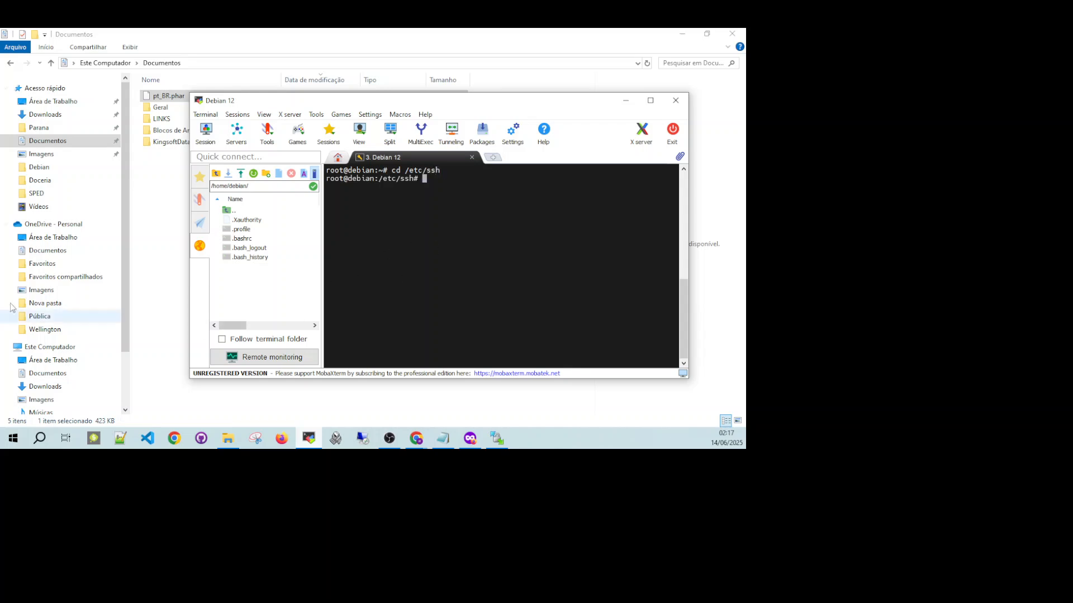
pyautogui.hotkey('alt', 'Tab')
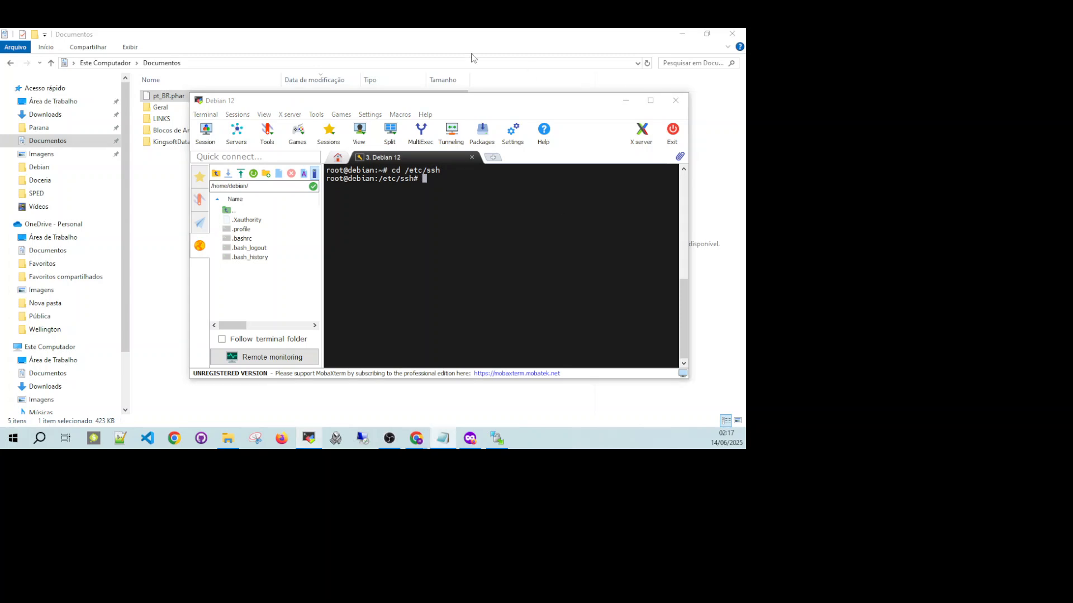
pyautogui.moveTo(472, 110); pyautogui.dragTo(431, 126)
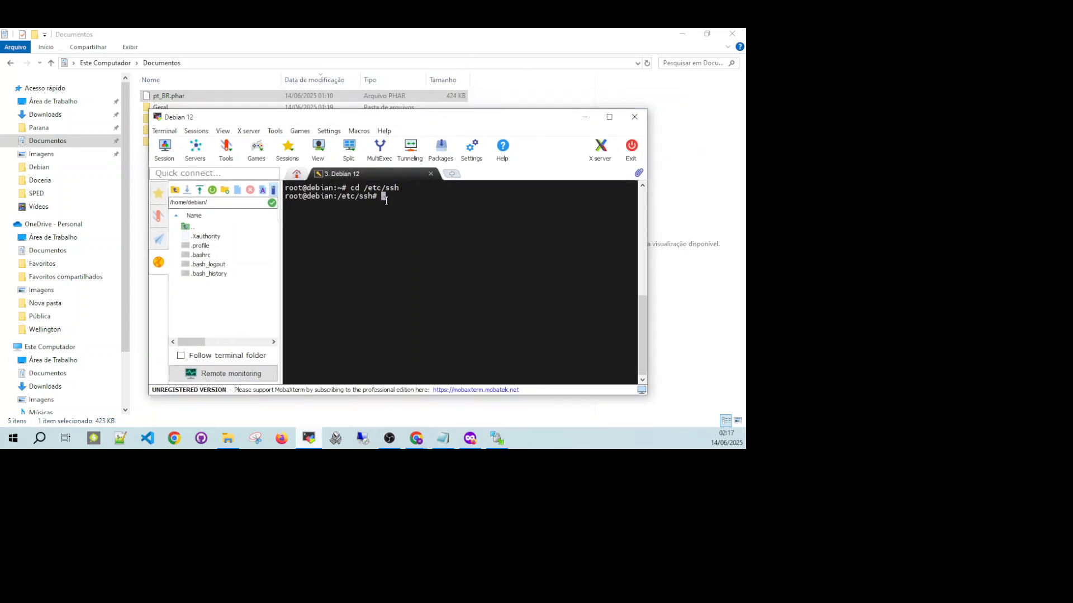
pyautogui.write('ls')
pyautogui.press('Return')
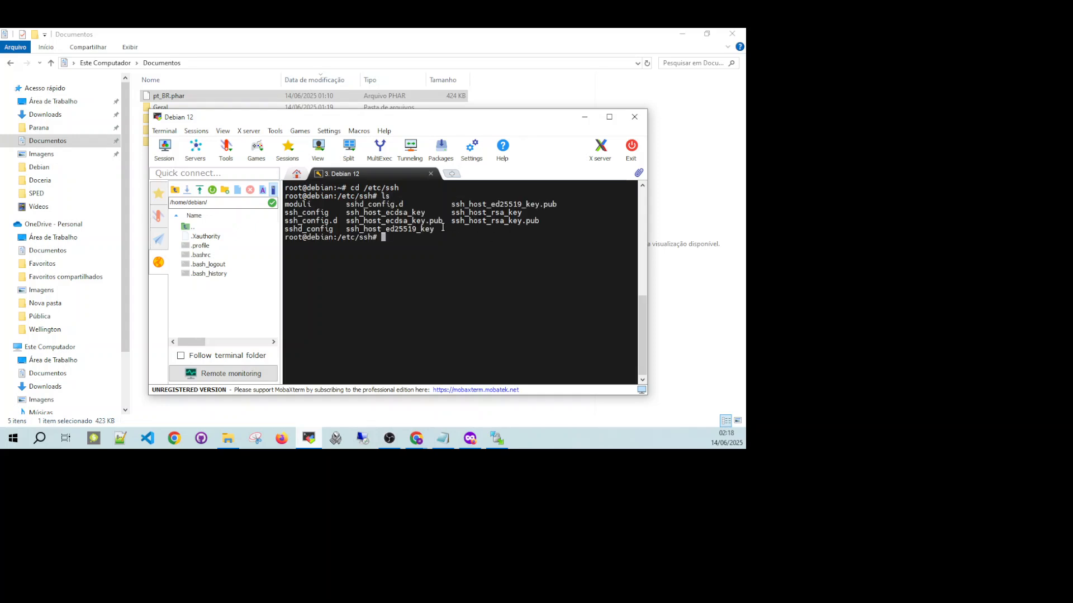
# Try to open ssh_config.d in nano and exit the editor.
pyautogui.moveTo(339, 222); pyautogui.dragTo(285, 221)
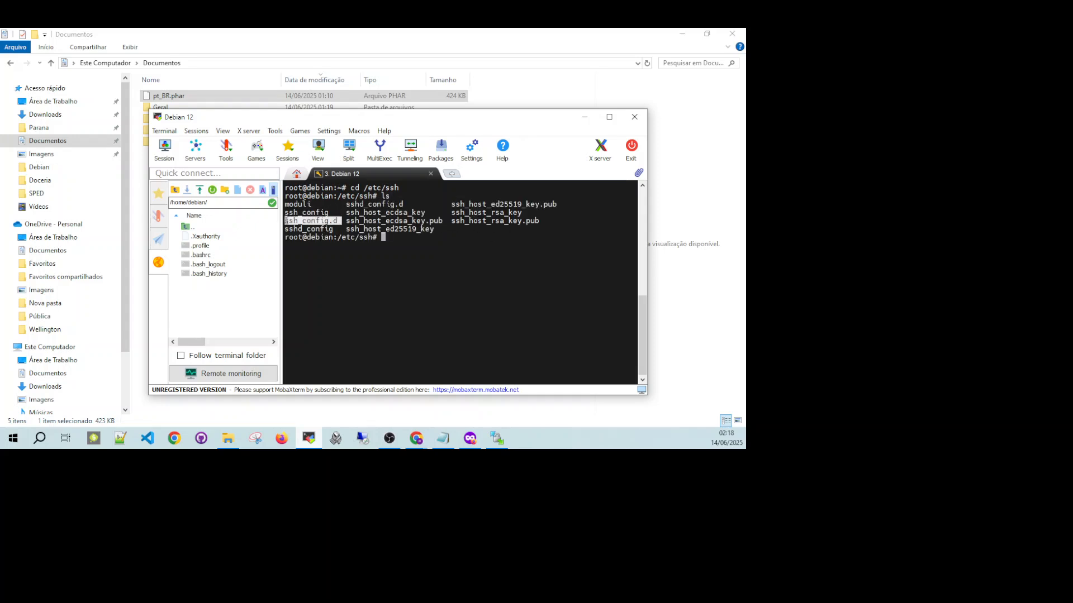
pyautogui.click(385, 237)
pyautogui.write('nano ')
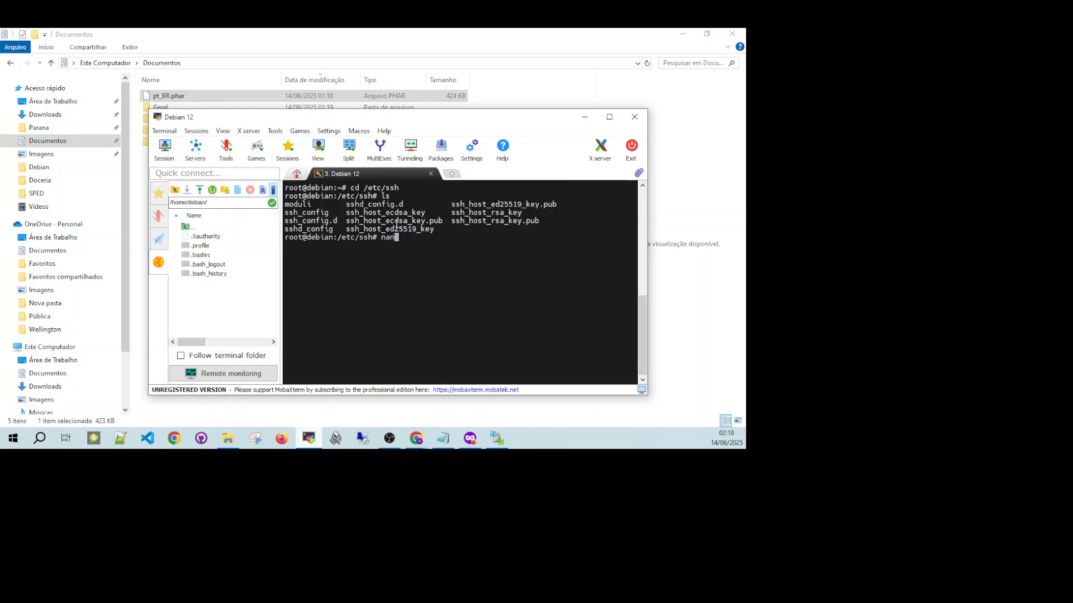
pyautogui.write('ssh_c')
pyautogui.press('Tab')
pyautogui.write('.')
pyautogui.press('Tab')
pyautogui.press('Return')
pyautogui.hotkey('ctrl', 'x')
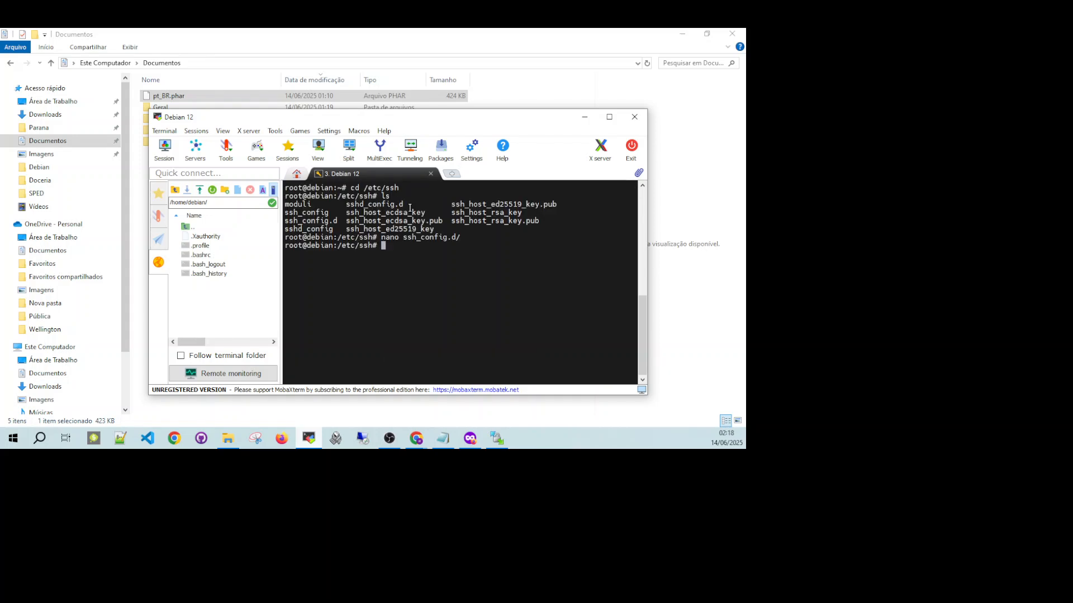
# Try to open sshd_config.d in nano instead and exit the editor.
pyautogui.press('Up')
pyautogui.press('BackSpace')
pyautogui.press('BackSpace')
pyautogui.press('BackSpace')
pyautogui.press('BackSpace')
pyautogui.press('BackSpace')
pyautogui.press('BackSpace')
pyautogui.press('BackSpace')
pyautogui.press('BackSpace')
pyautogui.press('BackSpace')
pyautogui.press('BackSpace')
pyautogui.write('d')
pyautogui.press('Tab')
pyautogui.write('.d')
pyautogui.press('Return')
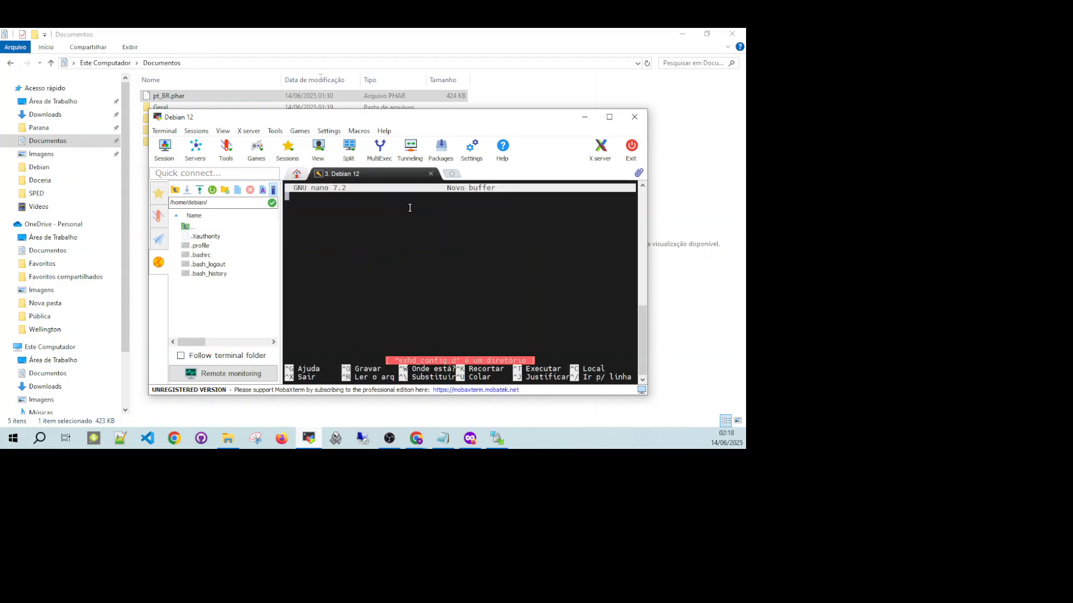
pyautogui.hotkey('ctrl', 'x')
# Open the sshd_config file in nano.
pyautogui.press('Up')
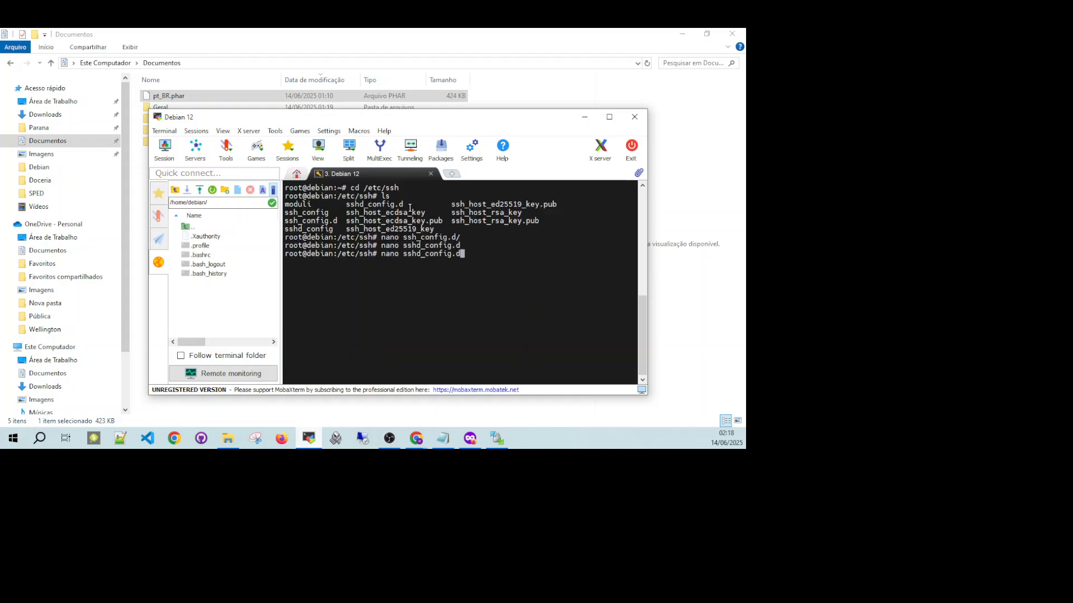
pyautogui.press('BackSpace')
pyautogui.press('BackSpace')
pyautogui.press('Return')
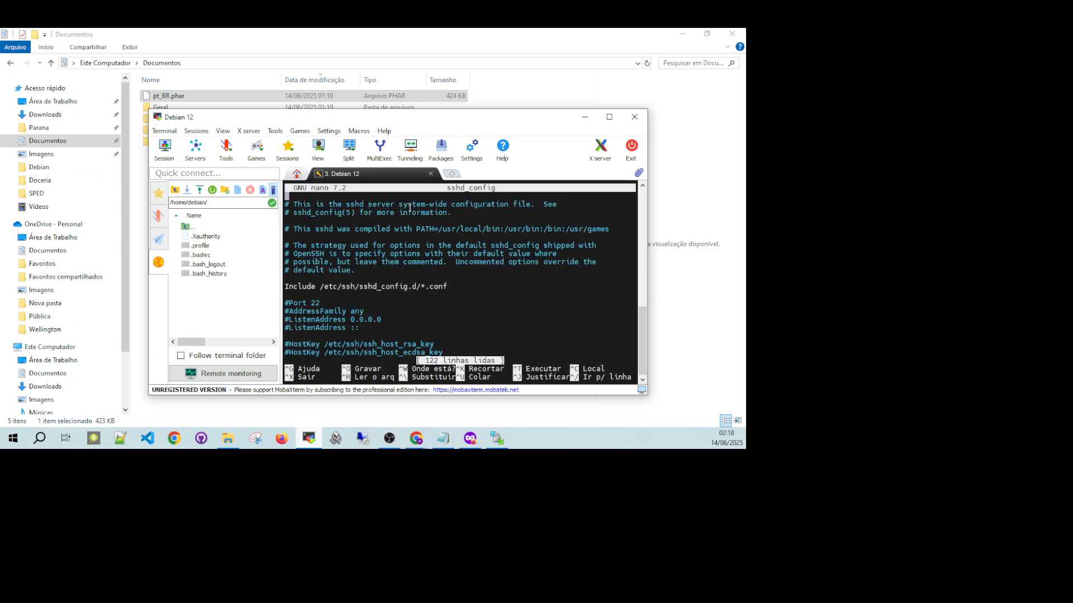
pyautogui.hotkey('ctrl', 'x')
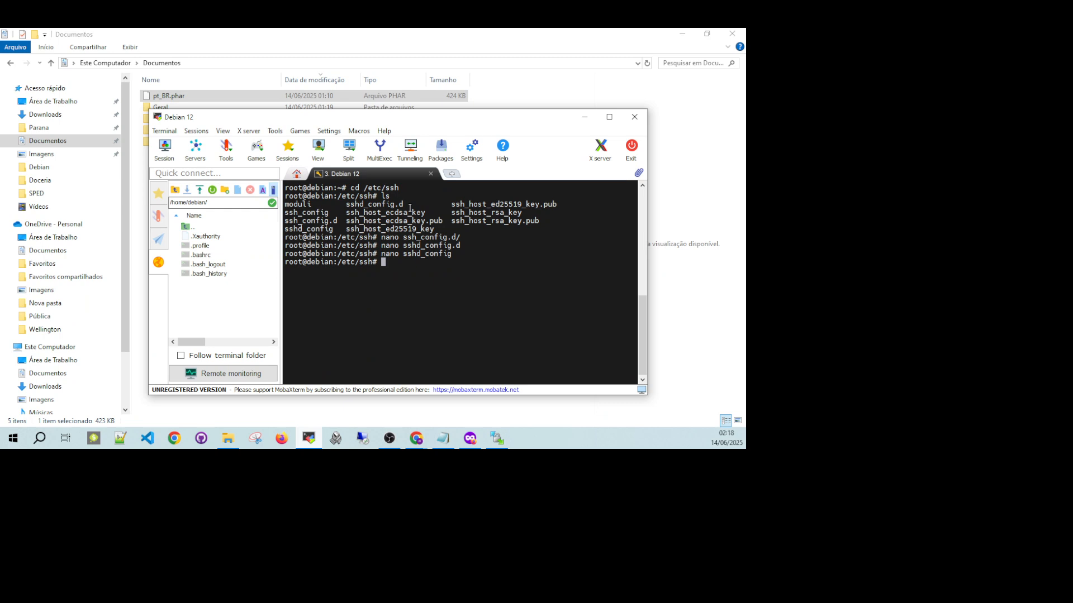
pyautogui.press('Up')
pyautogui.press('Return')
# Add the line PermitRootLogin yes below the commented PermitRootLogin entry in sshd_config, save the file and exit nano.
pyautogui.scroll(-8, 410, 208)
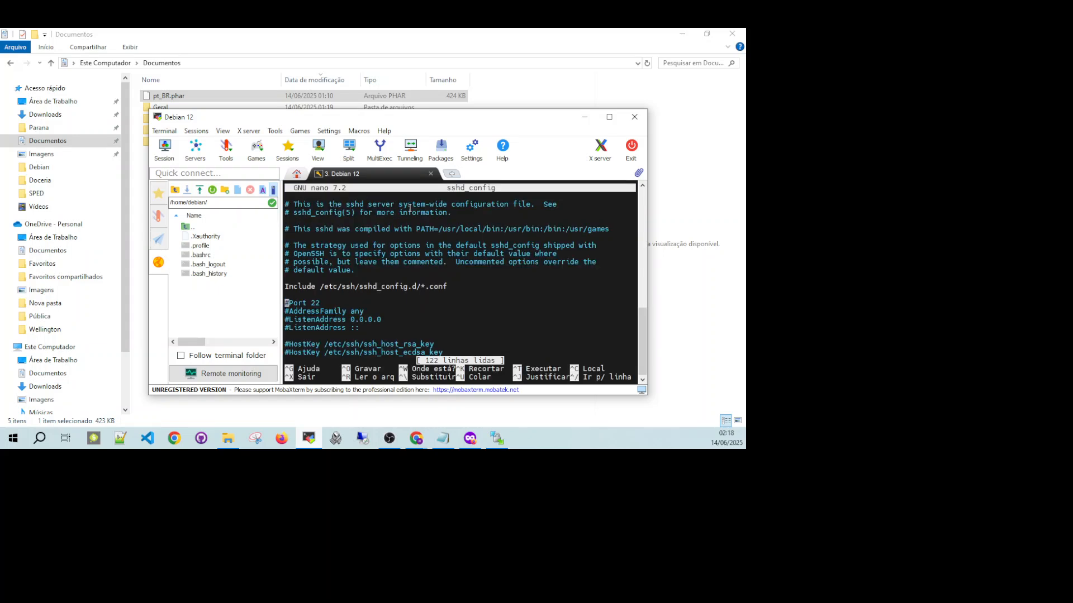
pyautogui.scroll(-5, 410, 208)
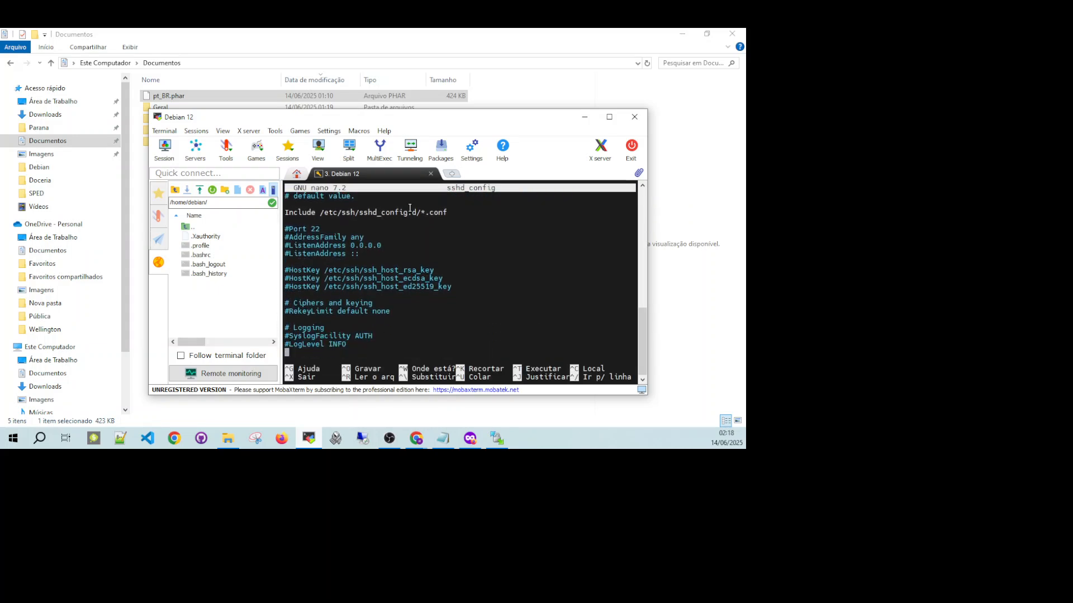
pyautogui.scroll(-5, 409, 208)
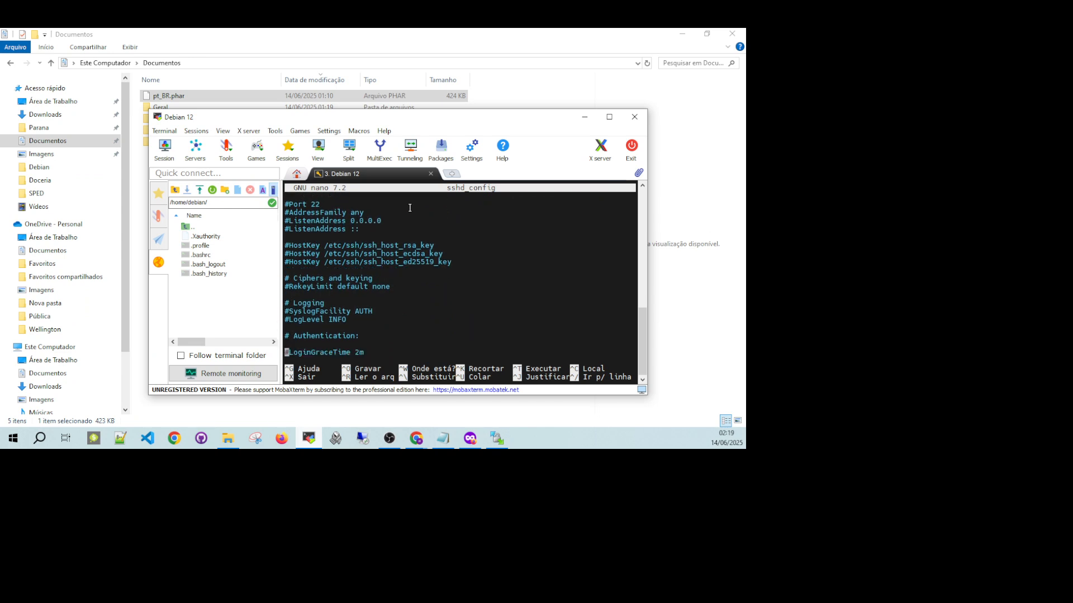
pyautogui.press('Up')
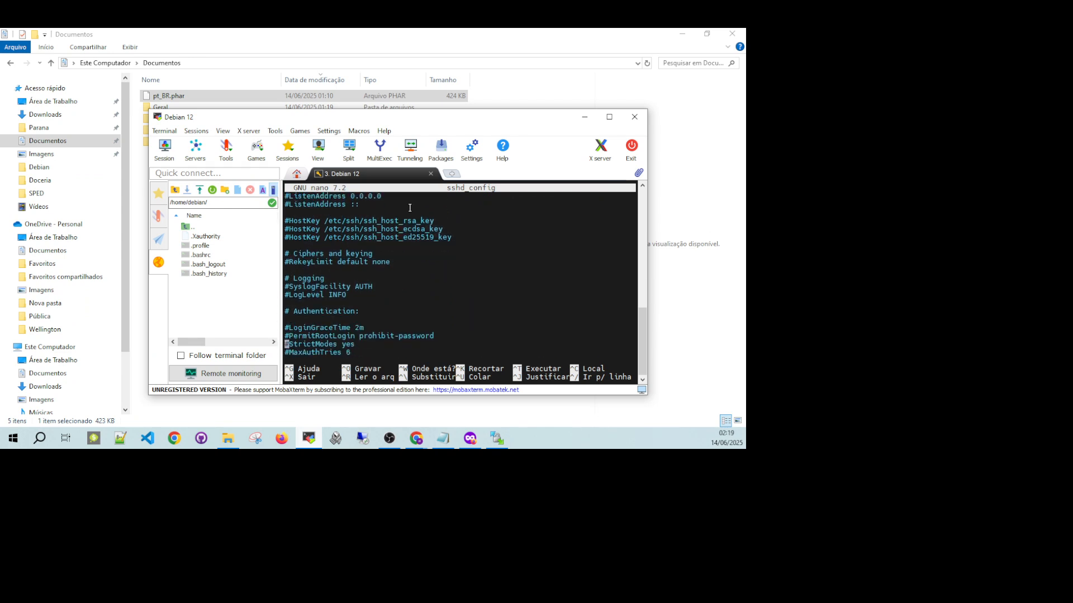
pyautogui.press('Up')
pyautogui.press('Right')
pyautogui.press('Right')
pyautogui.press('Right')
pyautogui.press('Right')
pyautogui.press('Right')
pyautogui.press('Right')
pyautogui.press('Right')
pyautogui.press('Right')
pyautogui.press('Right')
pyautogui.press('Right')
pyautogui.press('Right')
pyautogui.press('Right')
pyautogui.press('Right')
pyautogui.press('Right')
pyautogui.press('Right')
pyautogui.press('Right')
pyautogui.press('Right')
pyautogui.press('Right')
pyautogui.press('Right')
pyautogui.press('Right')
pyautogui.press('Right')
pyautogui.press('Right')
pyautogui.press('Right')
pyautogui.press('Right')
pyautogui.press('Right')
pyautogui.press('Right')
pyautogui.press('Right')
pyautogui.press('Right')
pyautogui.press('Right')
pyautogui.press('Right')
pyautogui.press('Return')
pyautogui.write('PermitRoot')
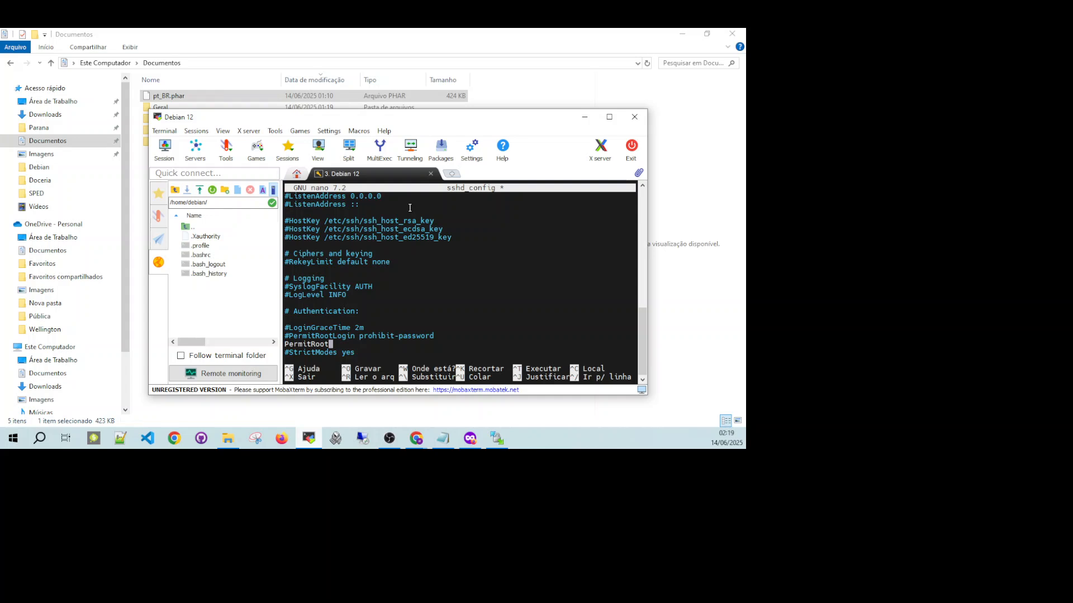
pyautogui.write('Login yes')
pyautogui.hotkey('ctrl', 'x')
pyautogui.press('s')
pyautogui.press('Return')
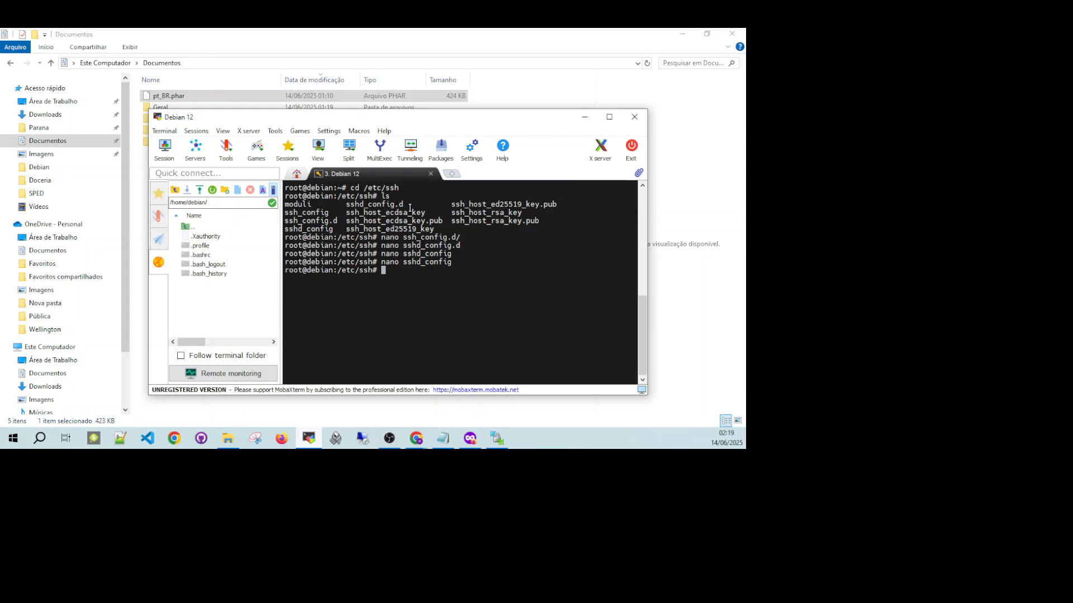
# Restart the SSH service with systemctl restart ssh and clear the terminal.
pyautogui.write('systemctl restar ssh')
pyautogui.press('Return')
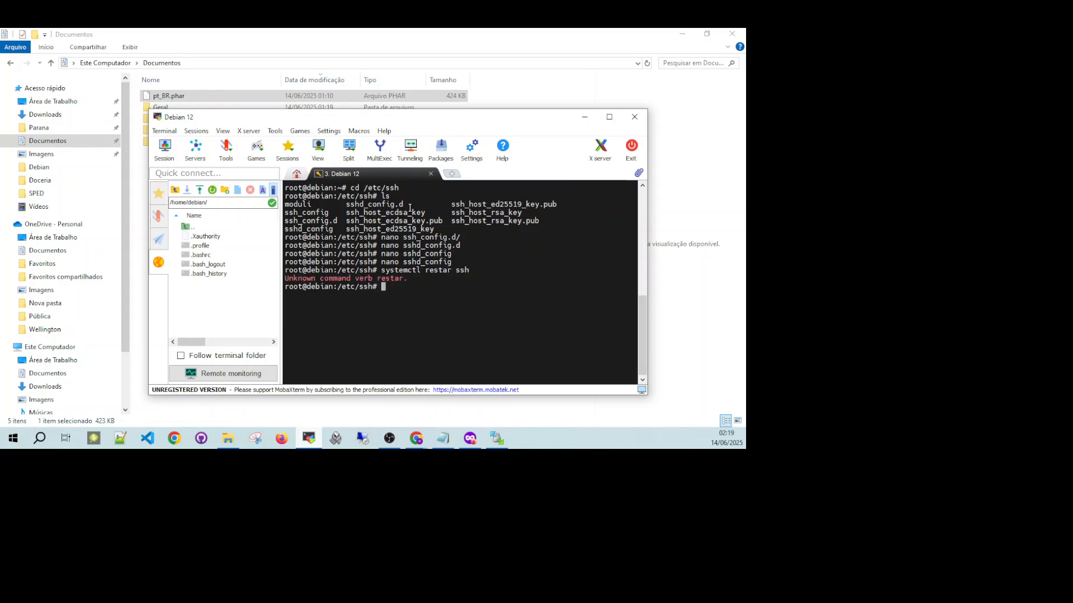
pyautogui.press('Up')
pyautogui.press('Left')
pyautogui.press('Left')
pyautogui.press('Left')
pyautogui.press('Left')
pyautogui.write('t')
pyautogui.press('Right')
pyautogui.press('Right')
pyautogui.press('Right')
pyautogui.press('Return')
pyautogui.hotkey('ctrl', 'l')
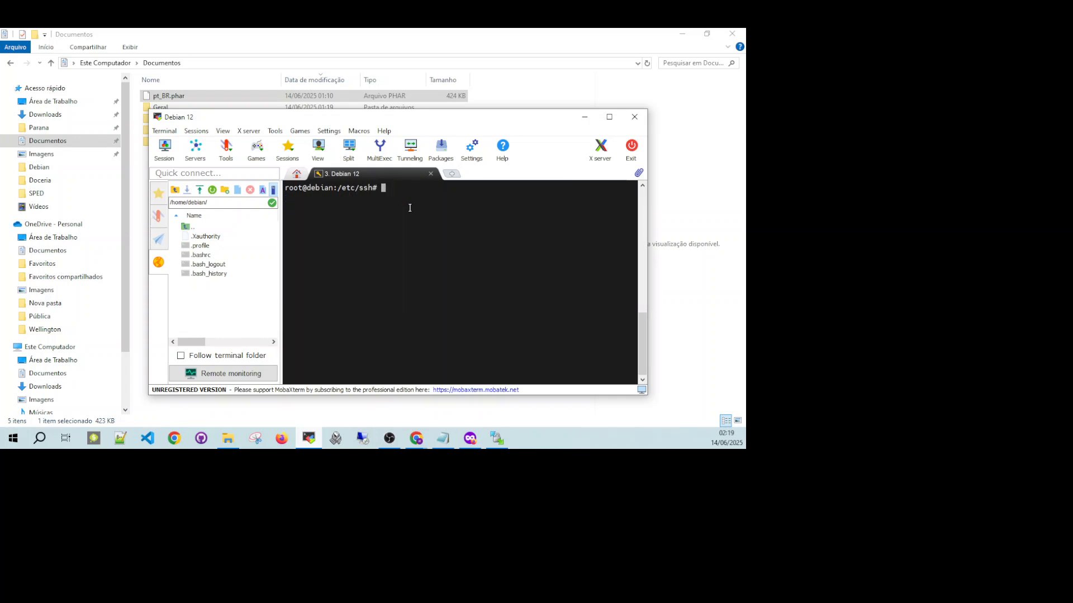
# Minimize MobaXterm, switch to WinSCP and close it, ending the debian session without saving a workspace.
pyautogui.click(584, 117)
pyautogui.click(496, 438)
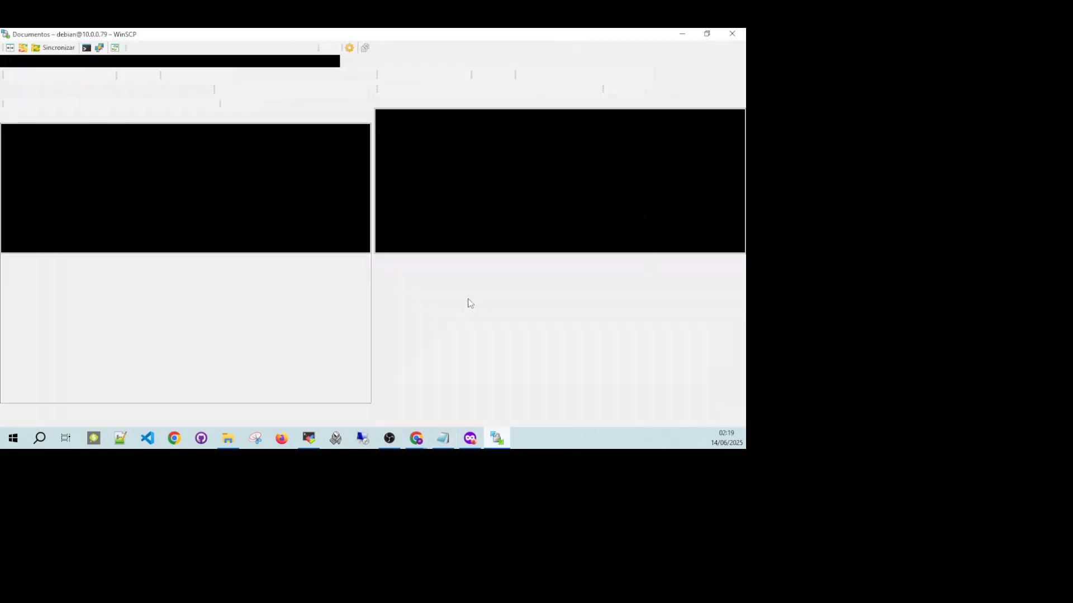
pyautogui.click(732, 35)
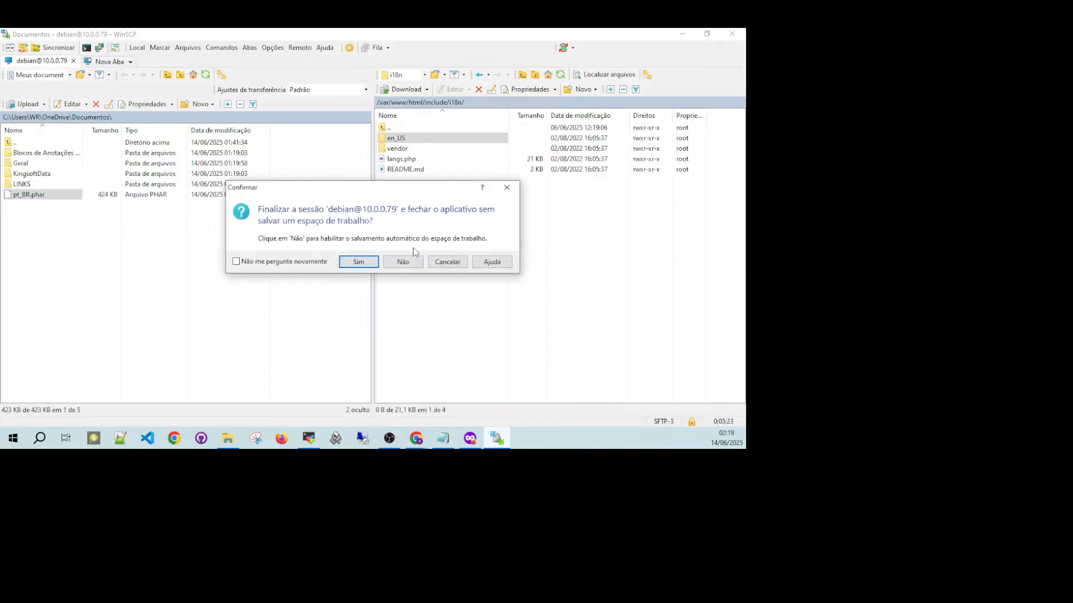
pyautogui.click(360, 260)
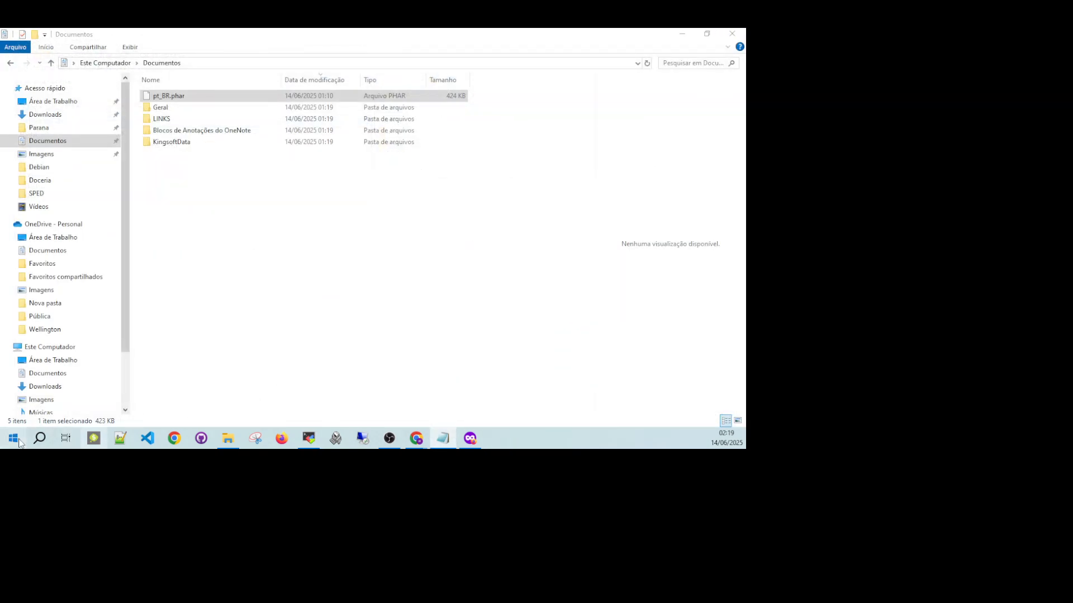
# Relaunch WinSCP and connect over SFTP to host 10.0.0.79 as root, entering the account password.
pyautogui.click(16, 440)
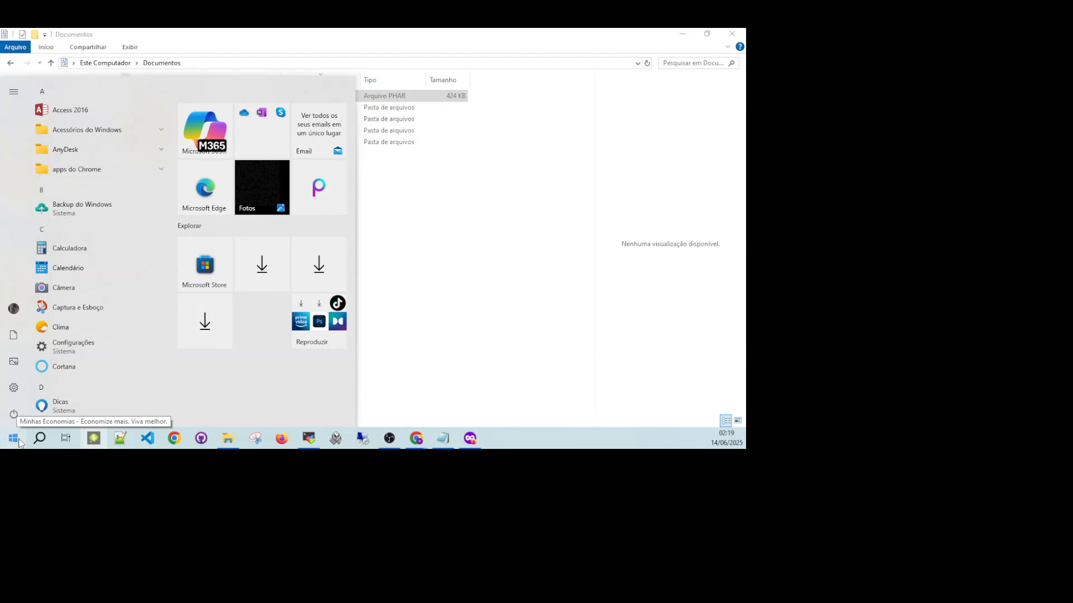
pyautogui.write('win')
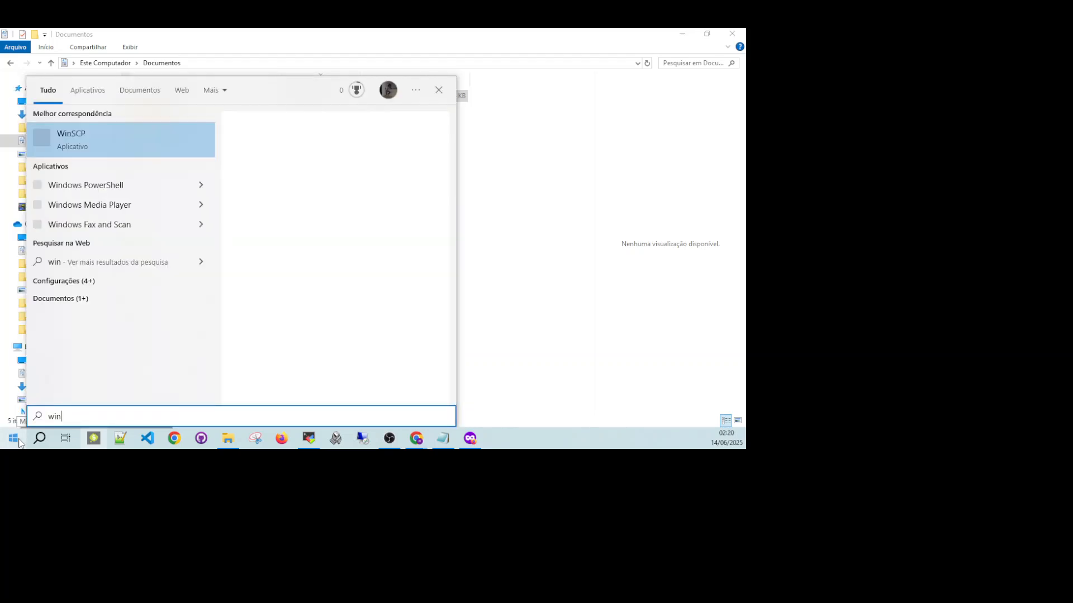
pyautogui.press('Return')
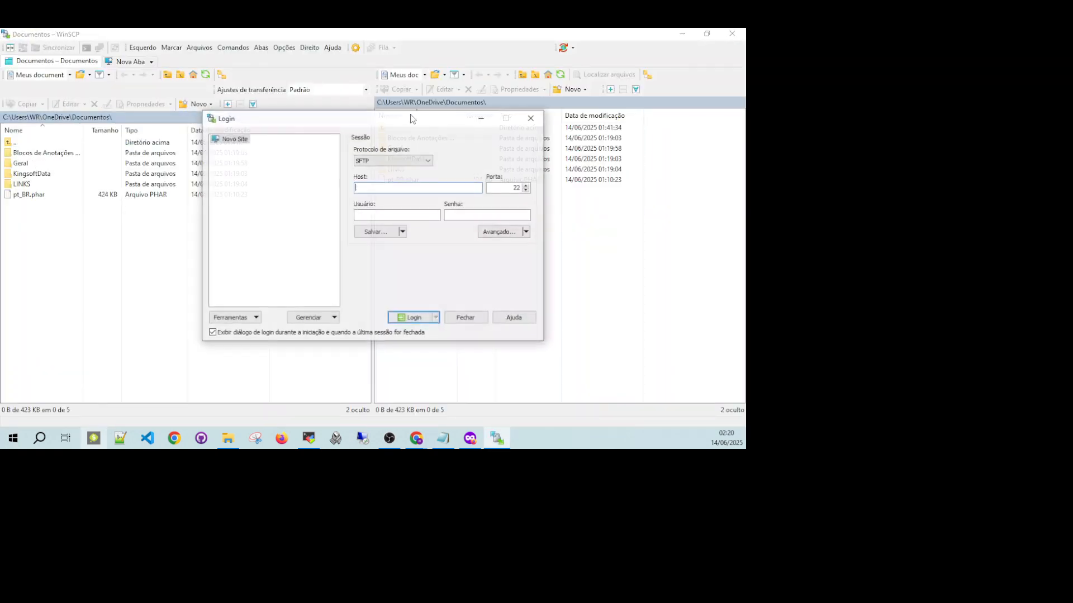
pyautogui.write('10;')
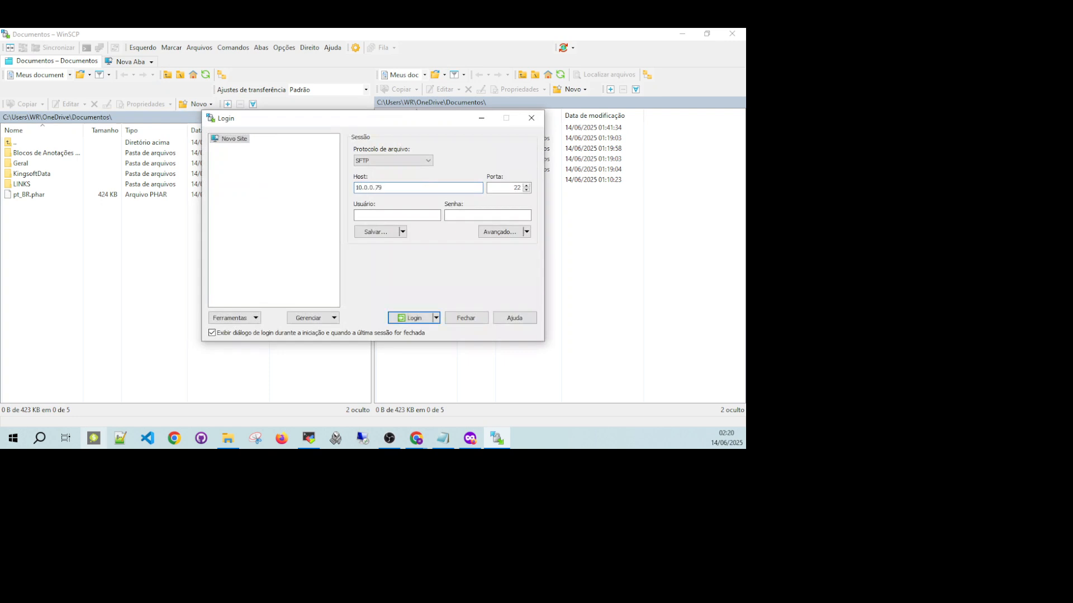
pyautogui.click(413, 216)
pyautogui.press('Tab')
pyautogui.press('Return')
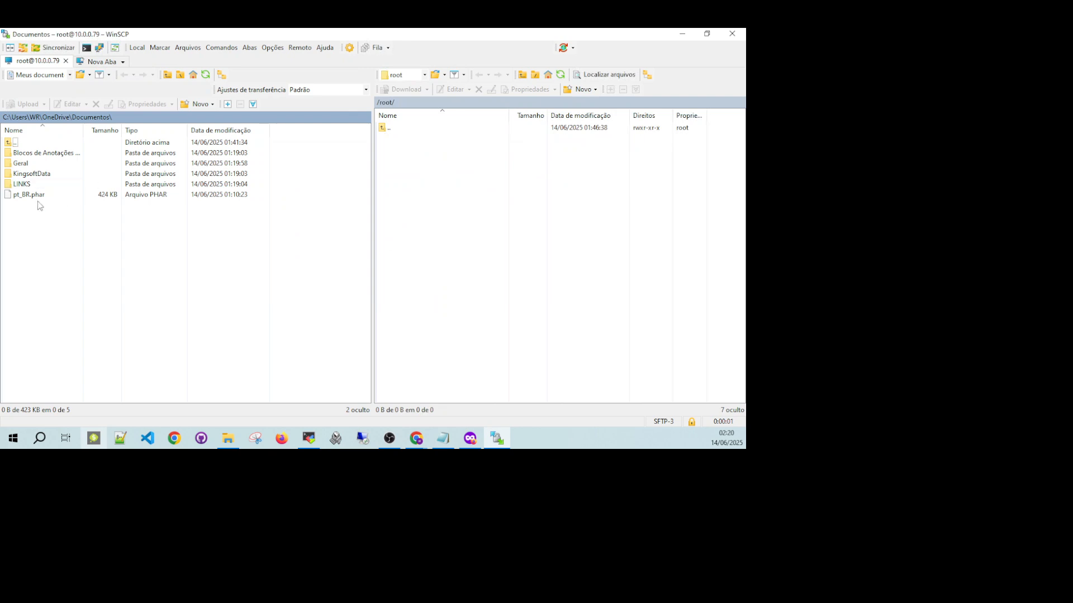
# Browse the server from its root directory to /var/www/html/include/i18n.
pyautogui.click(417, 74)
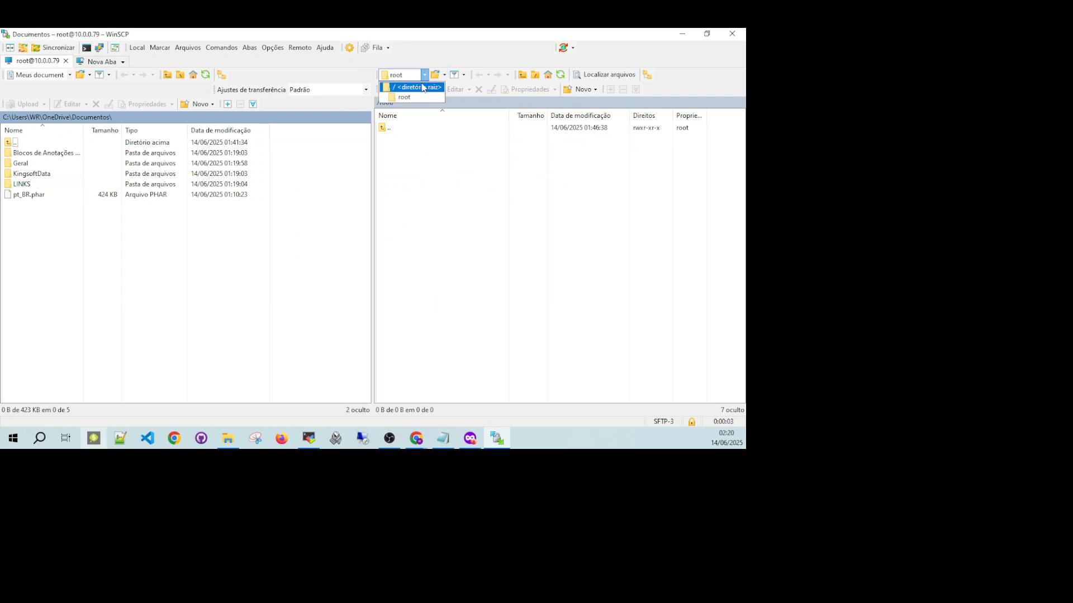
pyautogui.click(400, 85)
pyautogui.doubleClick(407, 337)
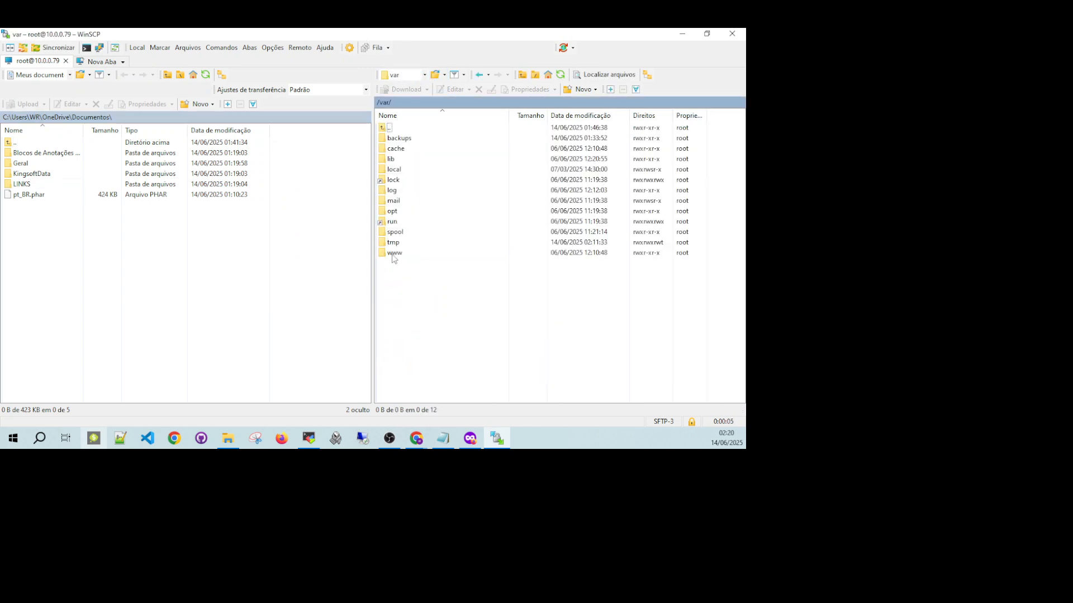
pyautogui.doubleClick(404, 253)
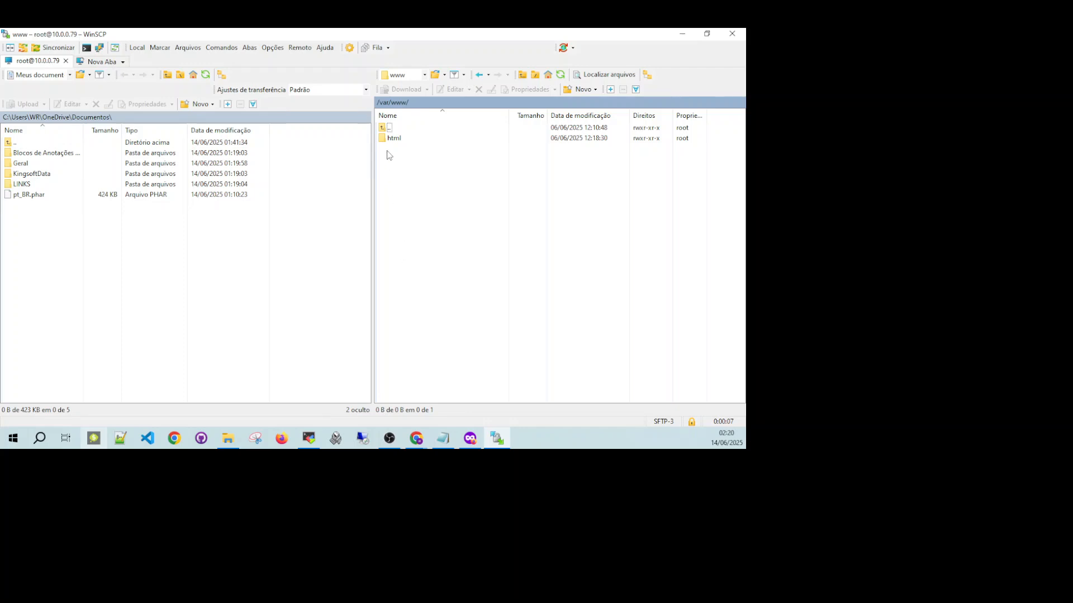
pyautogui.doubleClick(393, 138)
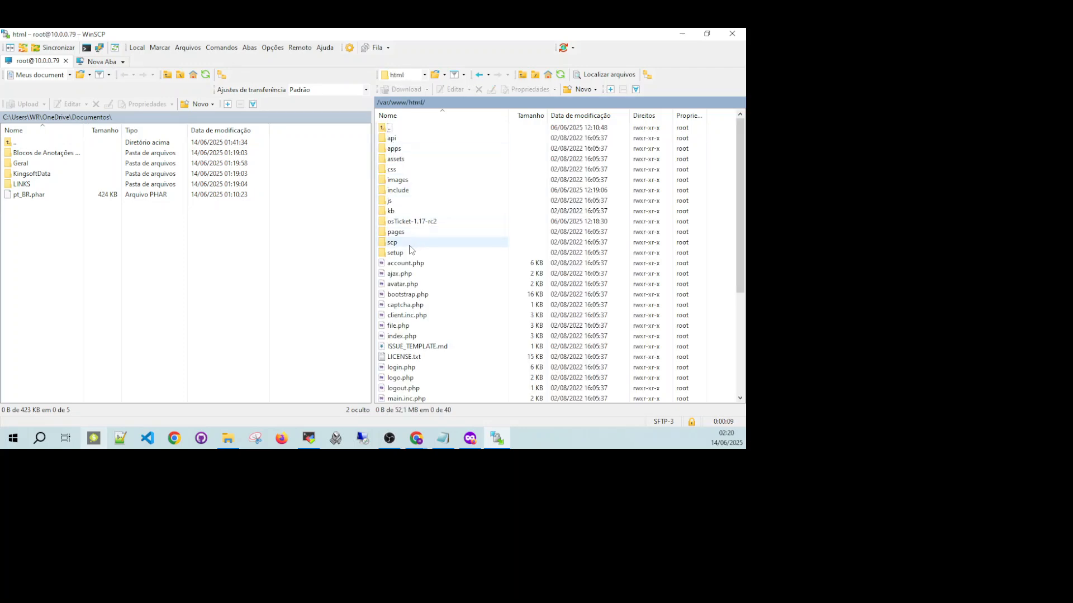
pyautogui.doubleClick(399, 191)
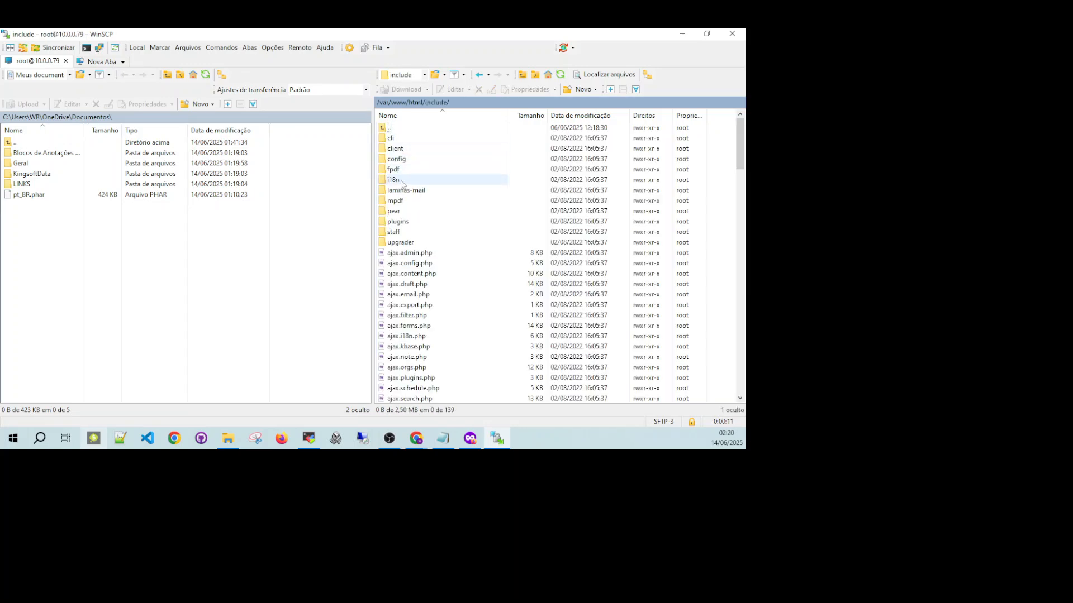
pyautogui.doubleClick(394, 180)
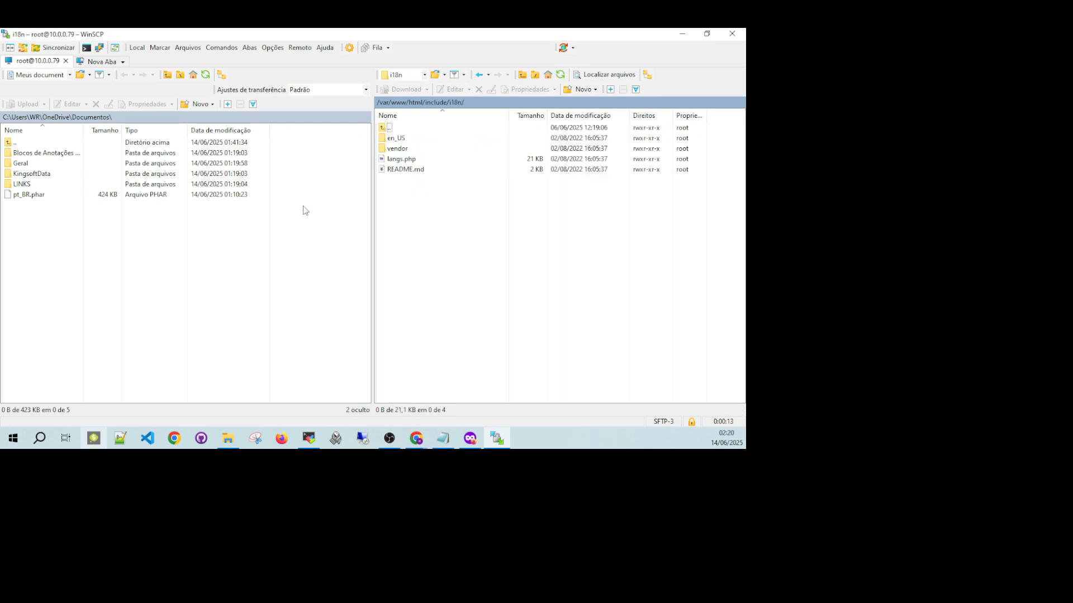
# Upload pt_BR.phar to /var/www/html/include/i18n, and close WinSCP without saving a workspace.
pyautogui.moveTo(24, 199); pyautogui.dragTo(423, 202)
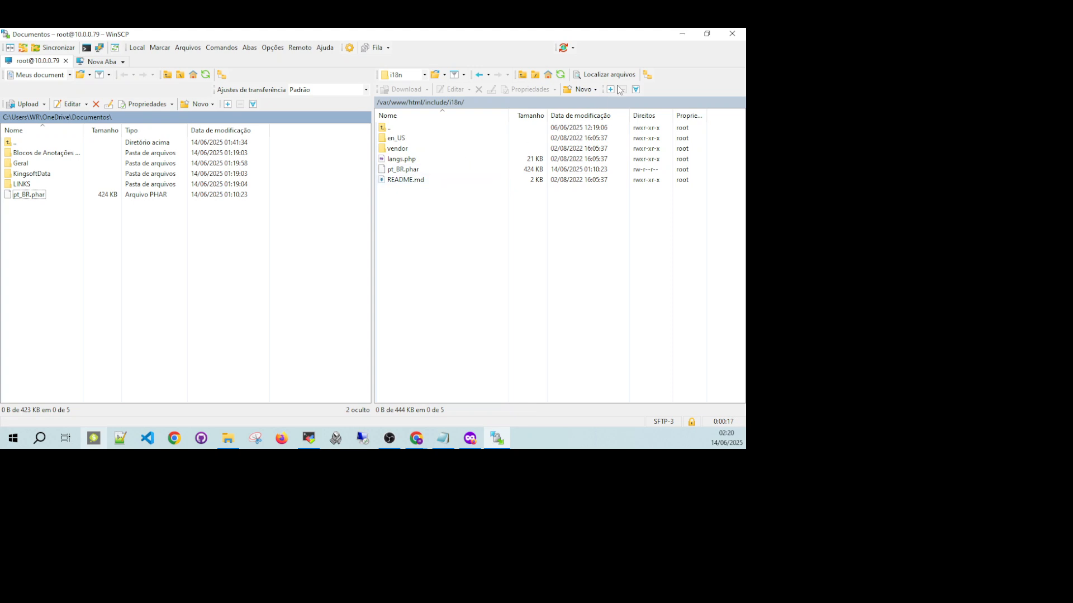
pyautogui.click(731, 35)
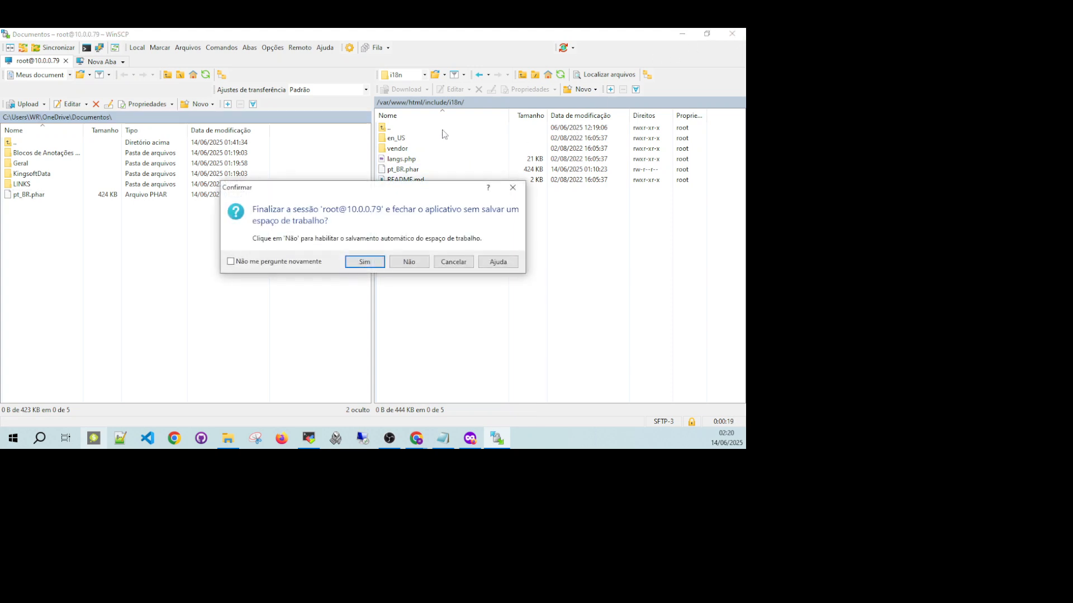
pyautogui.click(379, 262)
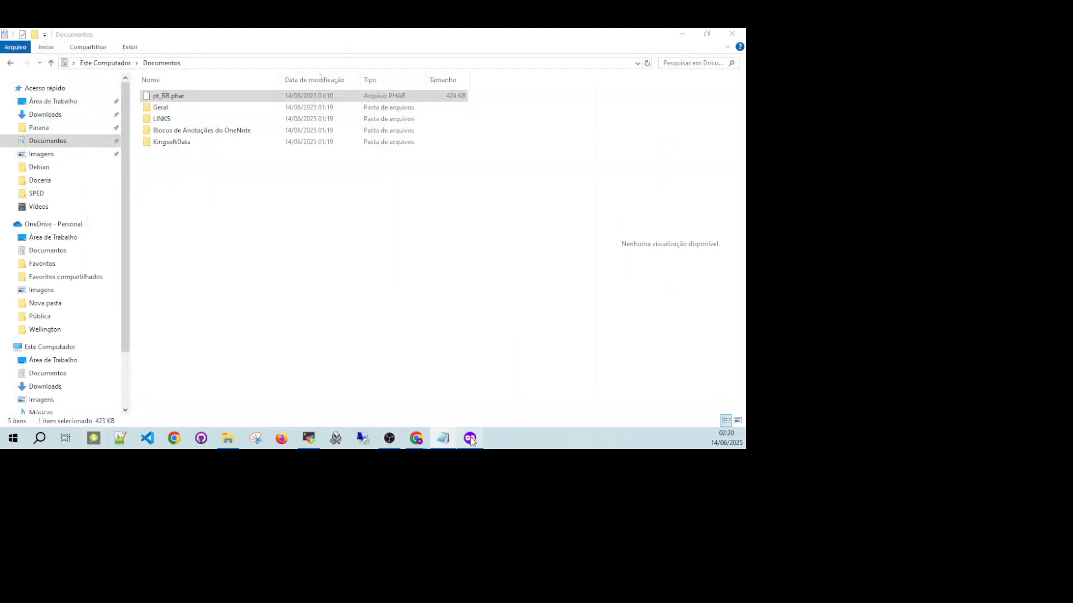
# Switch to Firefox, reload the osTicket admin panel and open its System settings.
pyautogui.click(470, 438)
pyautogui.click(53, 62)
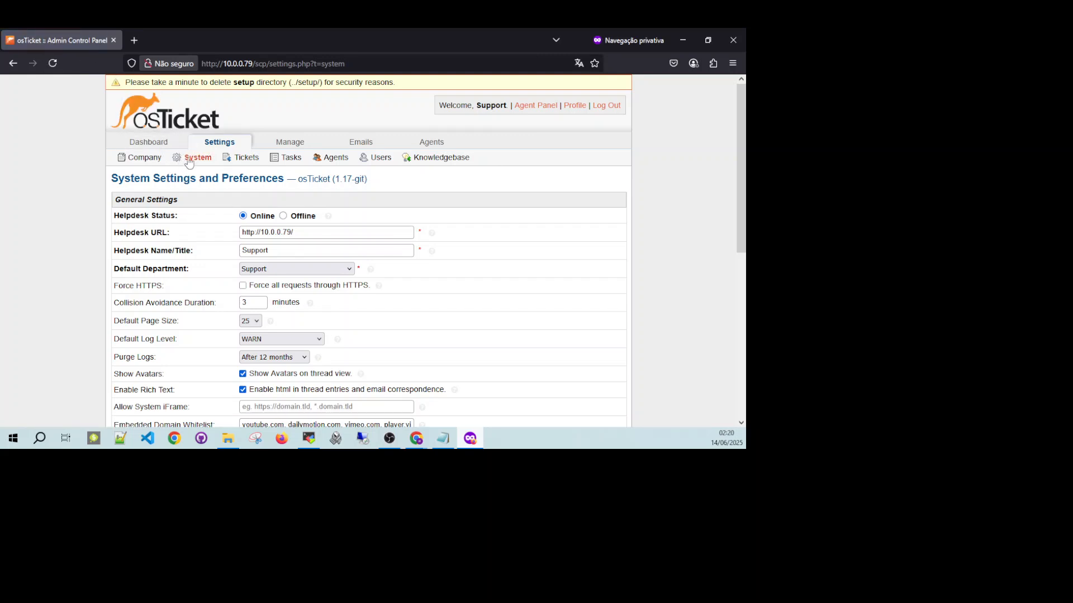
pyautogui.click(216, 145)
pyautogui.click(202, 158)
# Set the system's primary language to português (Brasil) and save the changes.
pyautogui.scroll(-5, 273, 198)
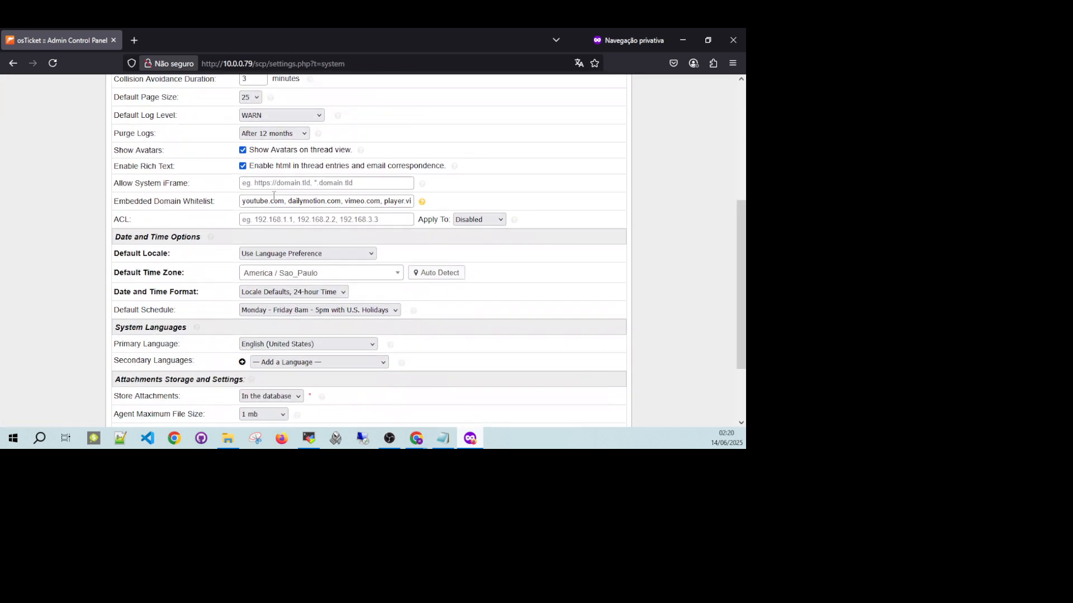
pyautogui.scroll(-1, 327, 246)
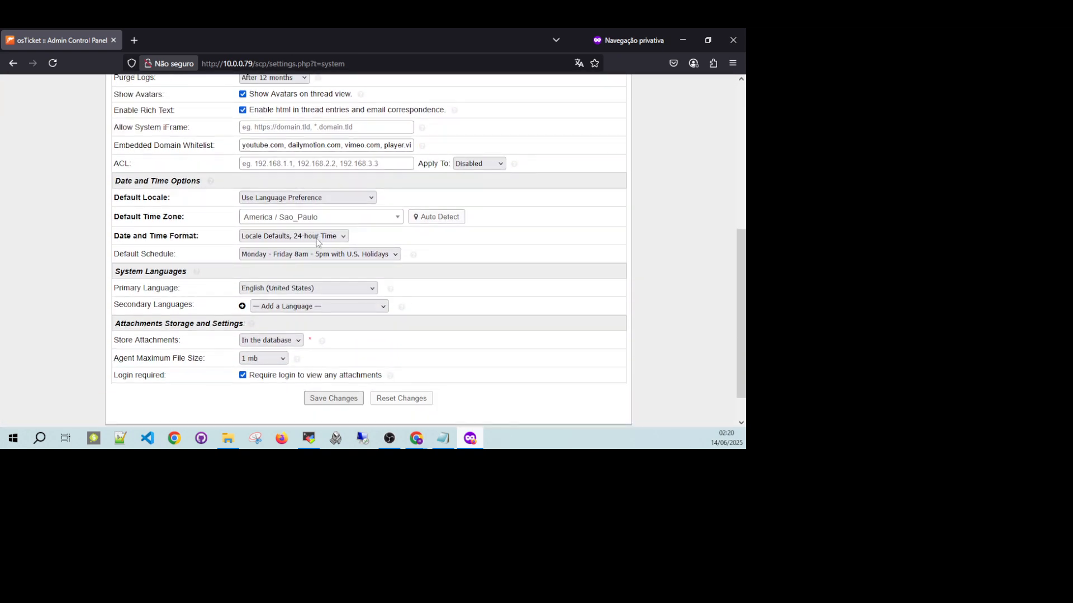
pyautogui.click(330, 290)
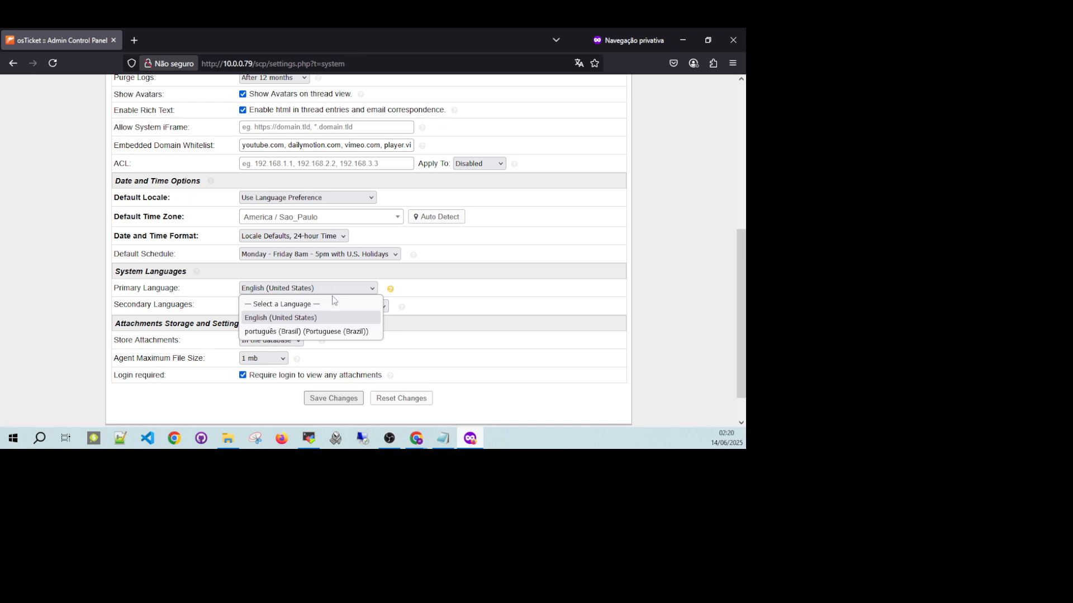
pyautogui.click(314, 332)
pyautogui.click(339, 399)
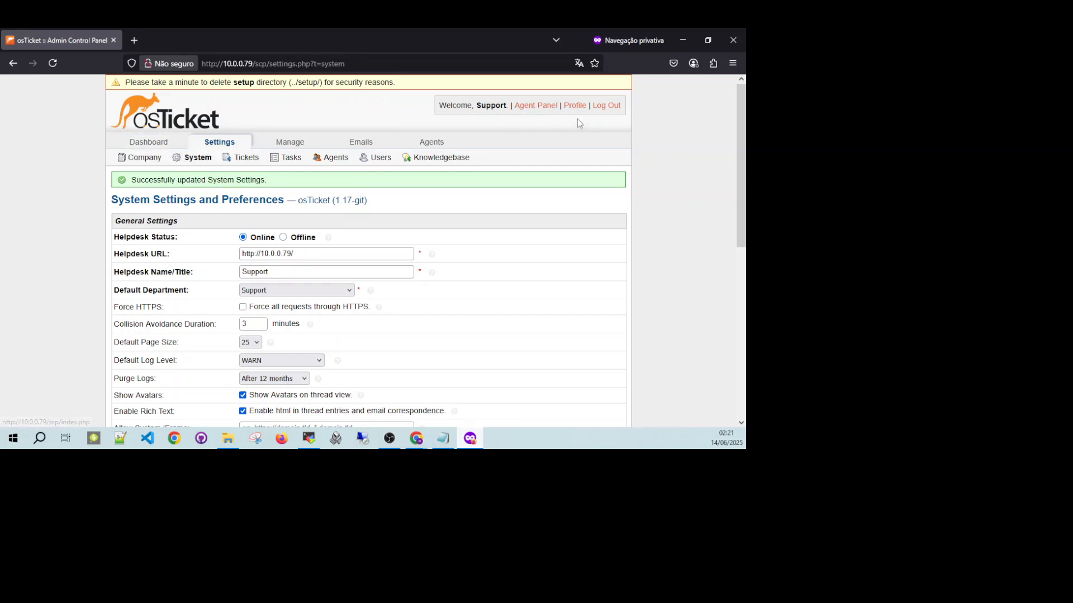
# Check the translation on the admin dashboard and across the agent panel's dashboard, users, tasks, tickets and knowledge base pages.
pyautogui.click(150, 144)
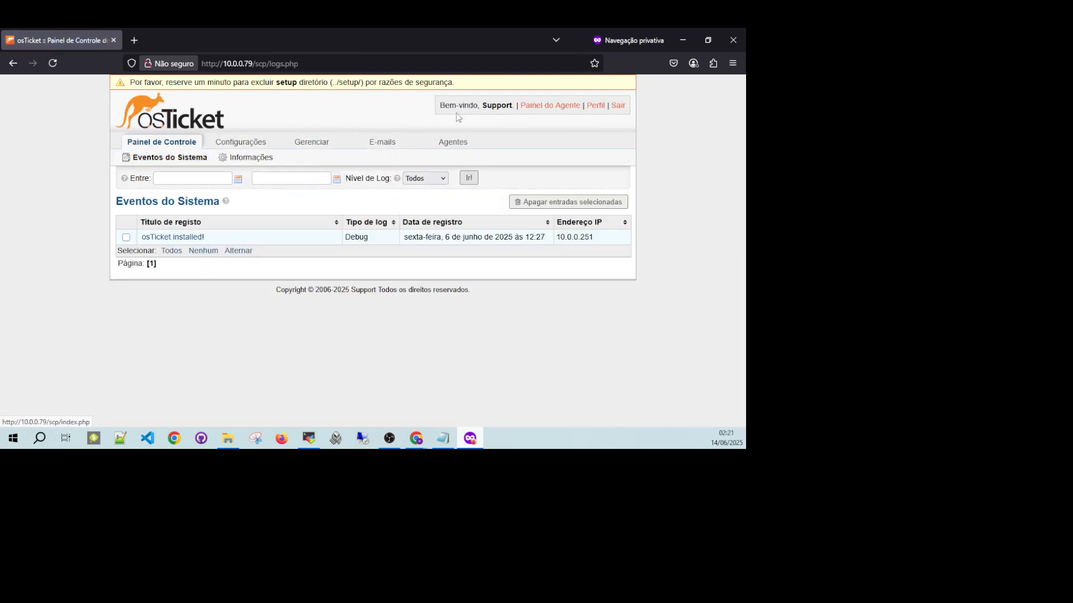
pyautogui.click(550, 106)
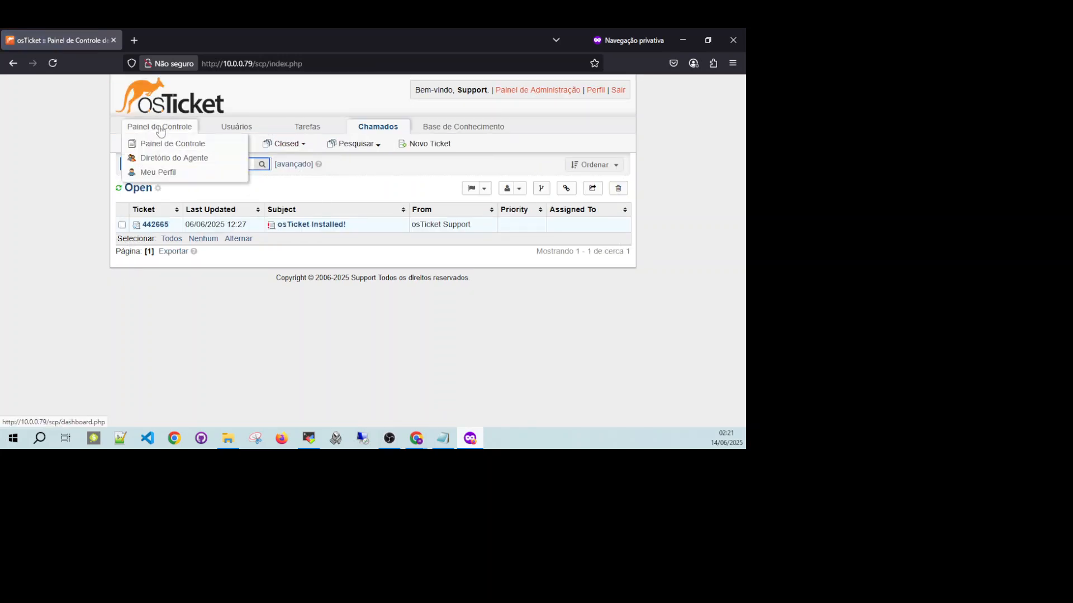
pyautogui.click(158, 127)
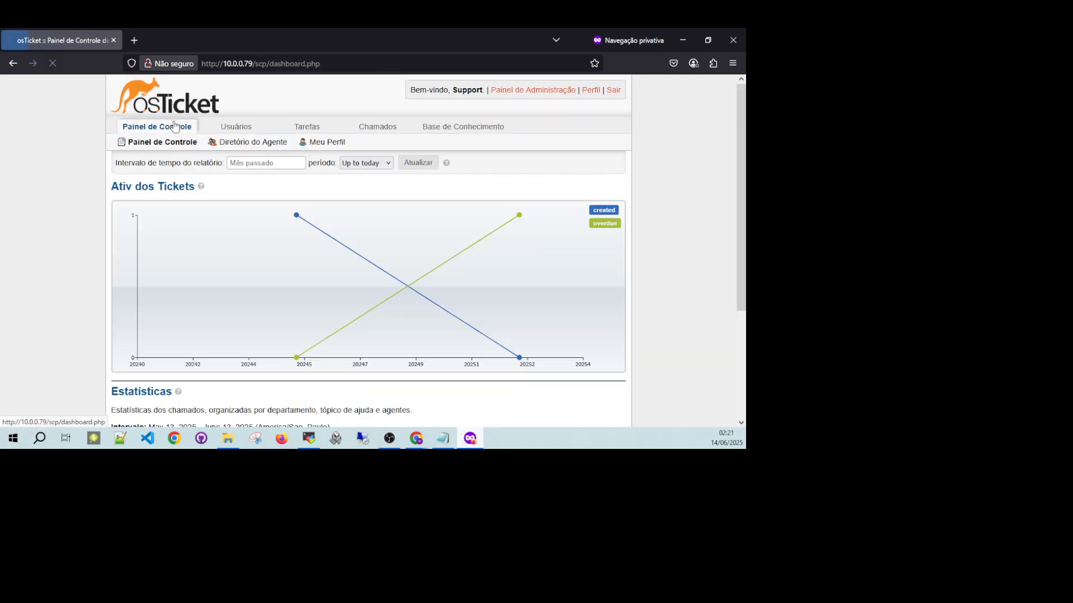
pyautogui.click(236, 128)
pyautogui.click(310, 129)
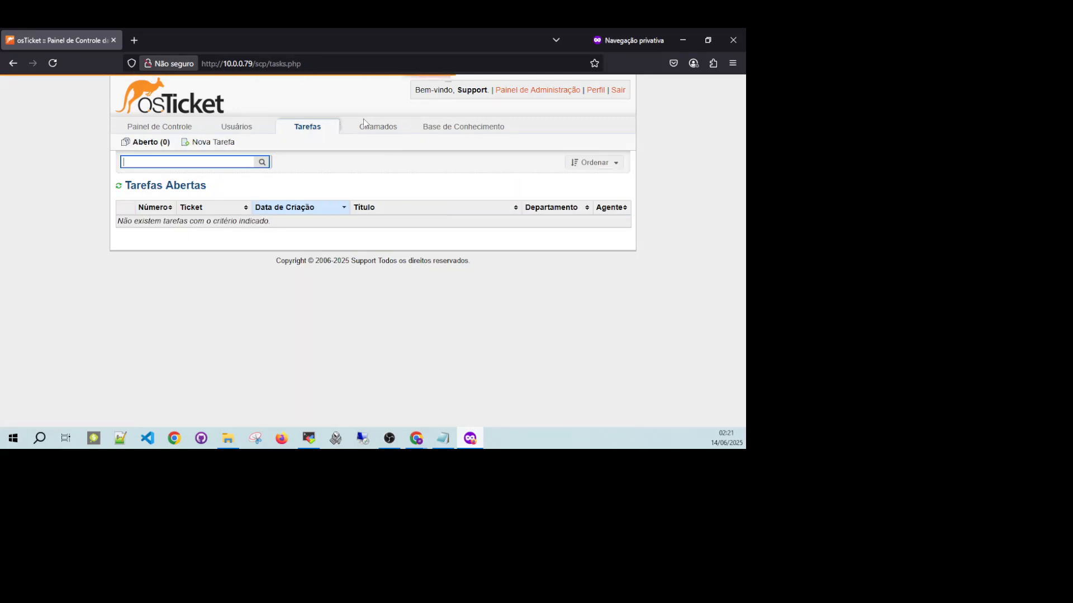
pyautogui.click(385, 127)
pyautogui.click(445, 131)
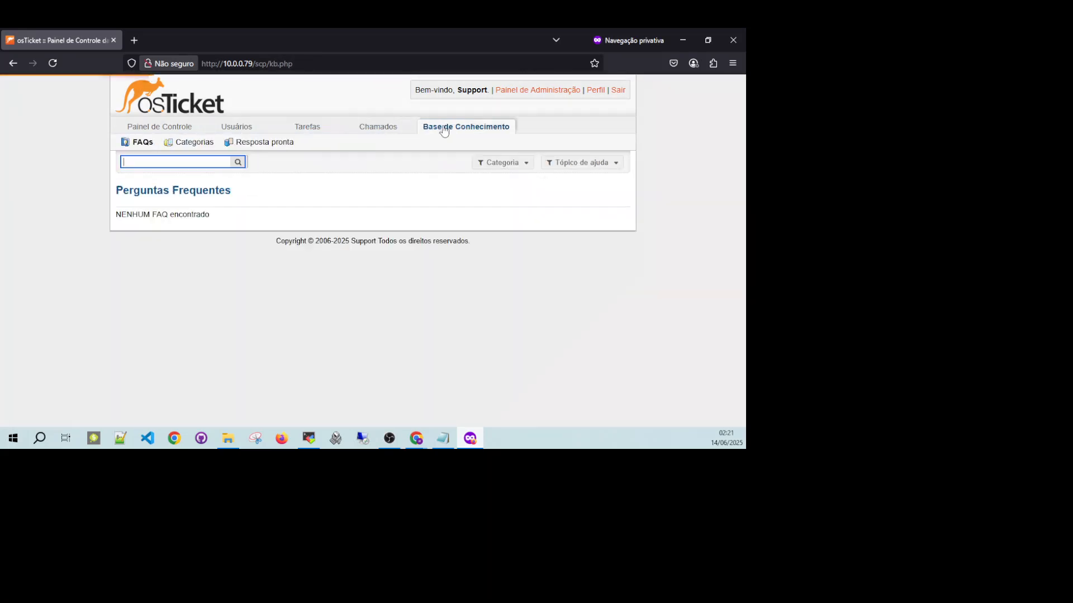
# Return to the administration panel's system settings and highlight the helpdesk URL.
pyautogui.click(511, 92)
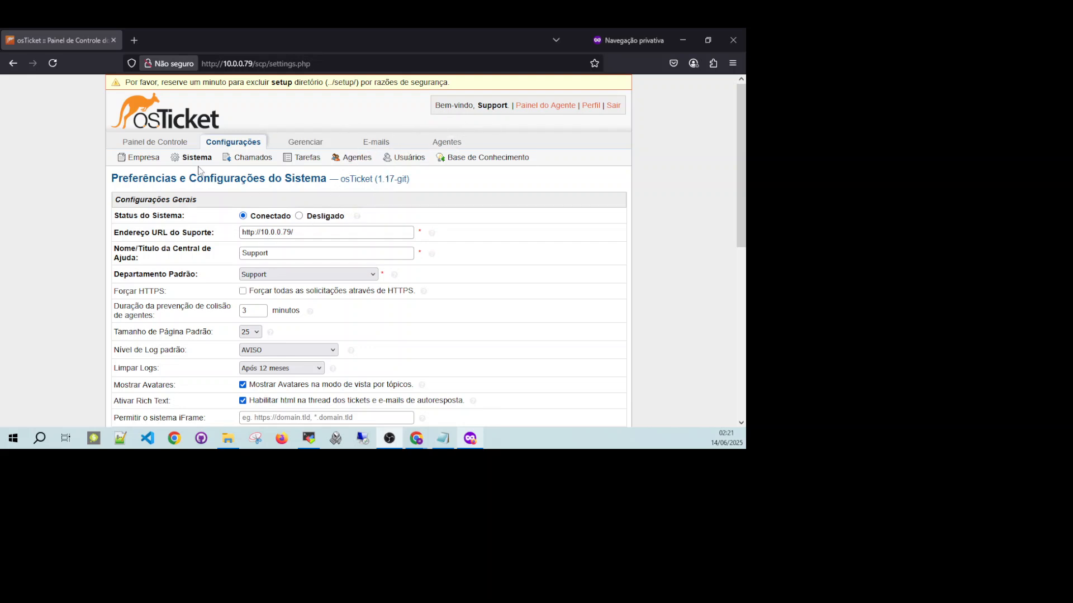
pyautogui.scroll(-2, 200, 170)
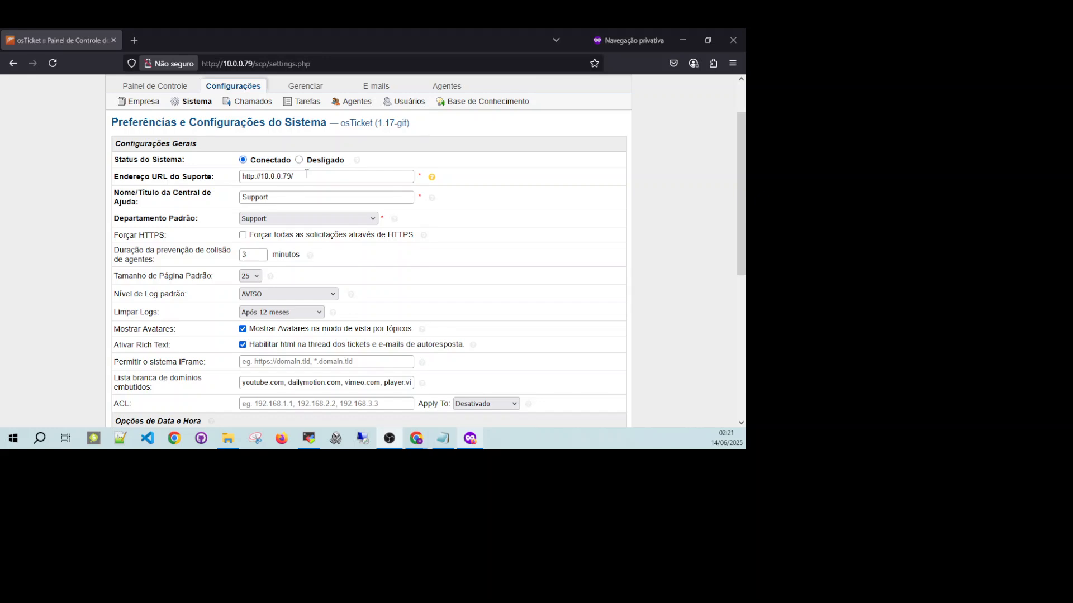
pyautogui.moveTo(305, 176); pyautogui.dragTo(232, 177)
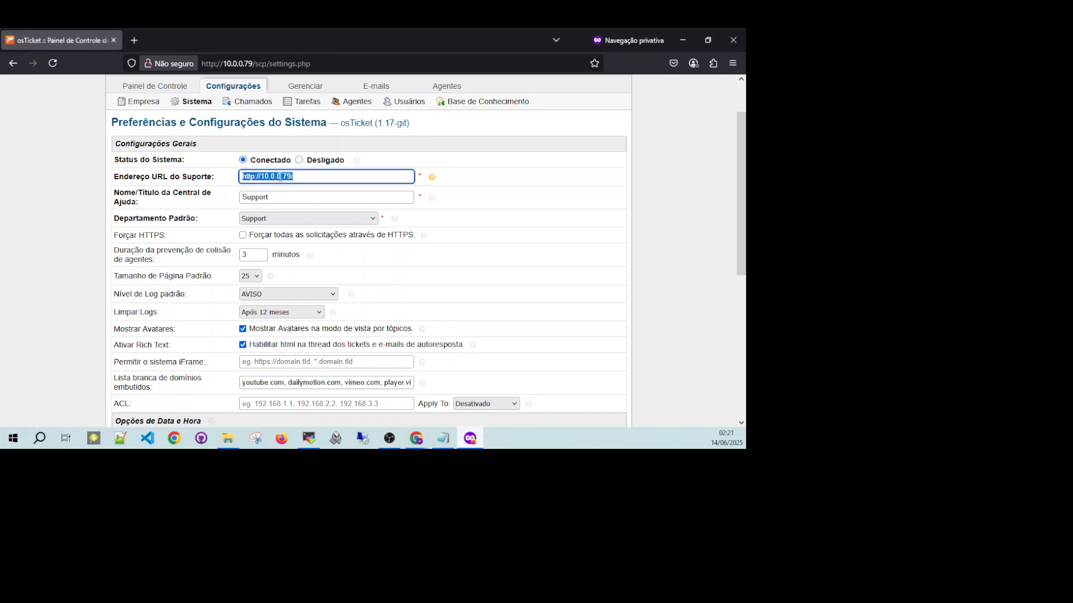
pyautogui.moveTo(299, 177); pyautogui.dragTo(235, 181)
# Open the client support portal at 10.0.0.79 in a new browser tab.
pyautogui.click(138, 39)
pyautogui.write('10.0.0.81:3000/')
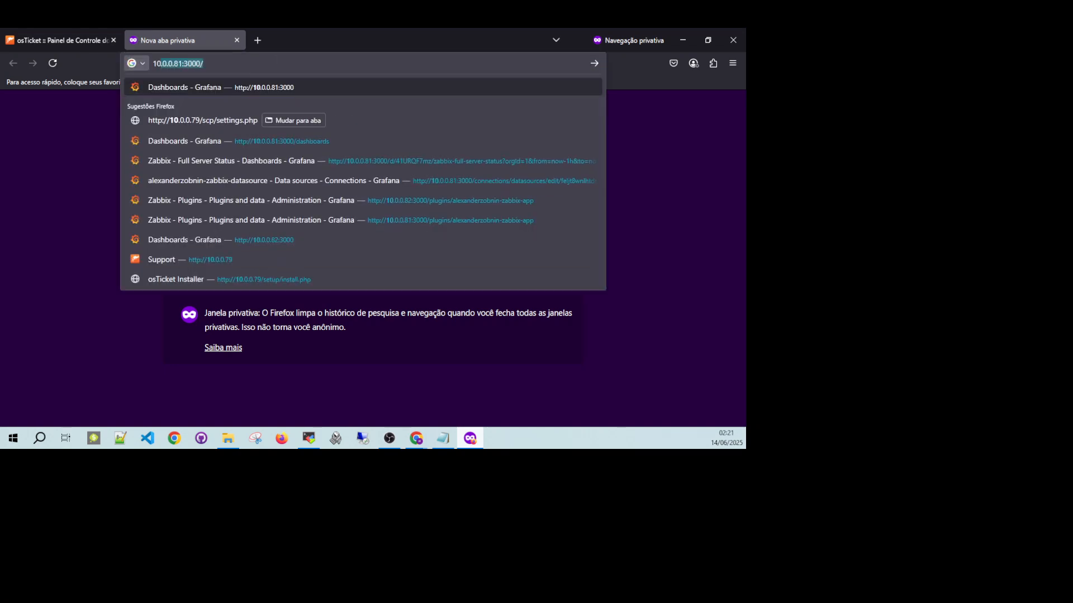
pyautogui.click(207, 63)
pyautogui.moveTo(207, 65); pyautogui.dragTo(170, 68)
pyautogui.write('0.79')
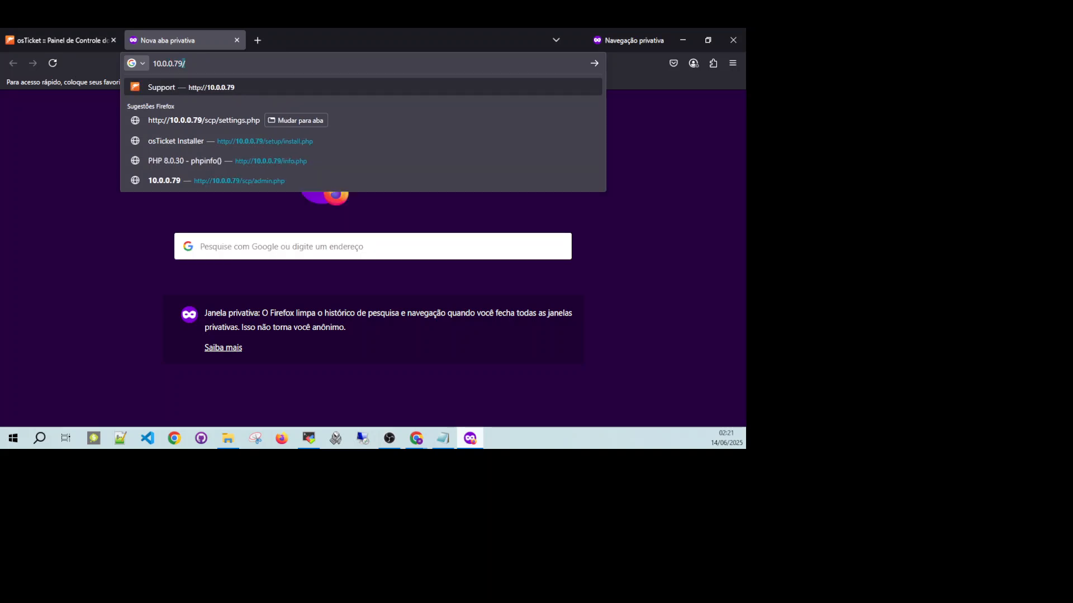
pyautogui.press('Return')
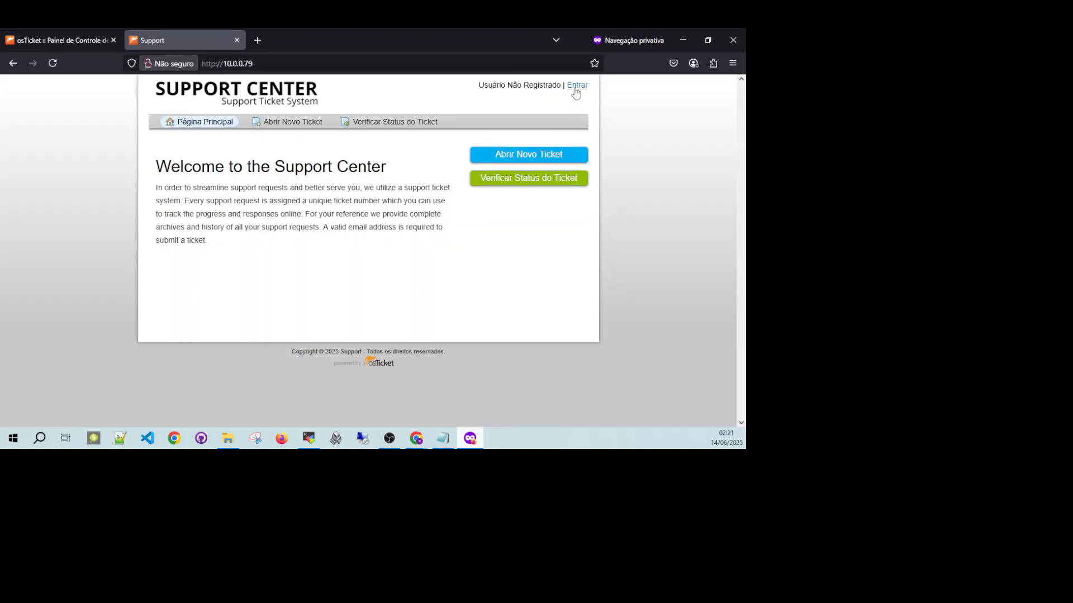
# Open the support portal's sign-in page and inspect its user and password fields.
pyautogui.click(576, 88)
pyautogui.click(222, 211)
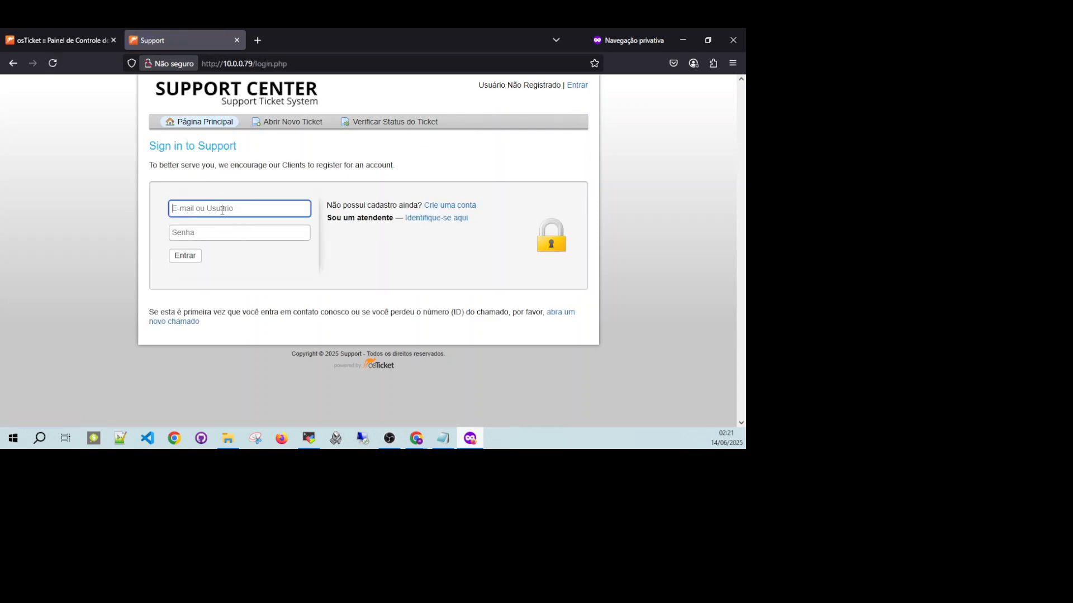
pyautogui.click(229, 234)
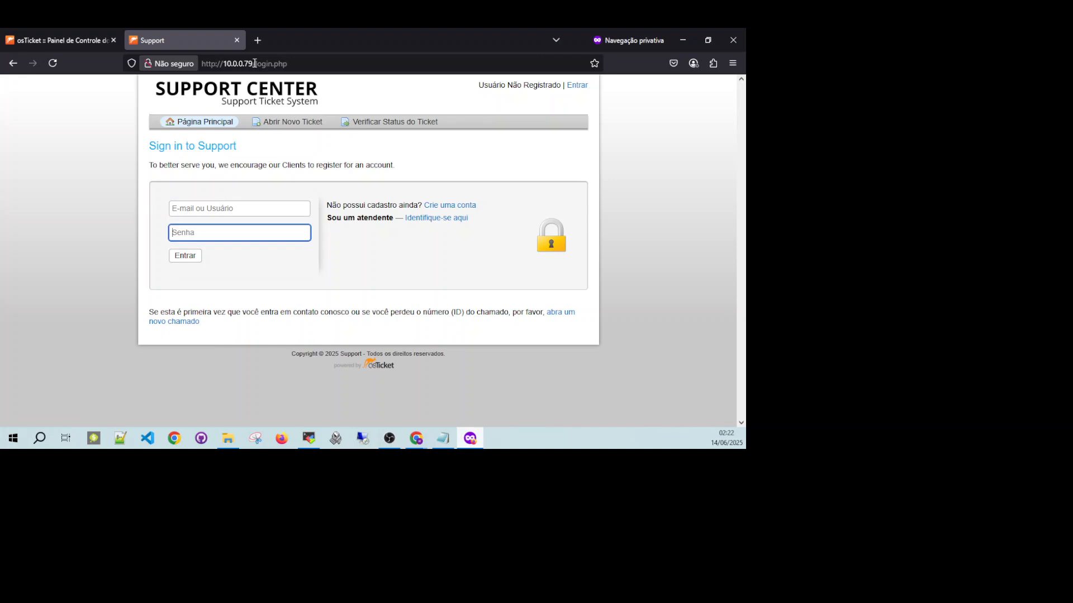
# Return to the admin tab and examine its /scp/settings.php address and the translated system settings.
pyautogui.click(87, 38)
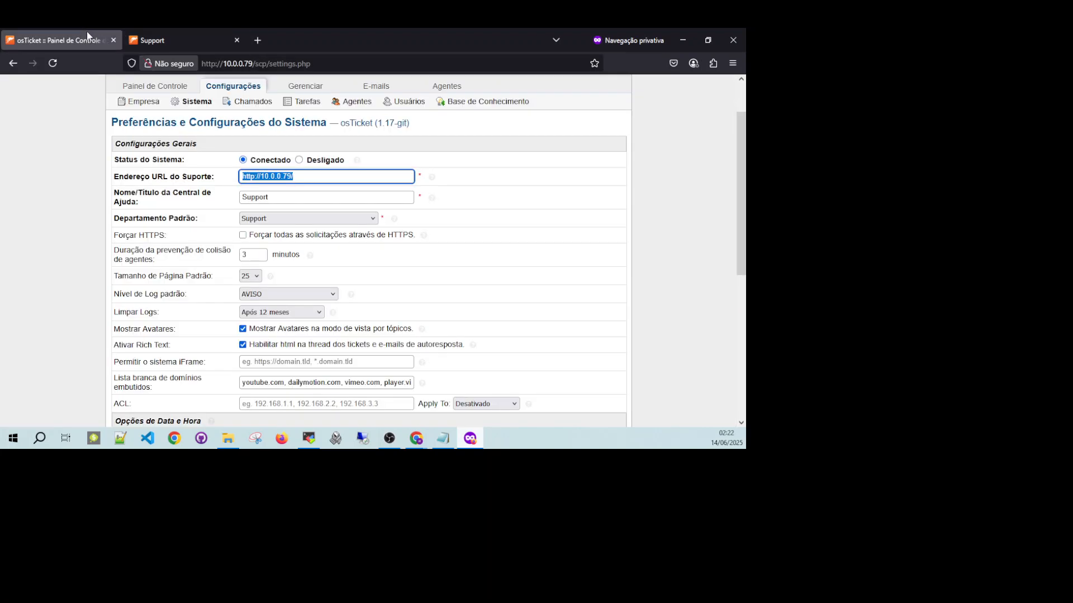
pyautogui.click(269, 65)
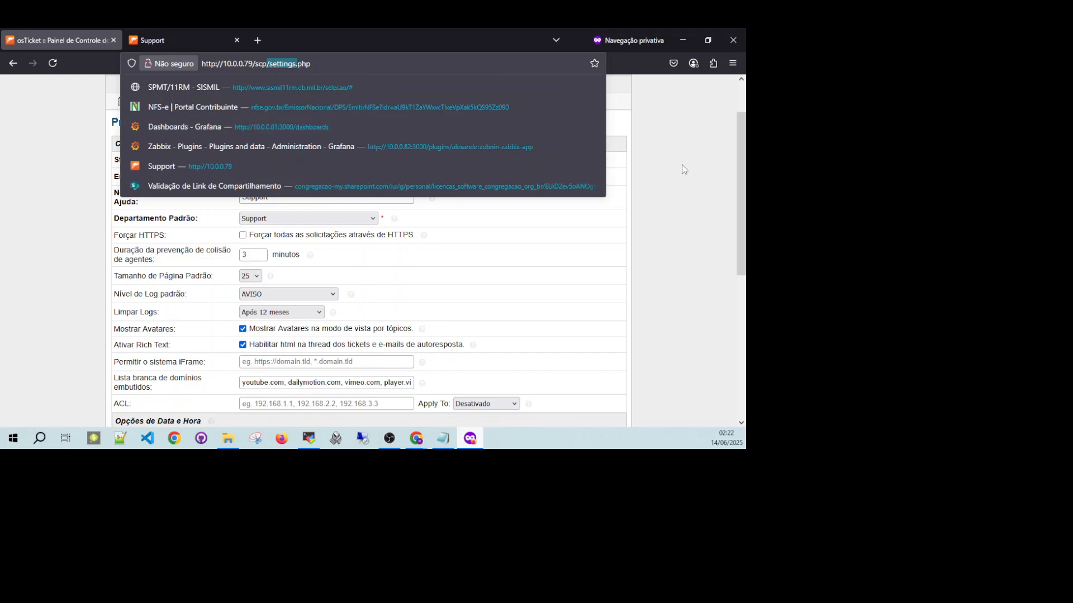
pyautogui.click(678, 169)
pyautogui.scroll(-5, 350, 202)
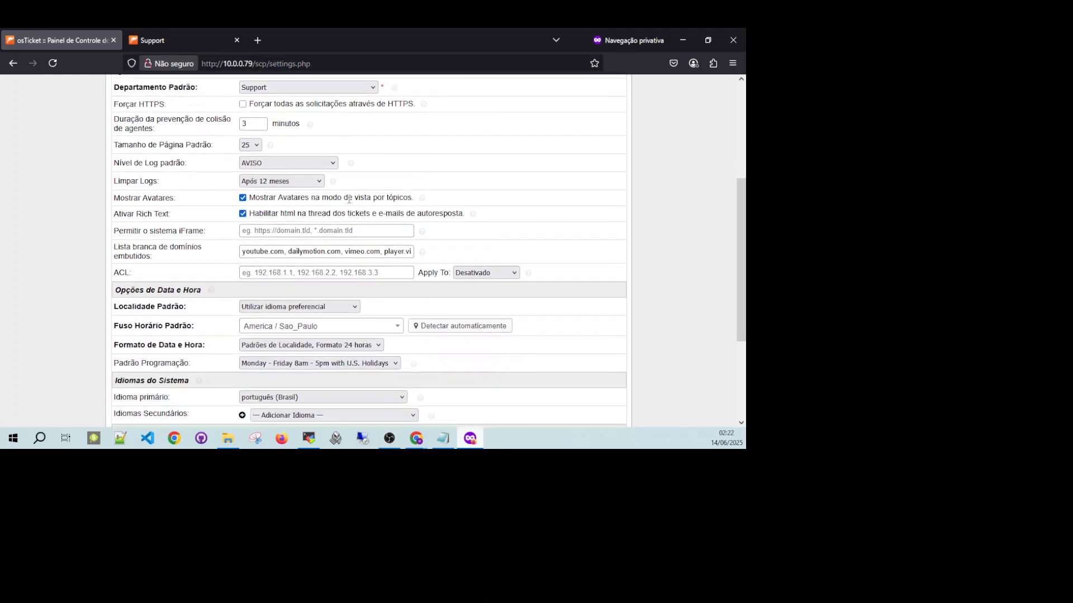
pyautogui.scroll(6, 348, 203)
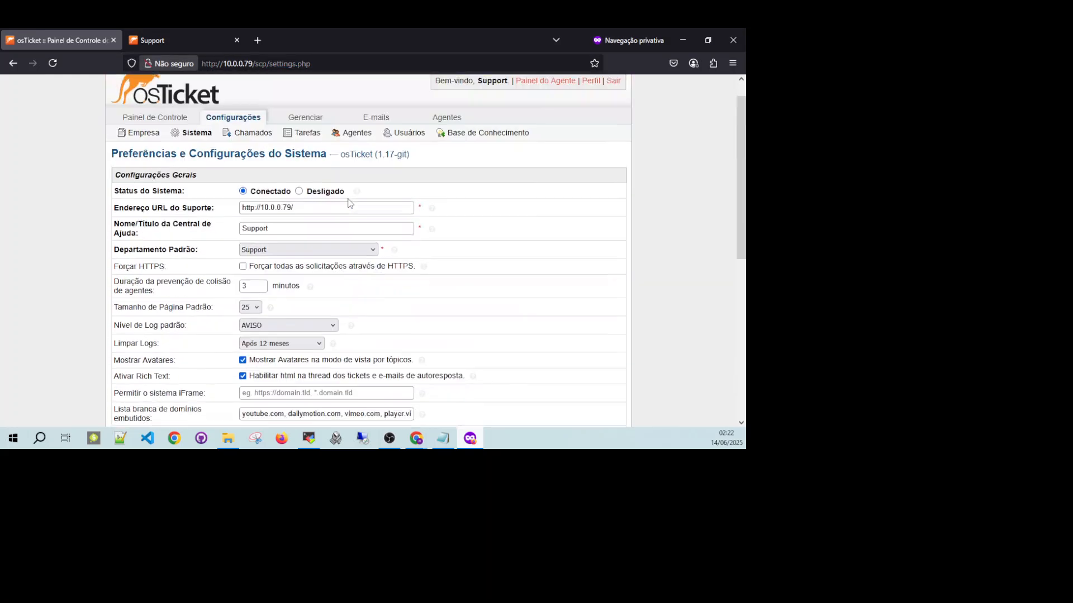
pyautogui.moveTo(315, 62); pyautogui.dragTo(272, 68)
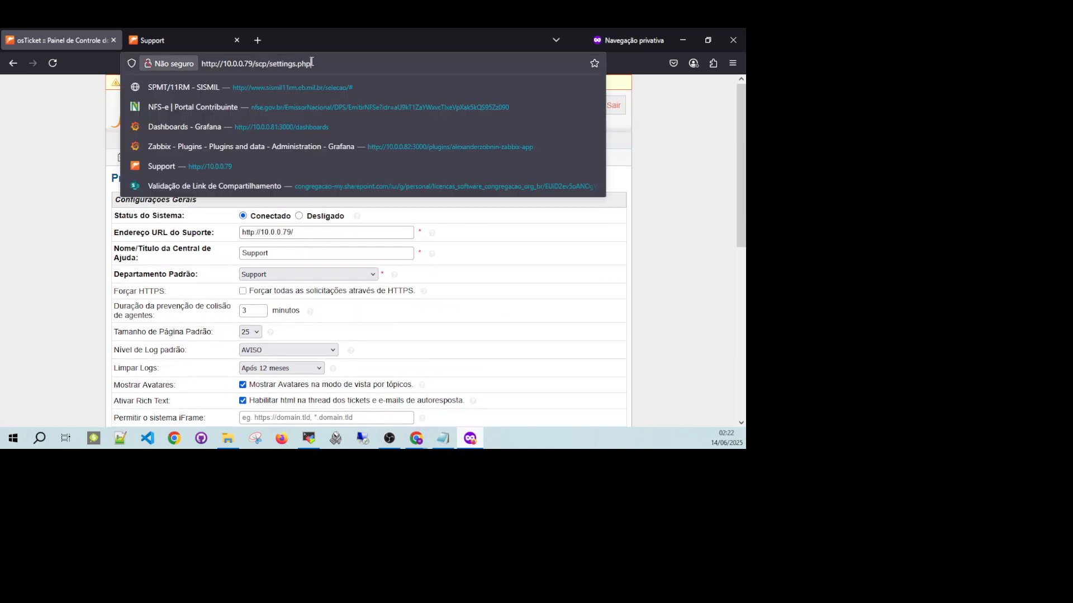
pyautogui.click(680, 149)
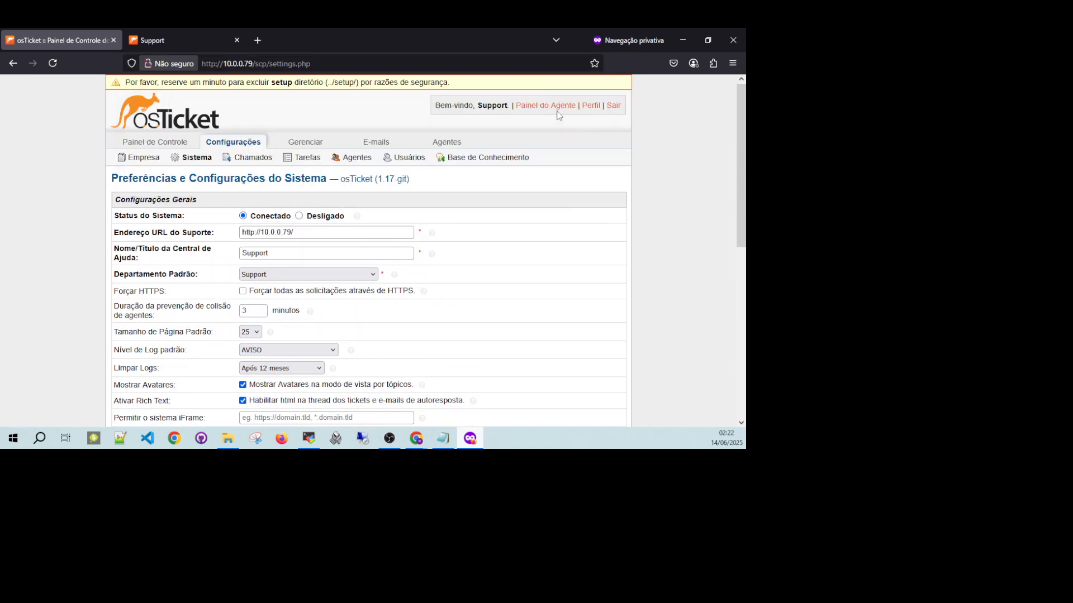
pyautogui.scroll(-5, 286, 227)
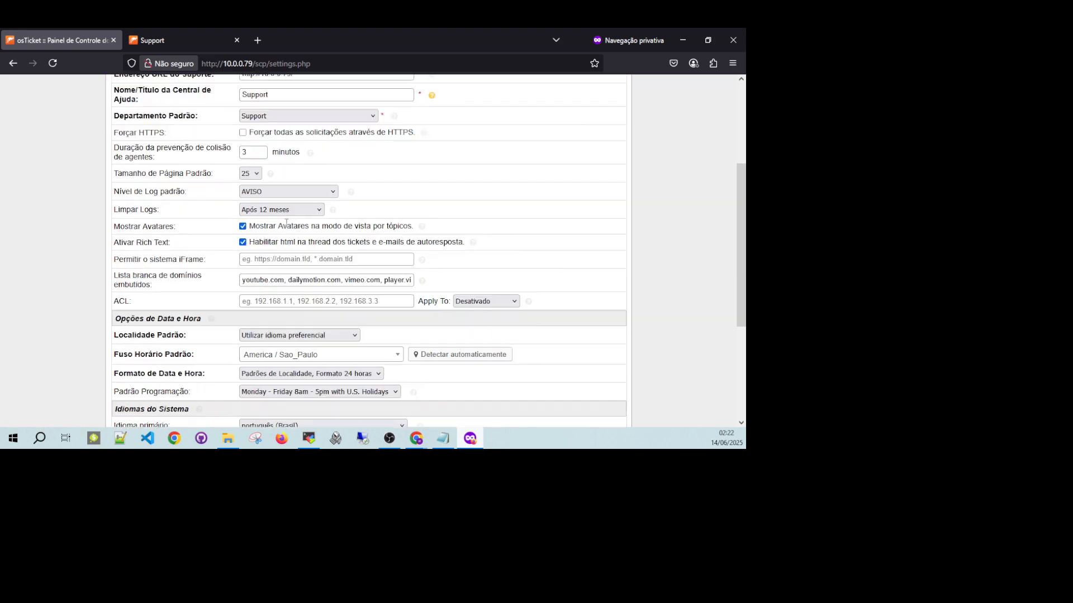
pyautogui.scroll(5, 296, 235)
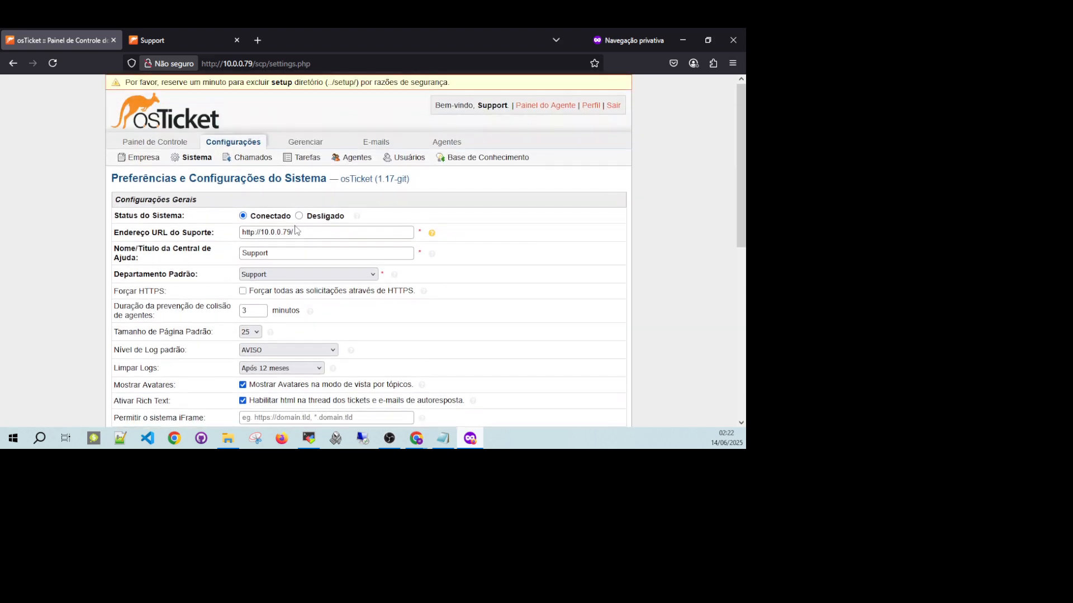
# Look through the translated company, system, ticket, task, user and knowledge base settings pages.
pyautogui.moveTo(475, 150)
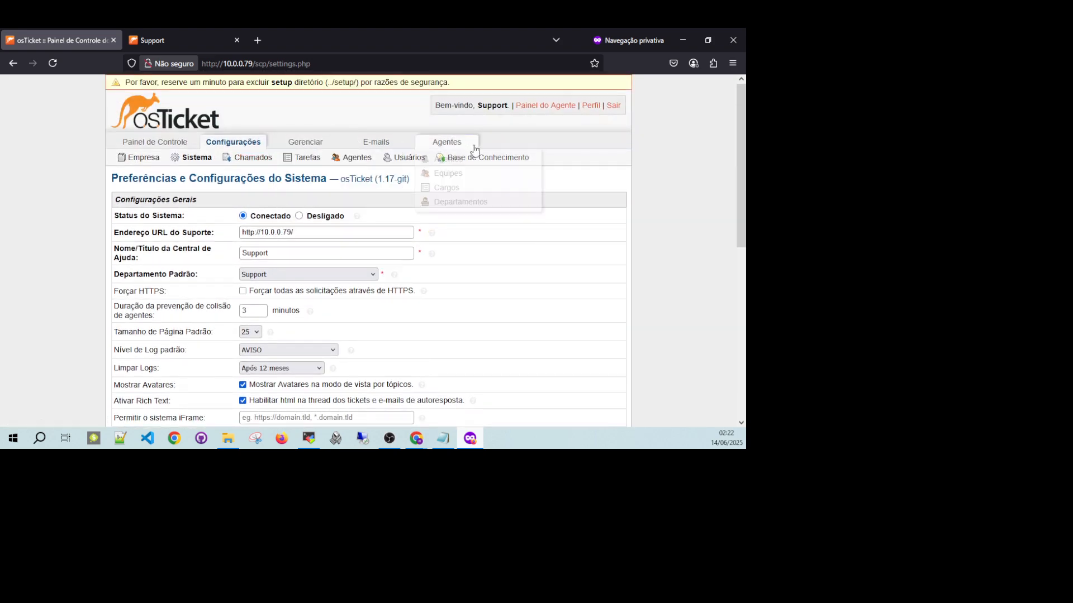
pyautogui.click(143, 157)
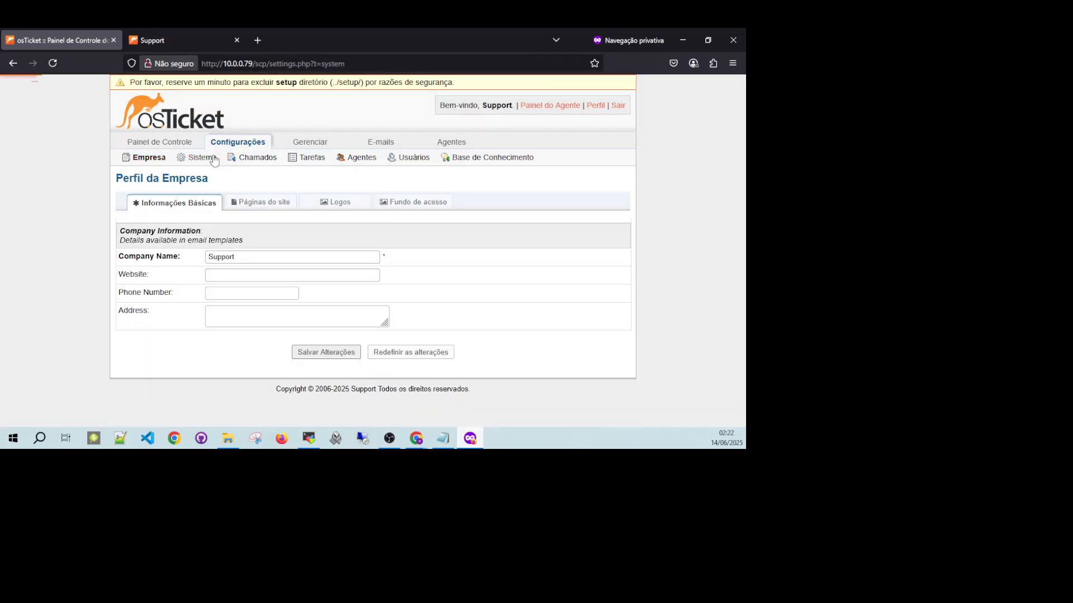
pyautogui.click(197, 158)
pyautogui.click(232, 161)
pyautogui.click(305, 161)
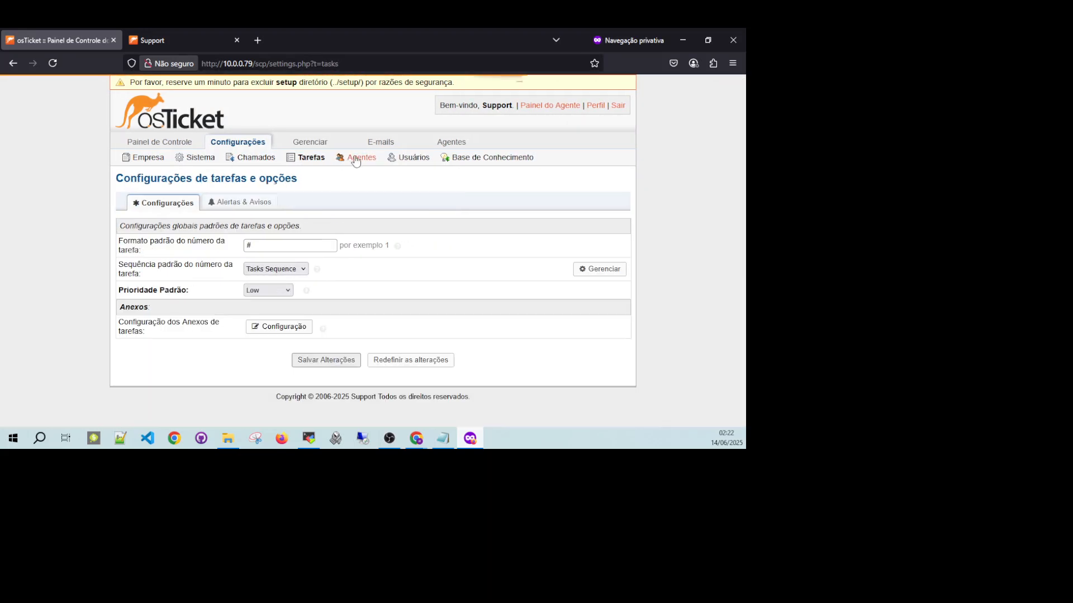
pyautogui.click(412, 159)
pyautogui.click(491, 158)
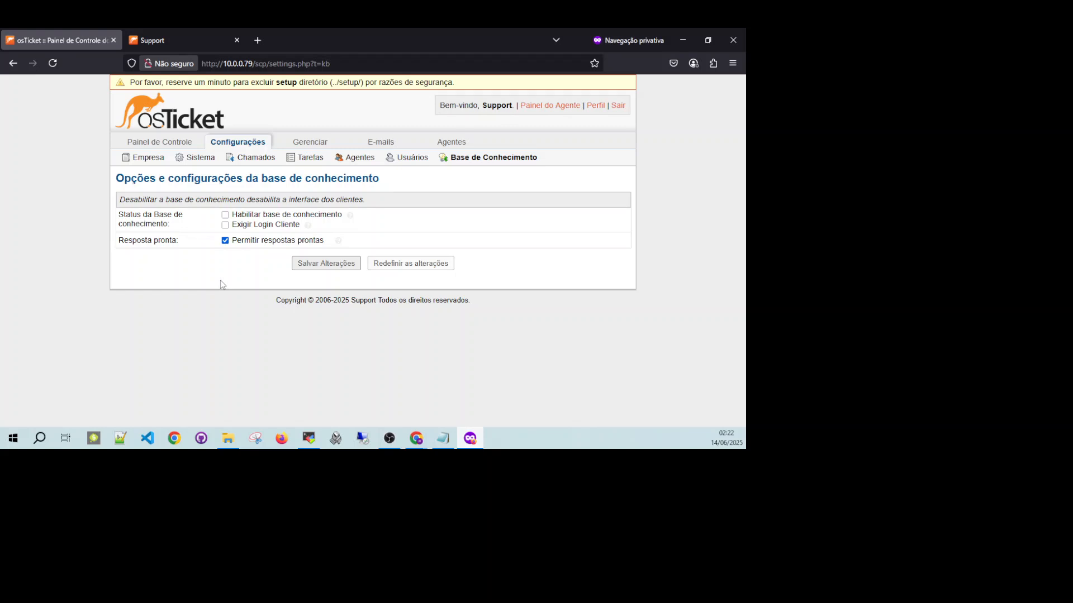
# View the admin dashboard's system events log, and open the system information page.
pyautogui.click(172, 142)
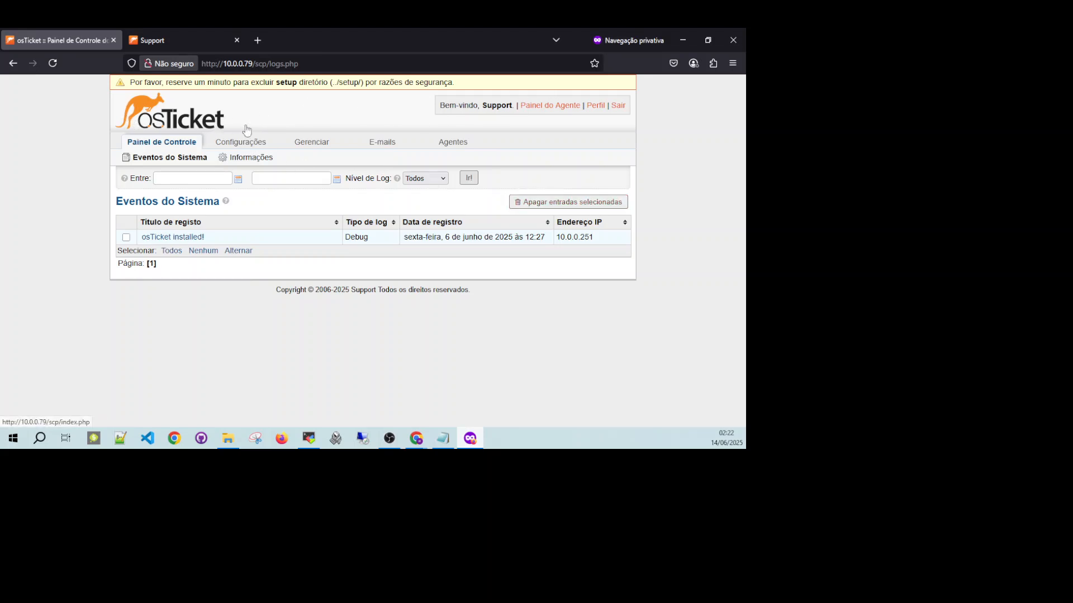
pyautogui.click(250, 161)
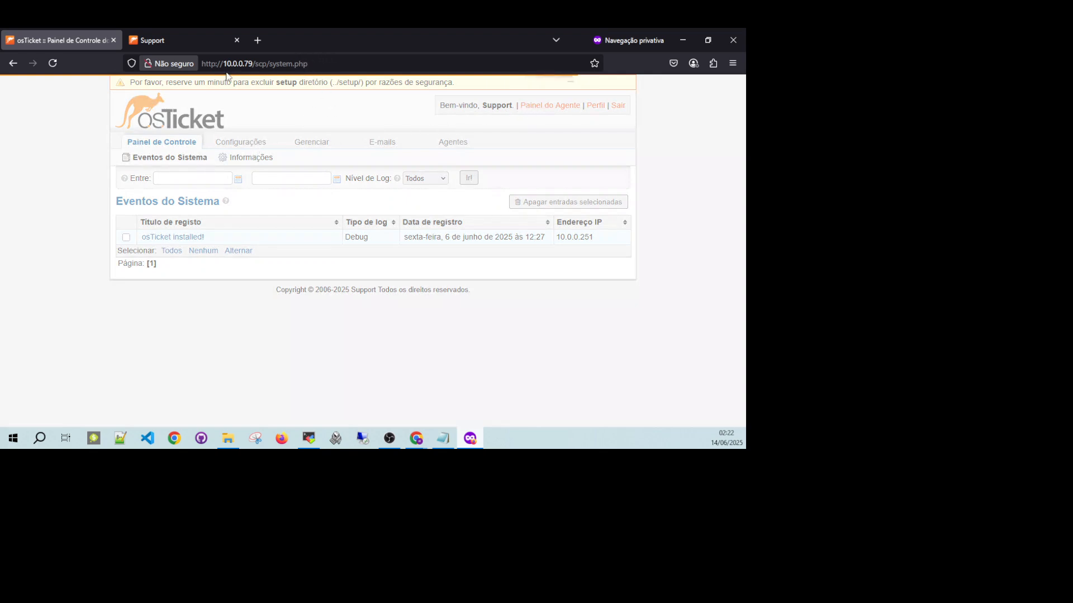
# Reload the current admin page from its address, and look through the translated system settings, including the date, language and attachment options.
pyautogui.moveTo(270, 64); pyautogui.dragTo(352, 66)
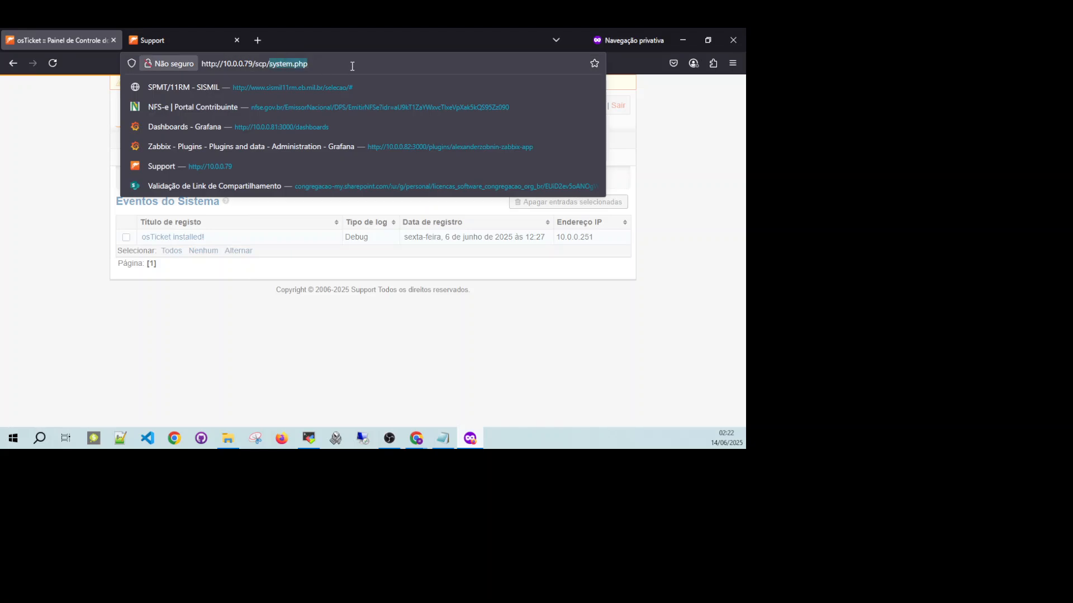
pyautogui.press('Return')
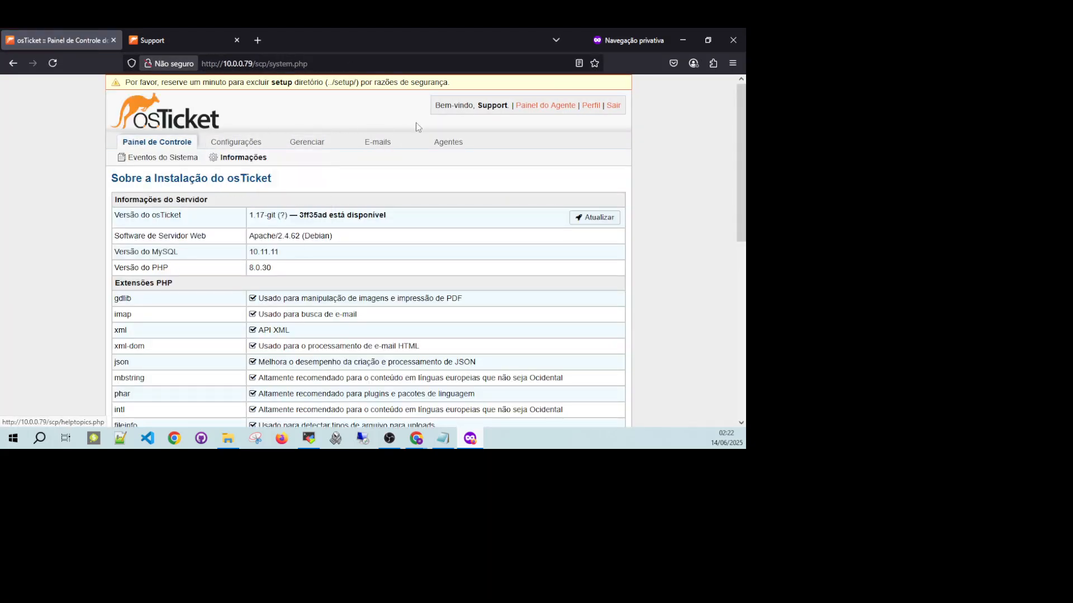
pyautogui.click(233, 143)
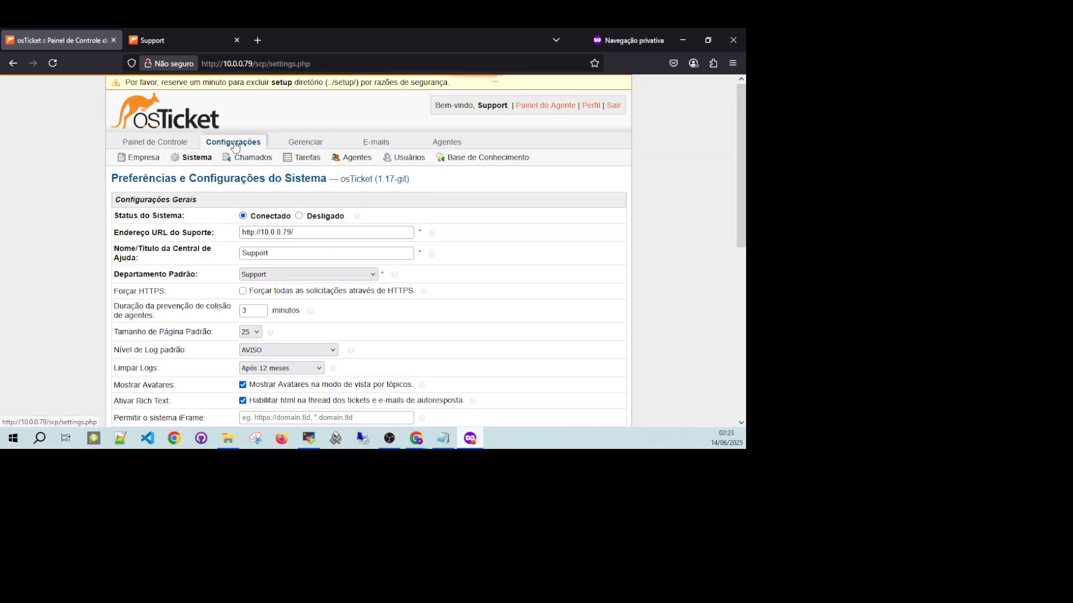
pyautogui.click(205, 162)
pyautogui.scroll(-3, 233, 165)
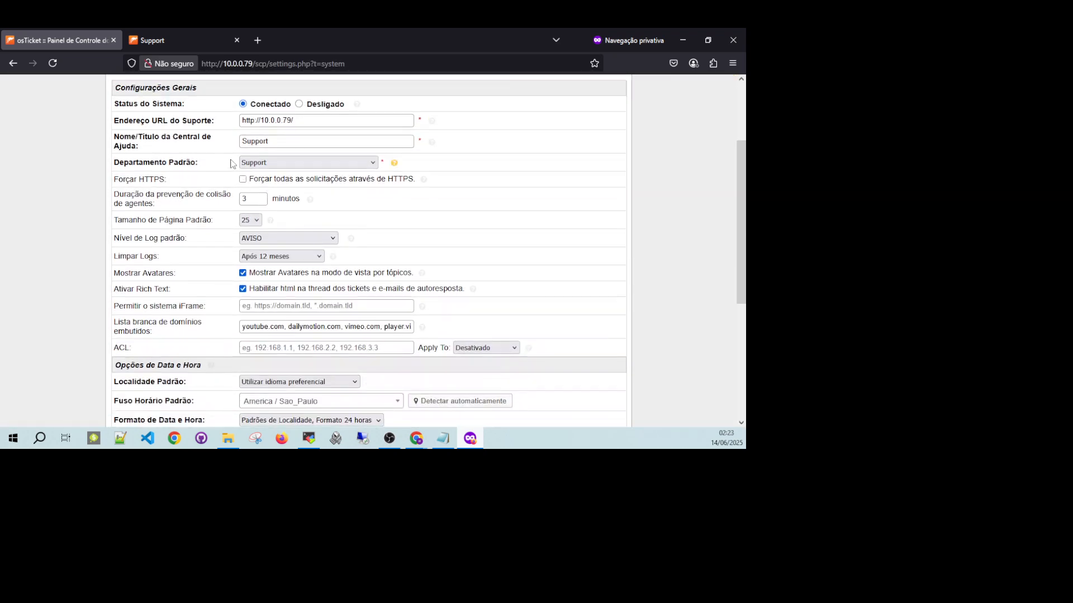
pyautogui.scroll(-5, 280, 239)
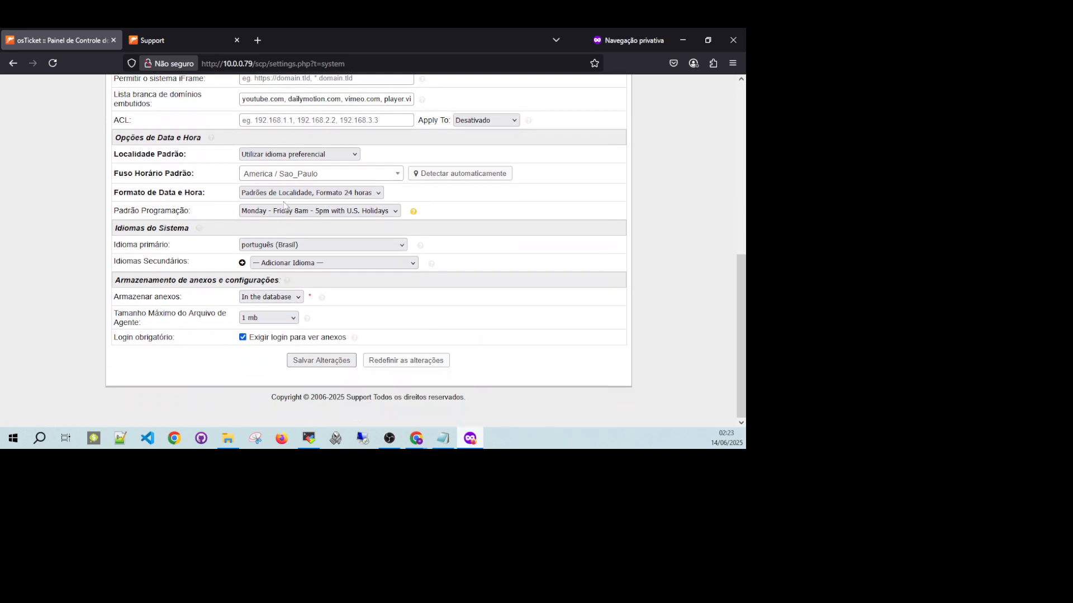
pyautogui.scroll(8, 279, 202)
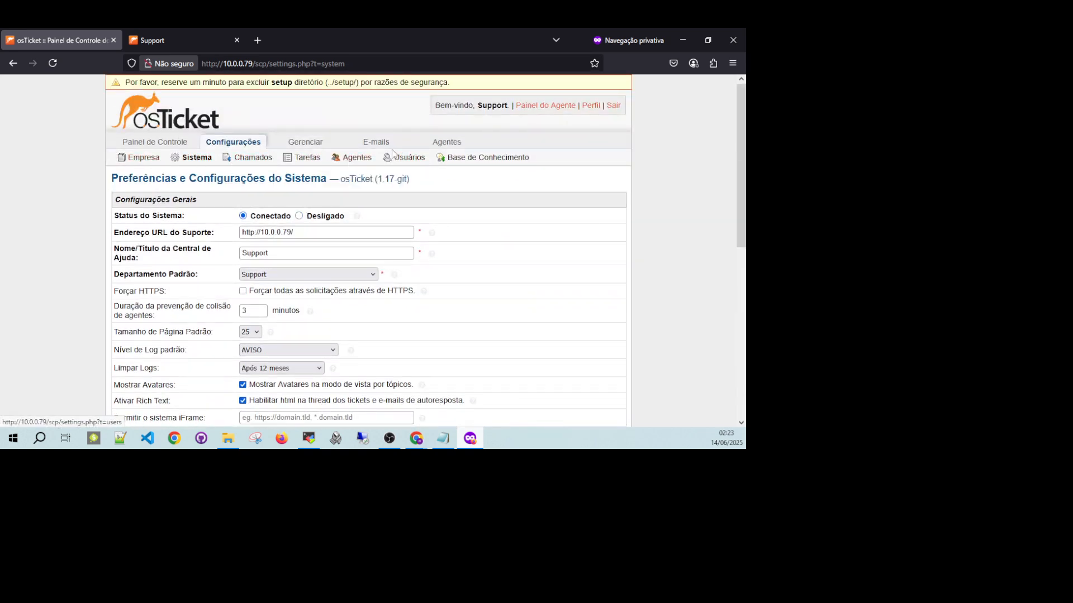
# Open the management section's help topics page and view the translated topic list.
pyautogui.click(305, 142)
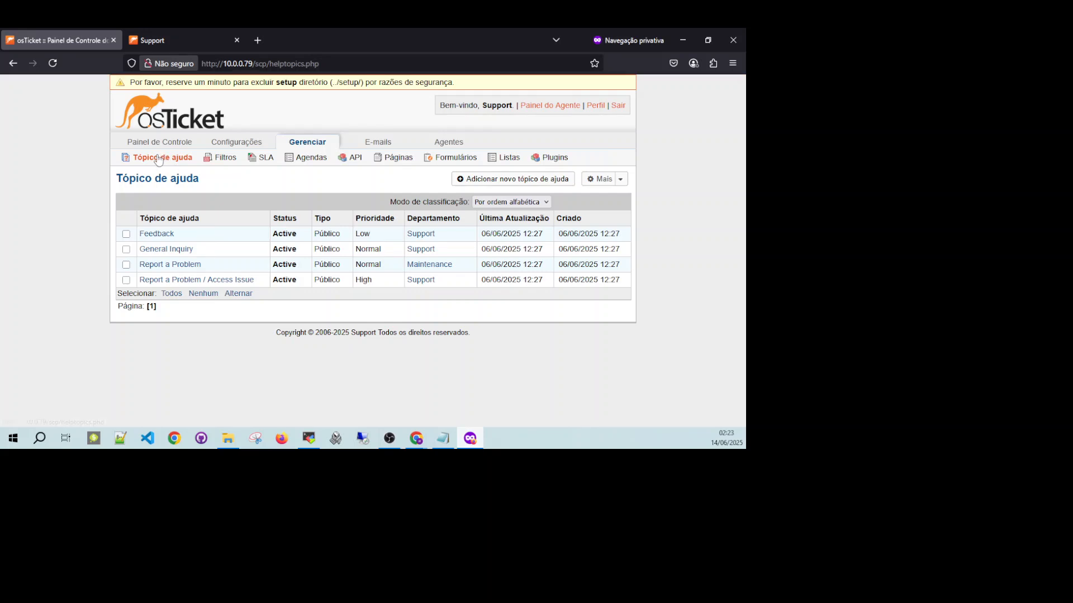
pyautogui.click(159, 159)
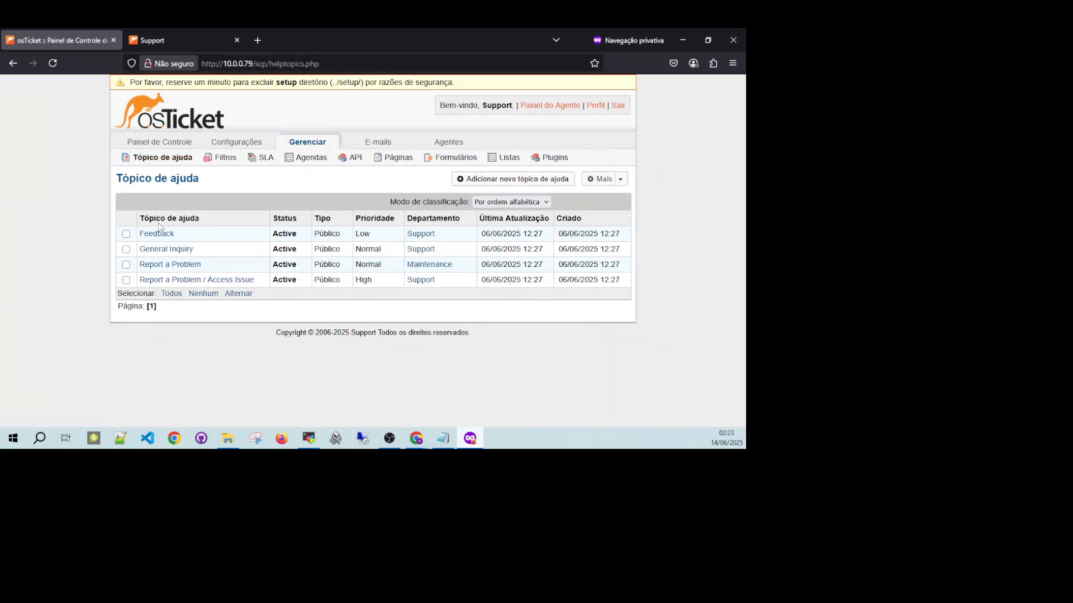